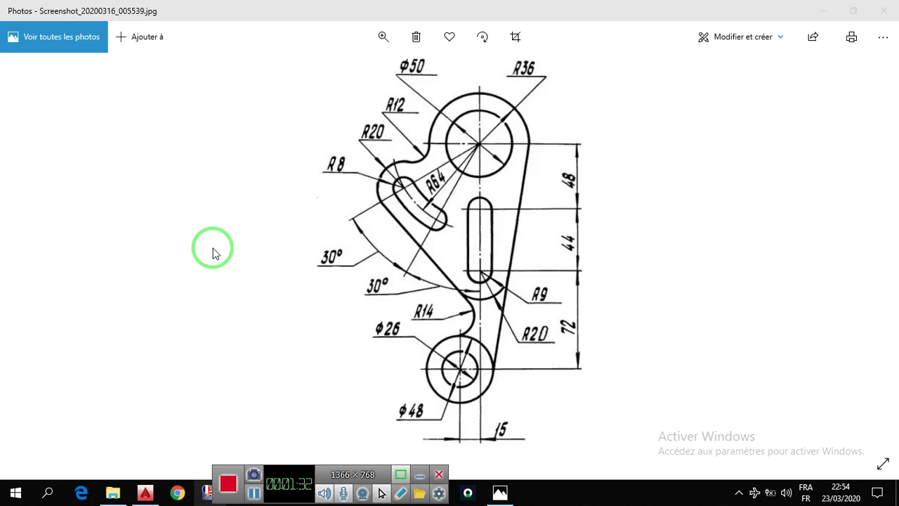
Switch to AutoCAD and look through the recent documents on the start page
left_click(143, 493)
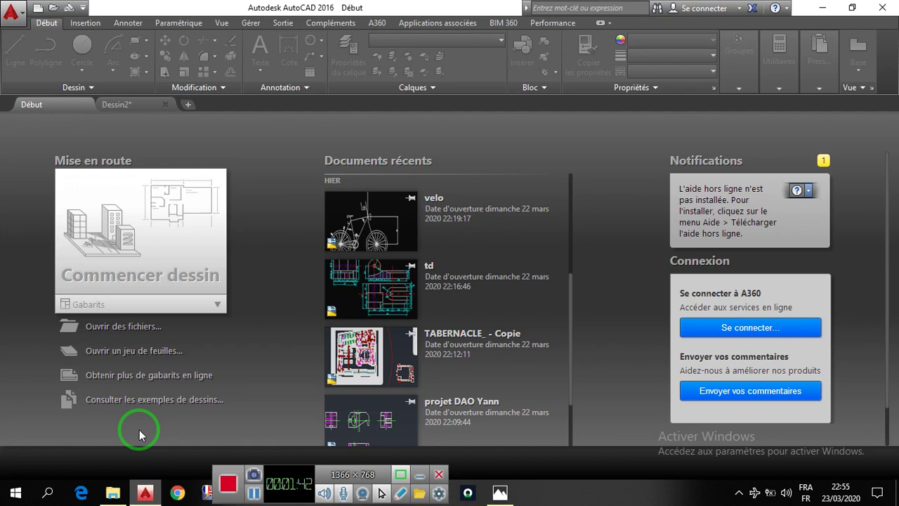
scroll(441, 241, "down", 3)
scroll(422, 225, "up", 5)
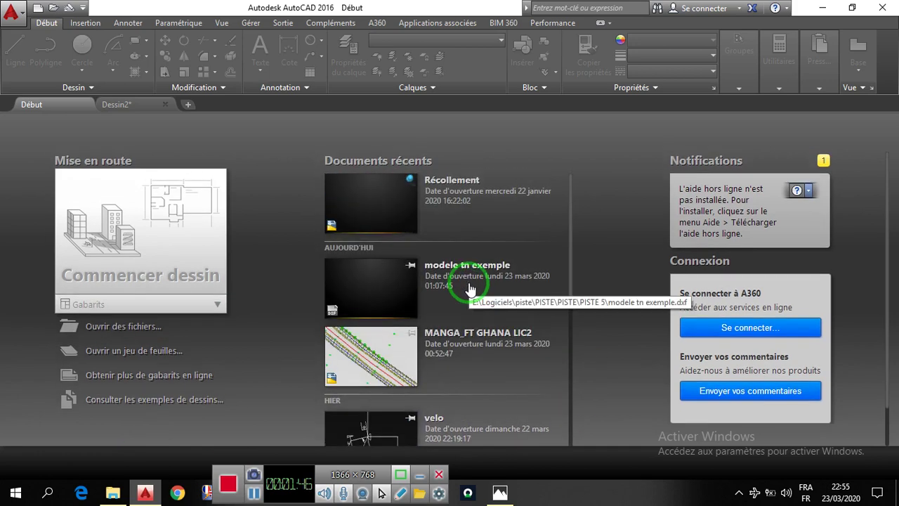
scroll(471, 288, "down", 5)
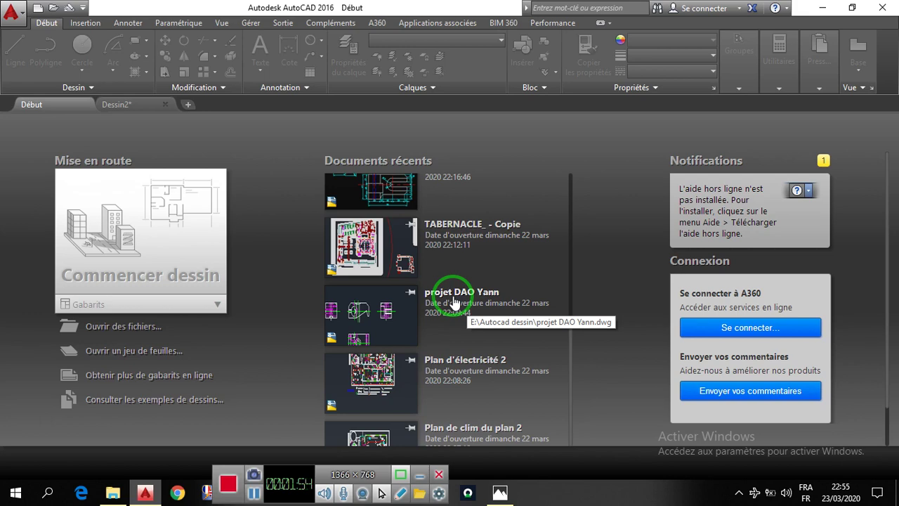
scroll(445, 302, "down", 2)
scroll(445, 298, "up", 5)
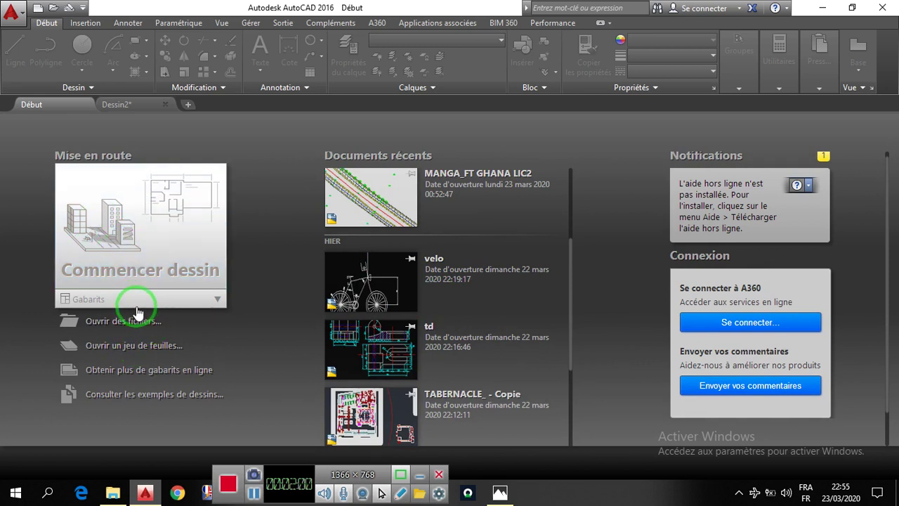
Create a new drawing without a template, using the metric system
left_click(38, 13)
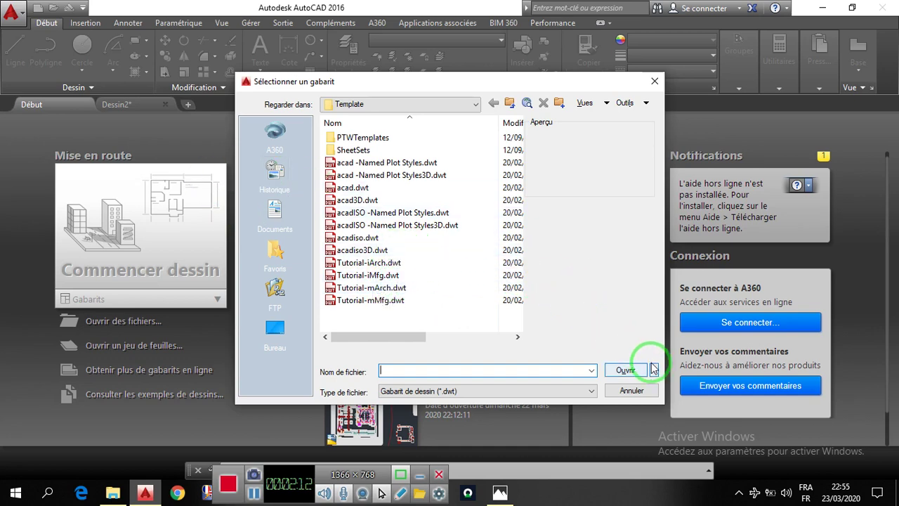
scroll(397, 230, "right", 1)
scroll(397, 229, "left", 1)
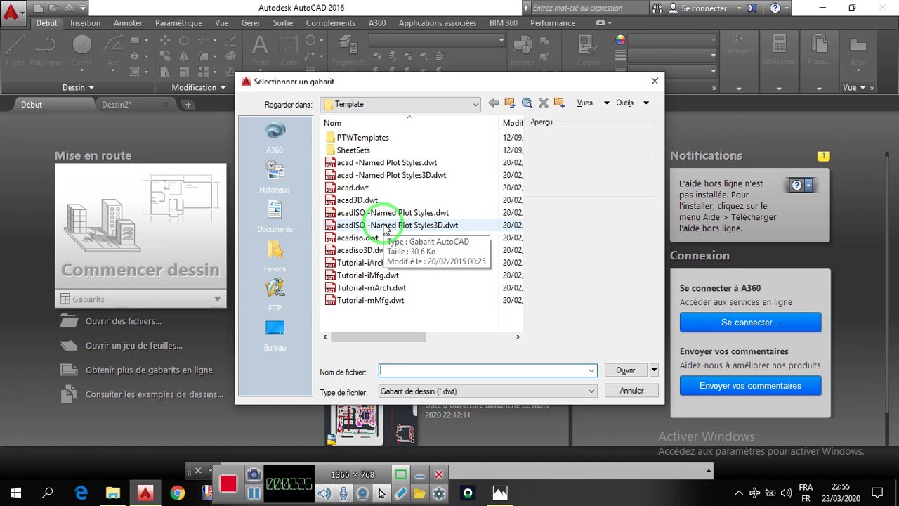
scroll(367, 172, "down", 4)
scroll(370, 177, "up", 3)
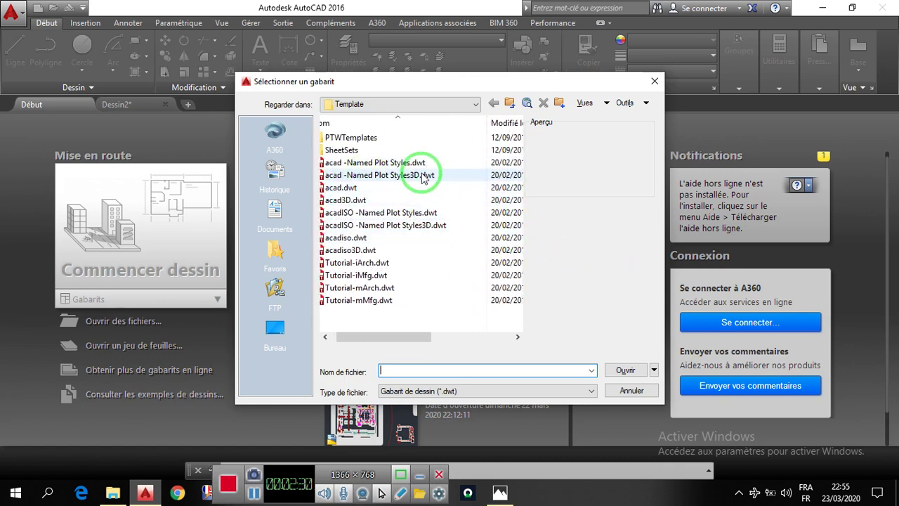
left_click(654, 370)
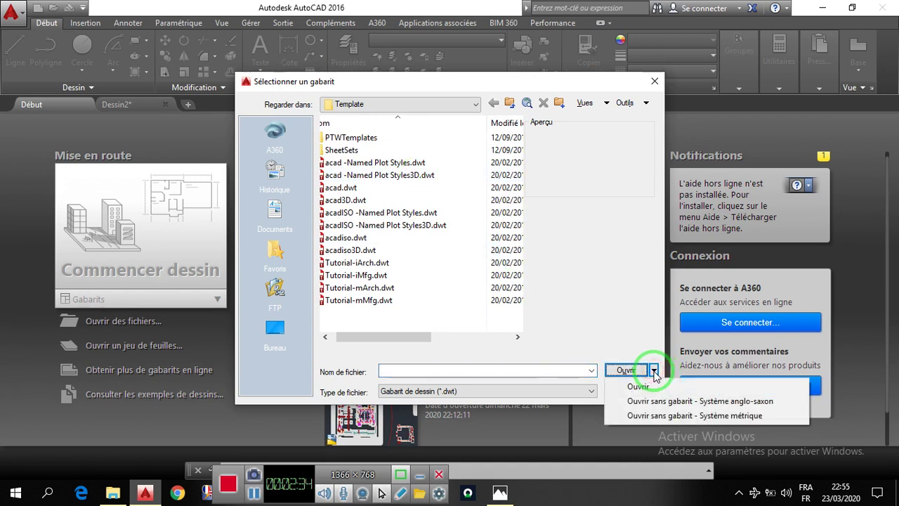
left_click(659, 415)
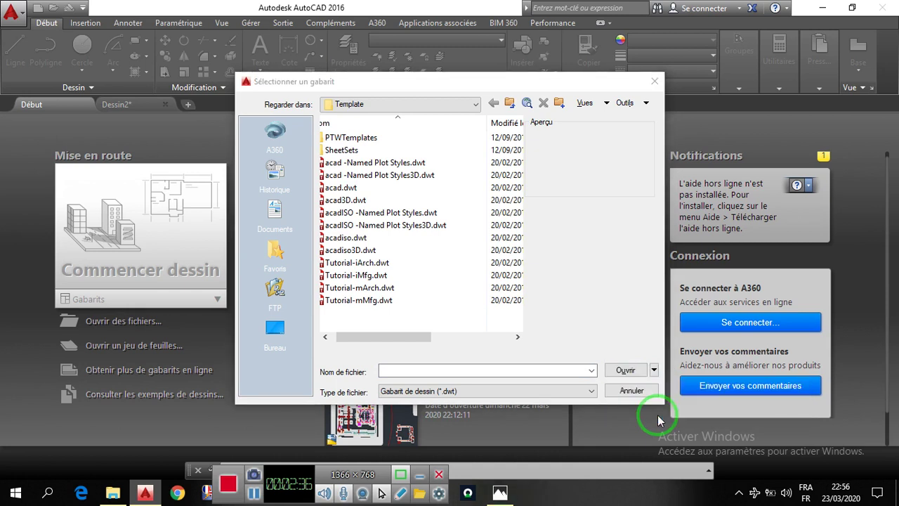
left_click(654, 371)
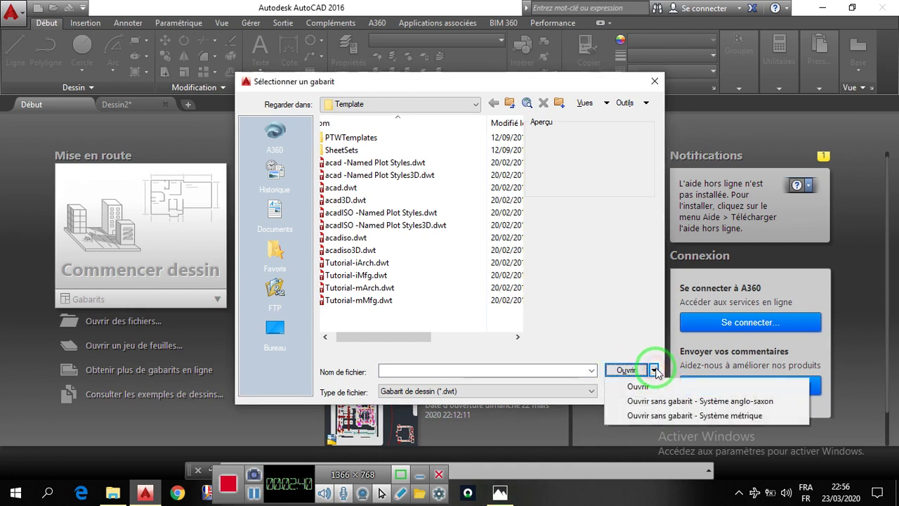
left_click(646, 416)
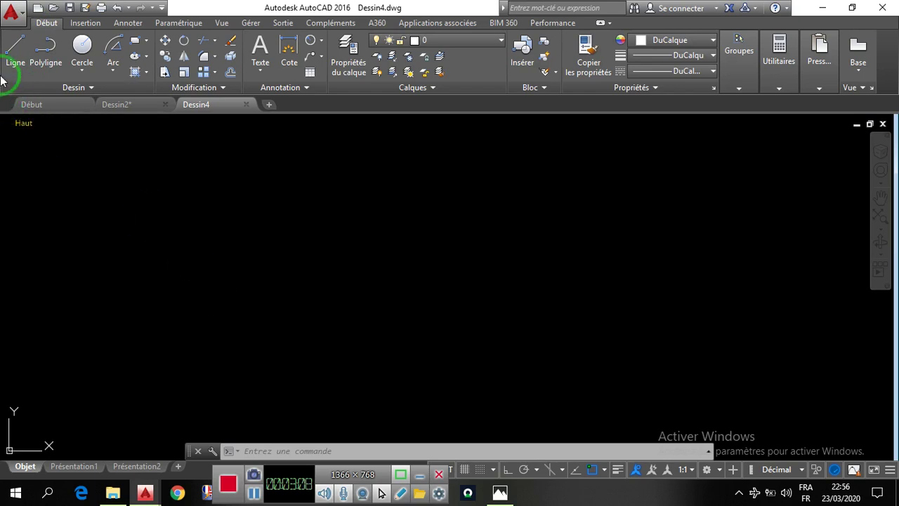
In the display options, try a white uniform background for 2D model space, set it back to black and apply the colours
left_click(12, 14)
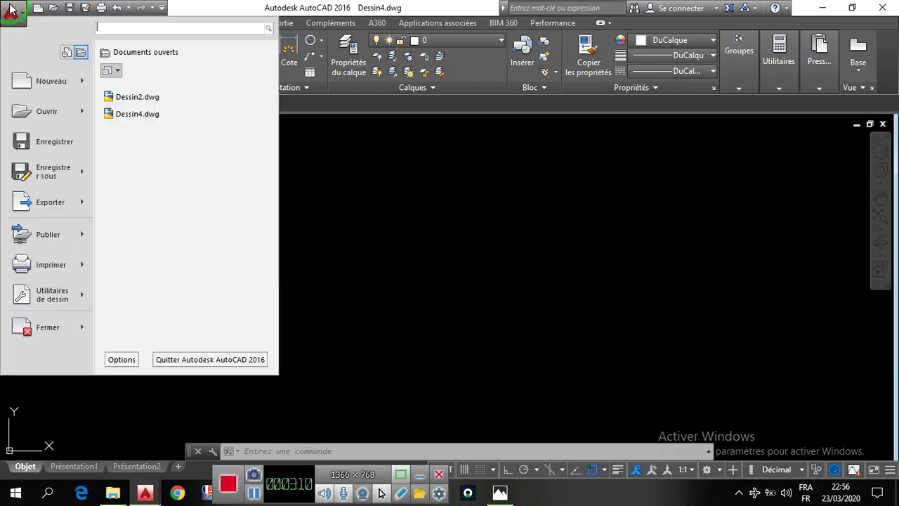
left_click(123, 359)
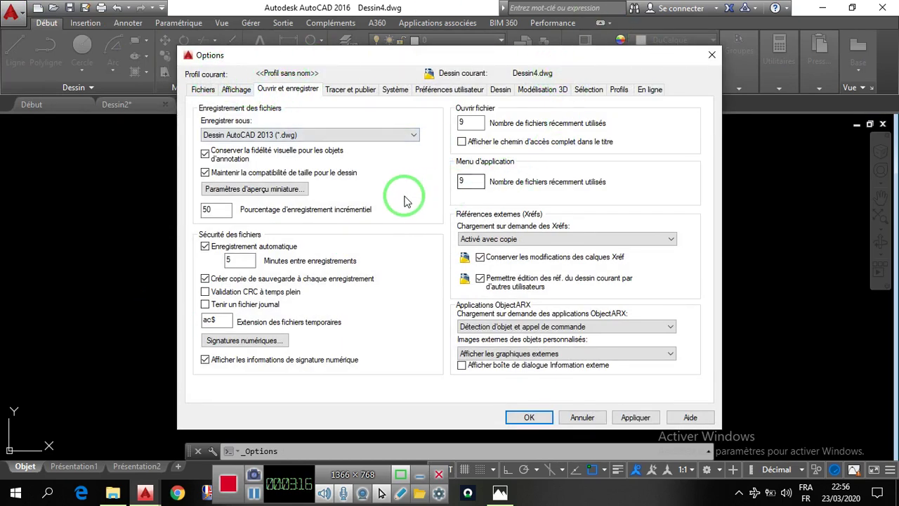
left_click(238, 90)
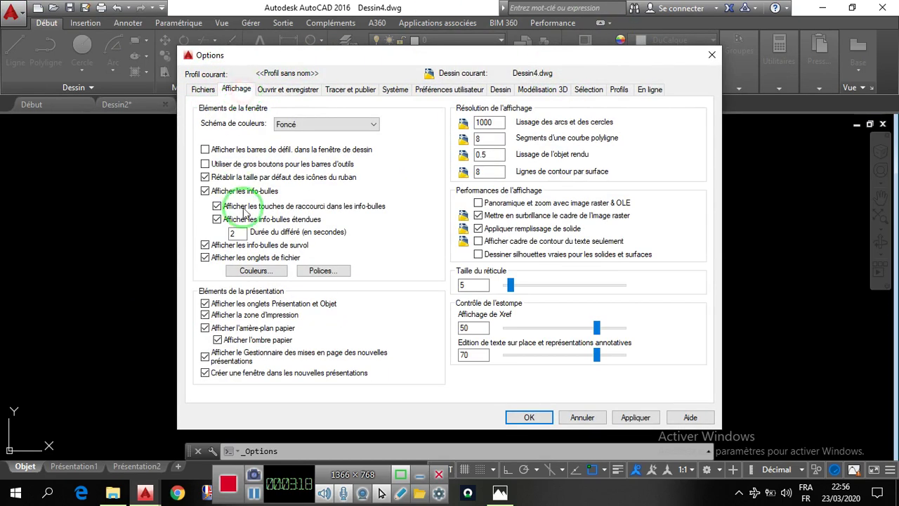
left_click(254, 270)
left_click(722, 106)
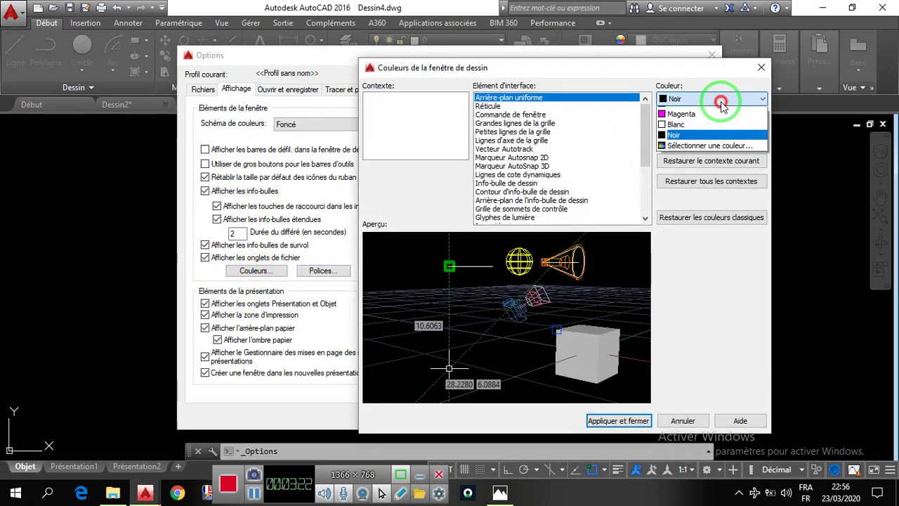
left_click(676, 174)
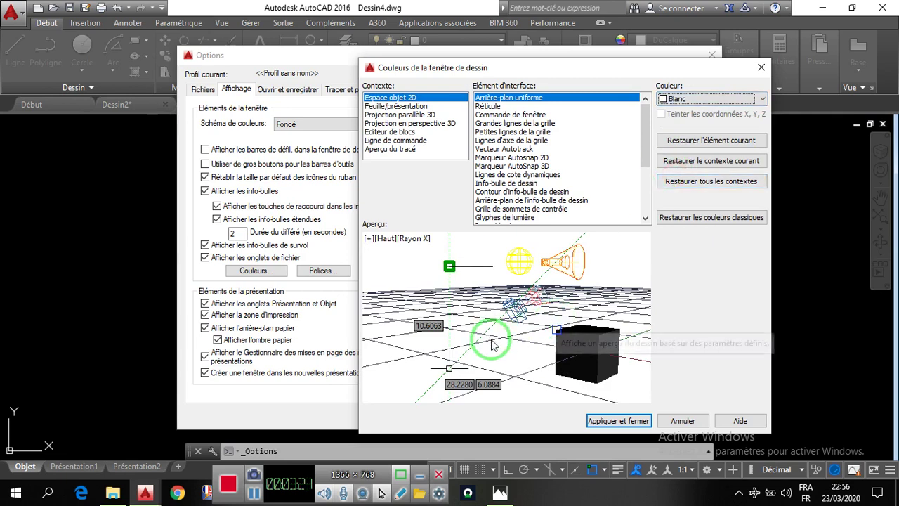
left_click(761, 99)
left_click(678, 187)
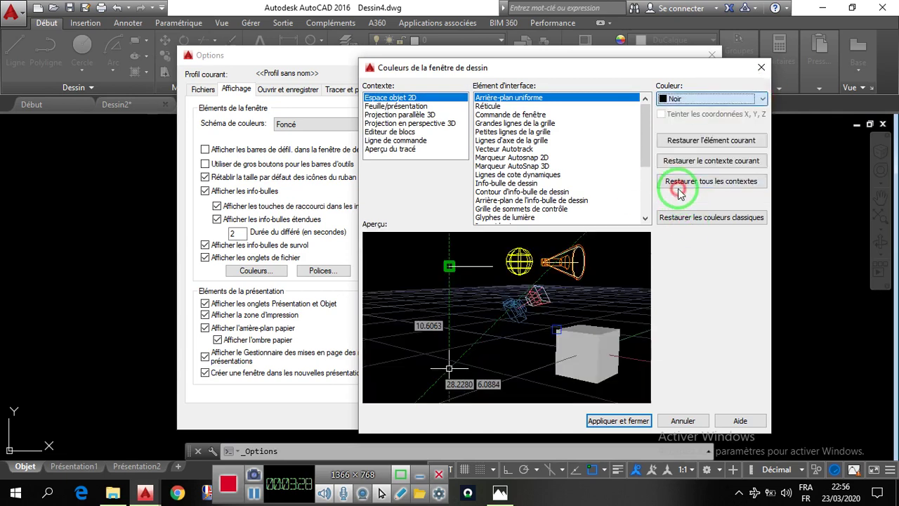
left_click(760, 101)
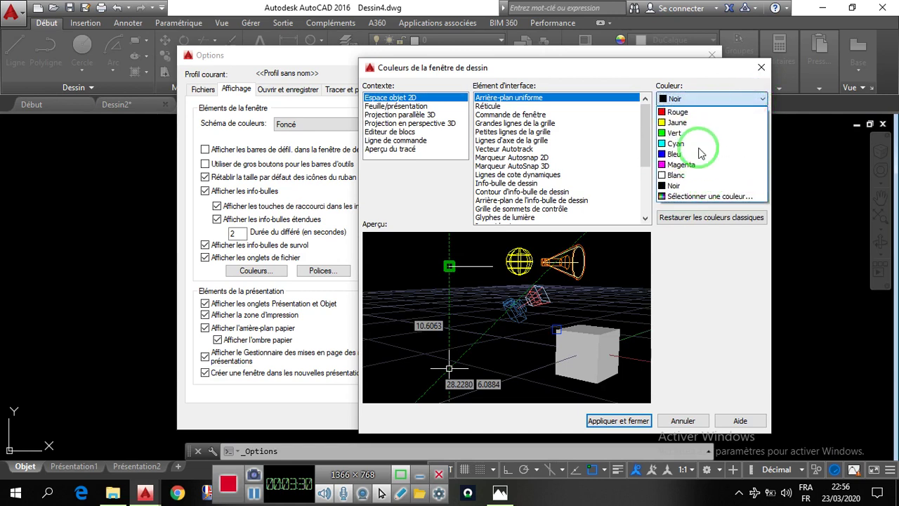
left_click(609, 422)
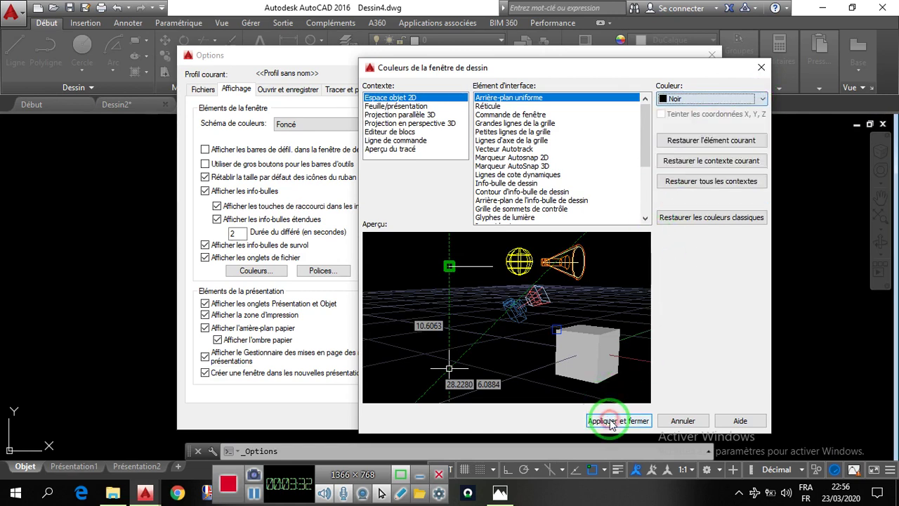
left_click(612, 421)
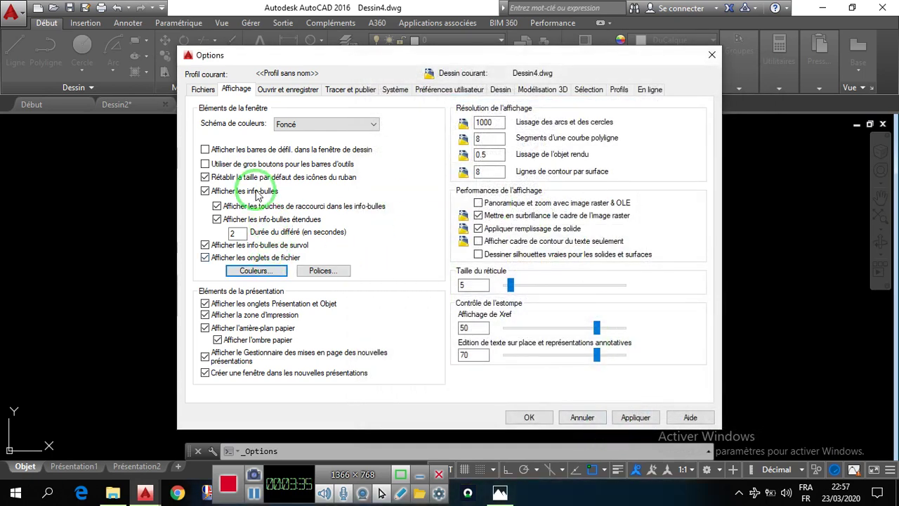
left_click(259, 269)
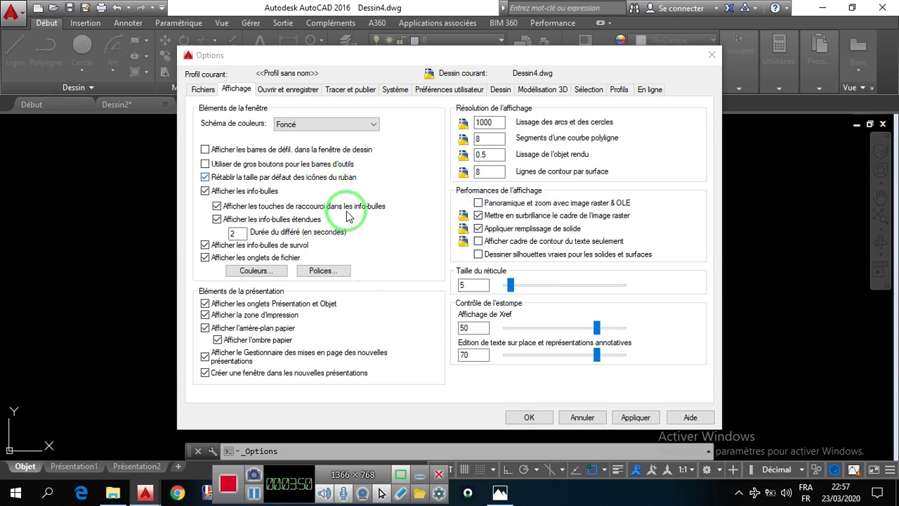
Review the automatic save interval in the file opening and saving options, and apply and close the options
left_click(307, 99)
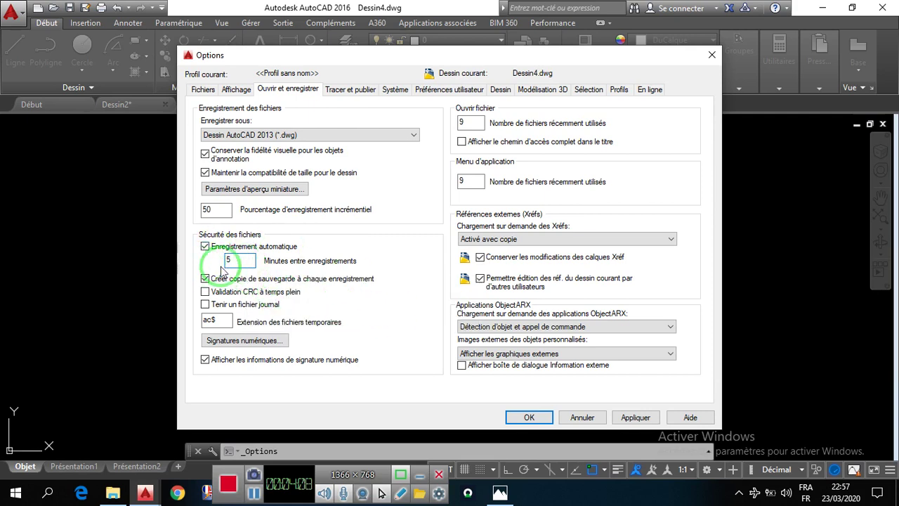
left_click(636, 418)
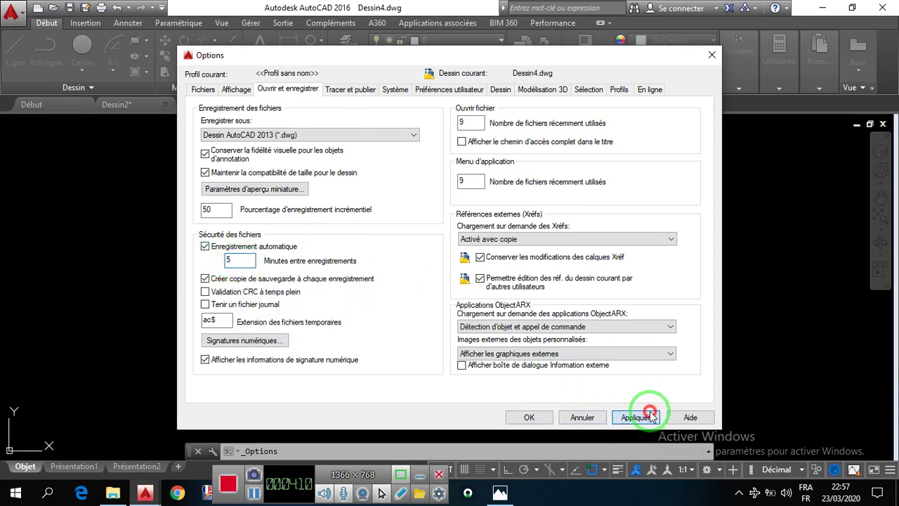
left_click(545, 419)
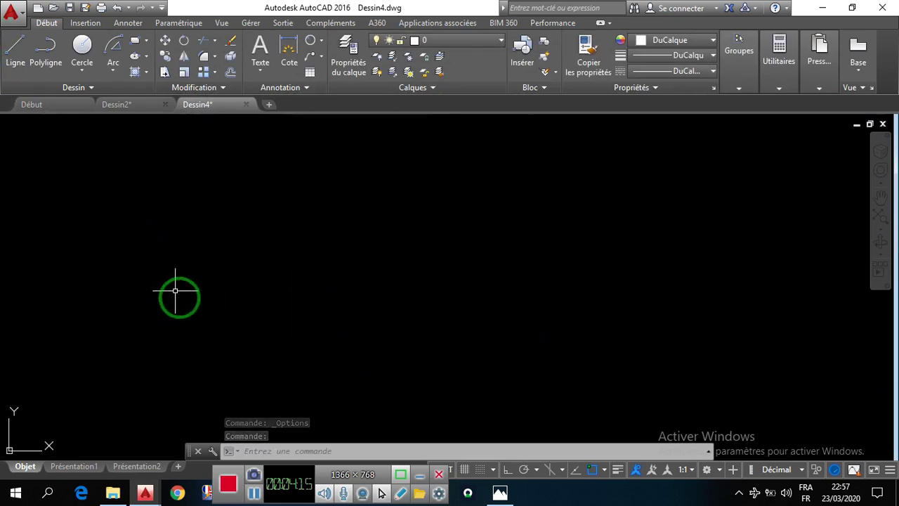
Check the reference part image in Photos, and set the AutoCAD drawing's length units to Décimal with precision 0.00
left_click(500, 494)
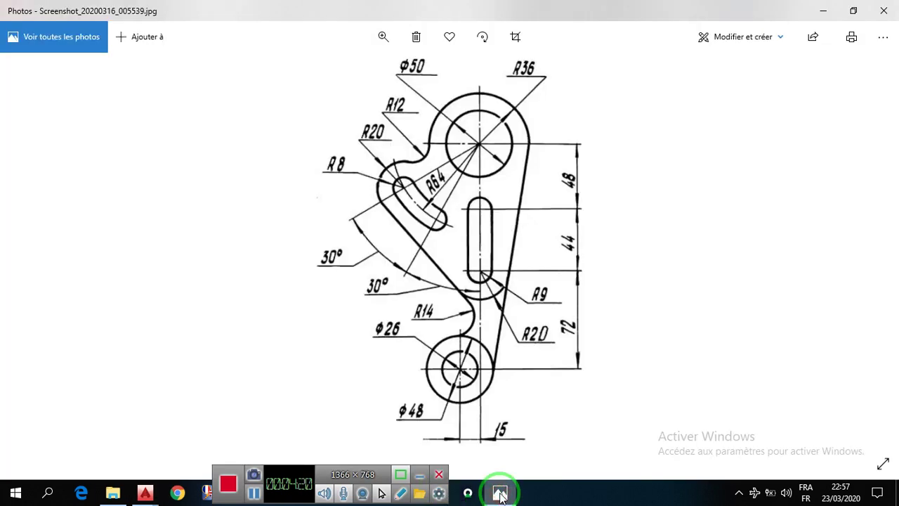
left_click(500, 494)
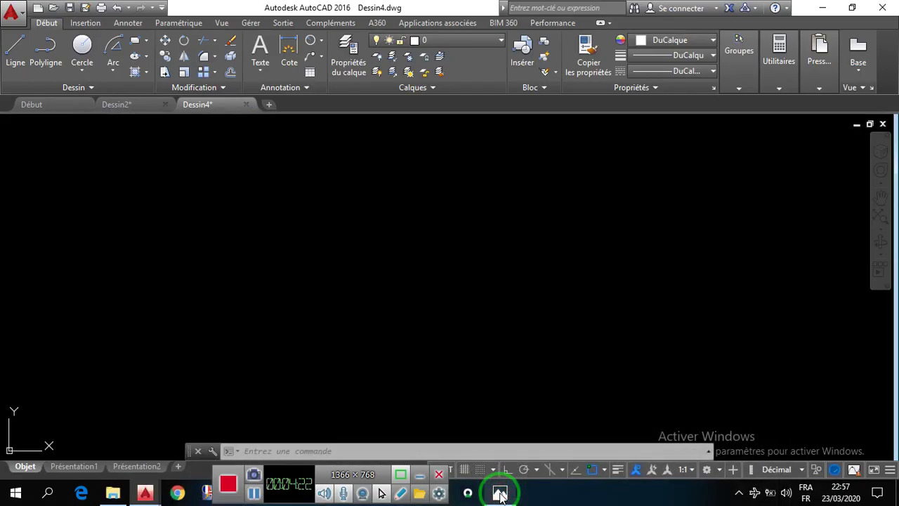
left_click(12, 15)
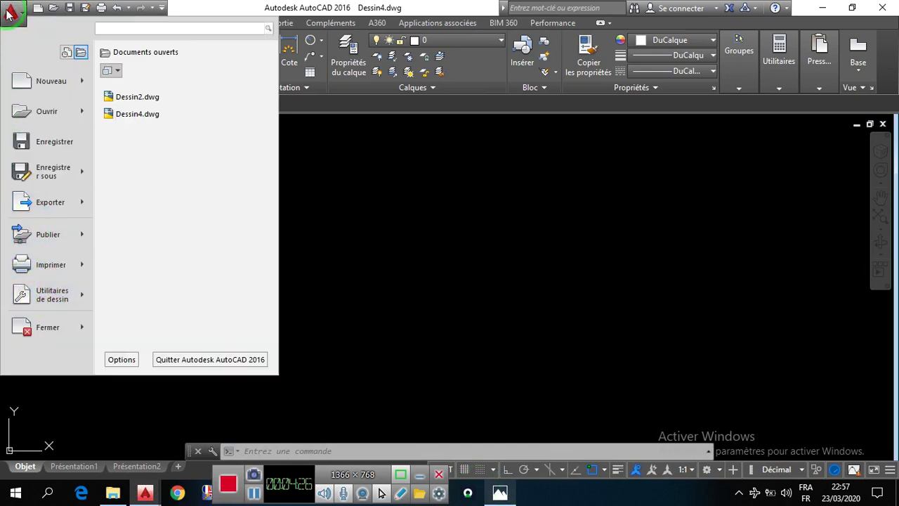
left_click(59, 296)
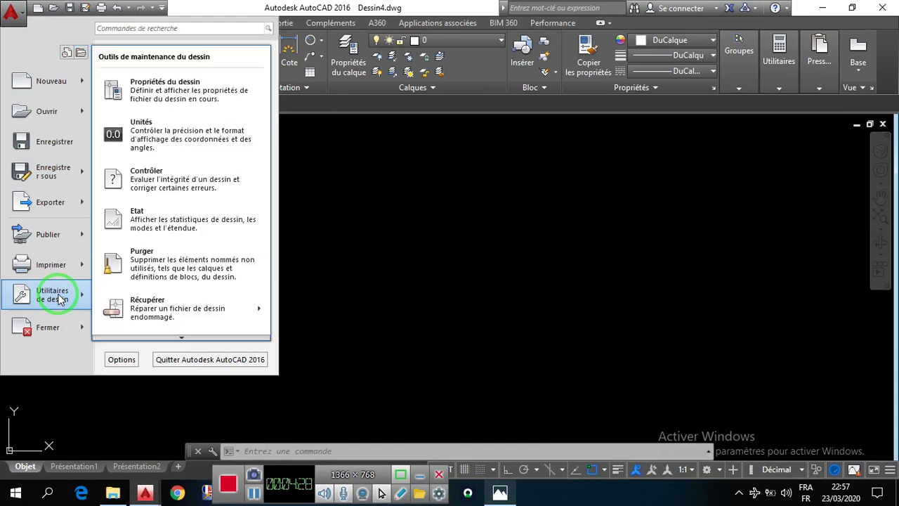
left_click(143, 133)
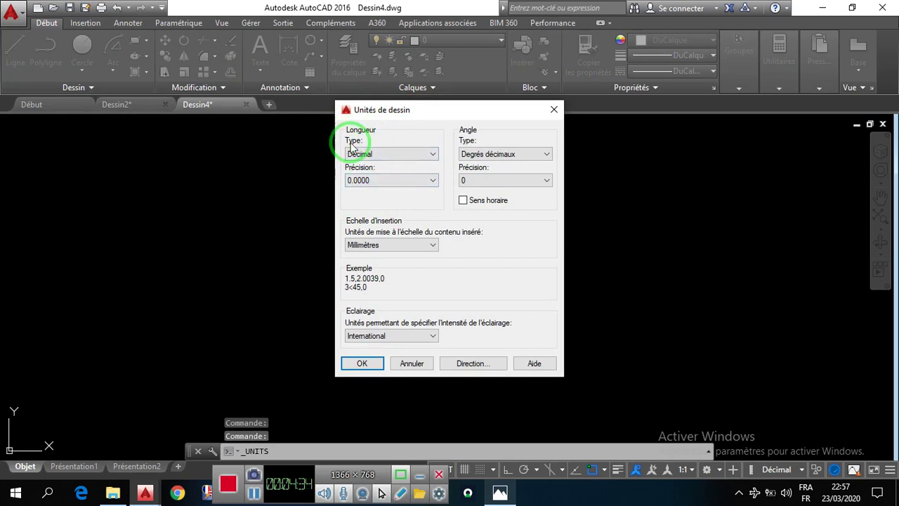
left_click(434, 153)
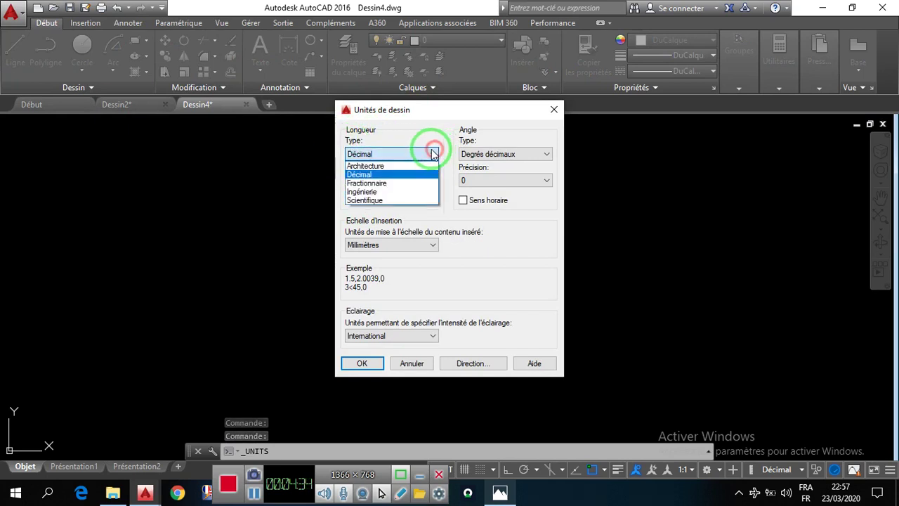
left_click(368, 176)
left_click(372, 180)
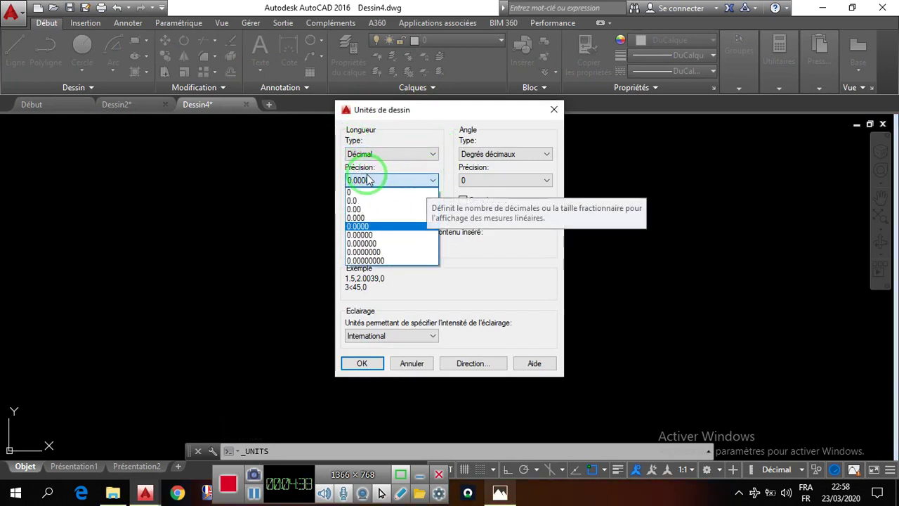
left_click(354, 208)
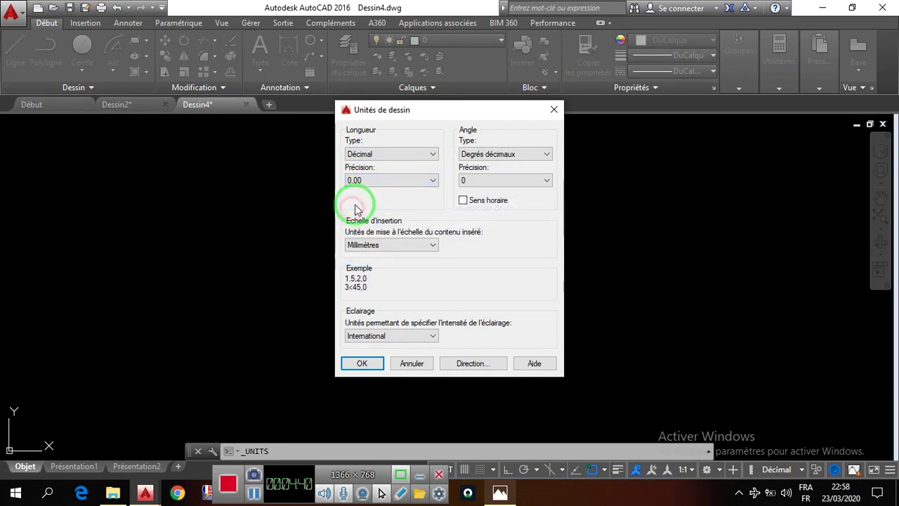
Set the drawing's angle units to Degrés décimaux with precision 0.00
left_click(547, 156)
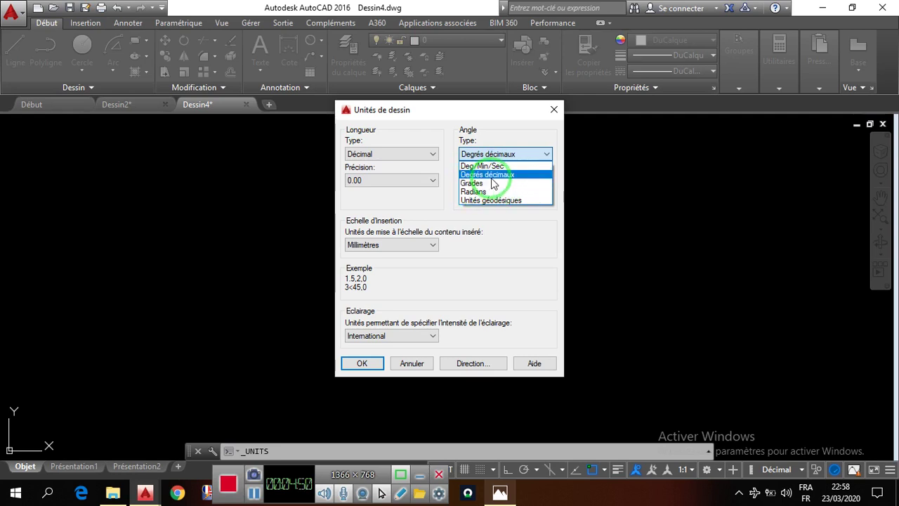
left_click(485, 174)
left_click(548, 180)
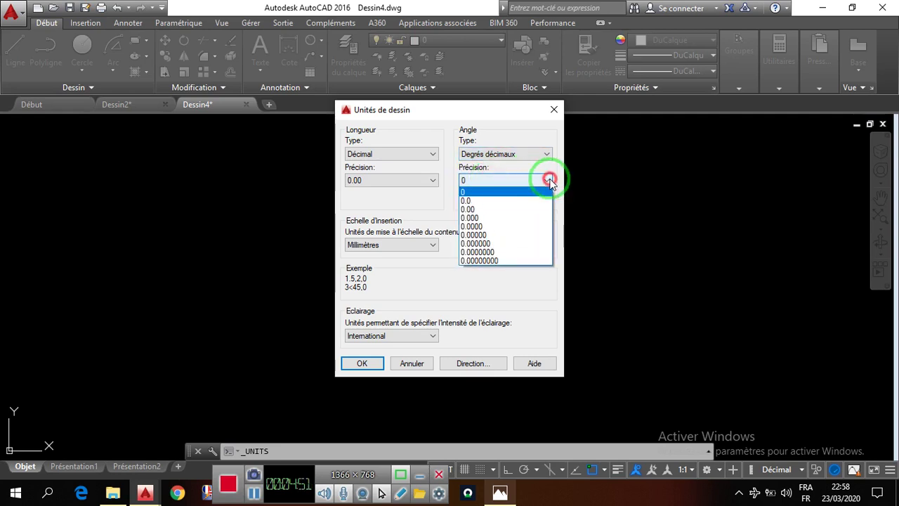
left_click(470, 210)
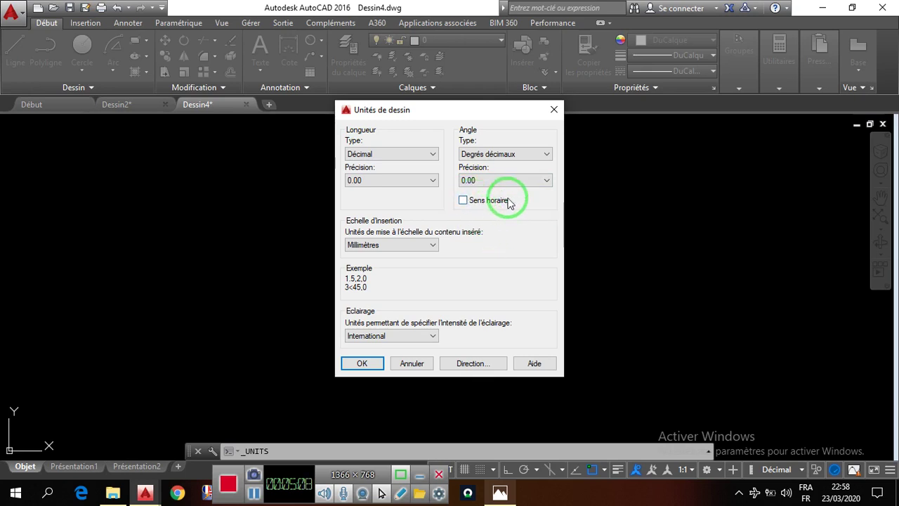
Set the insertion scale units to Millimètres and the lighting units to International, and confirm the drawing units
left_click(415, 244)
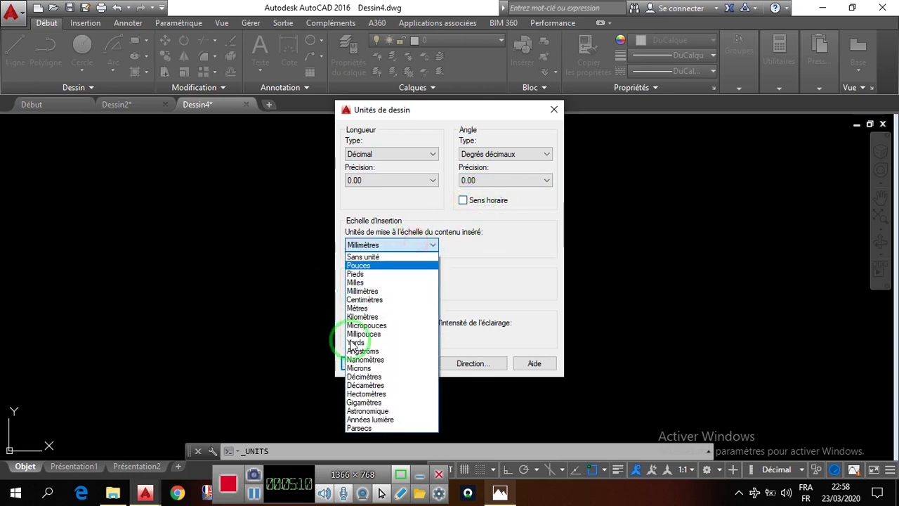
left_click(359, 292)
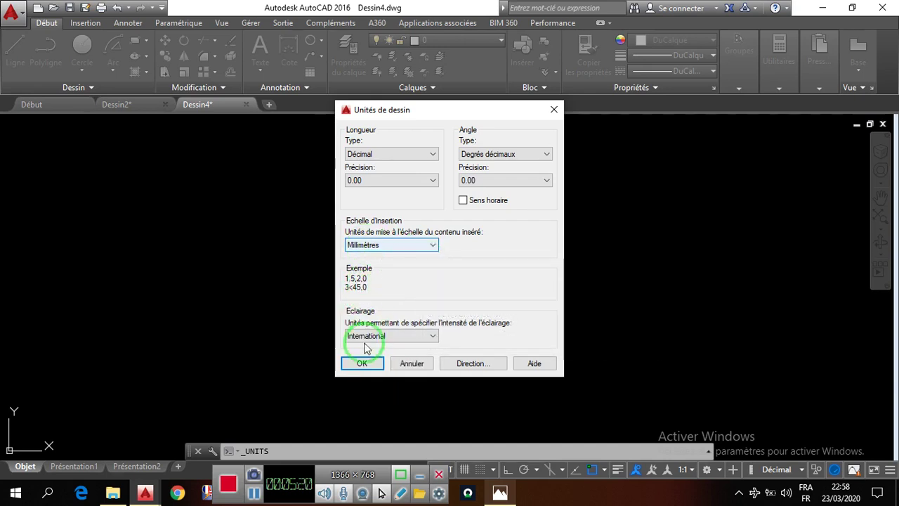
left_click(420, 338)
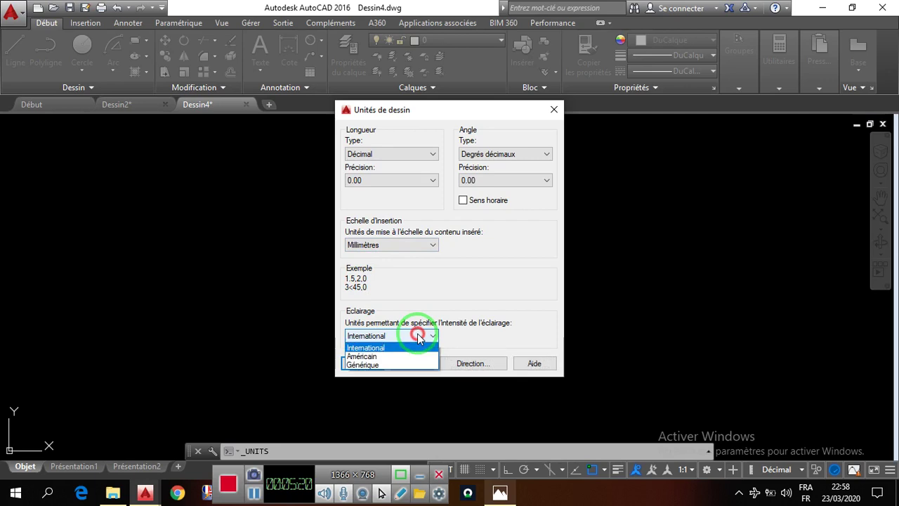
left_click(362, 349)
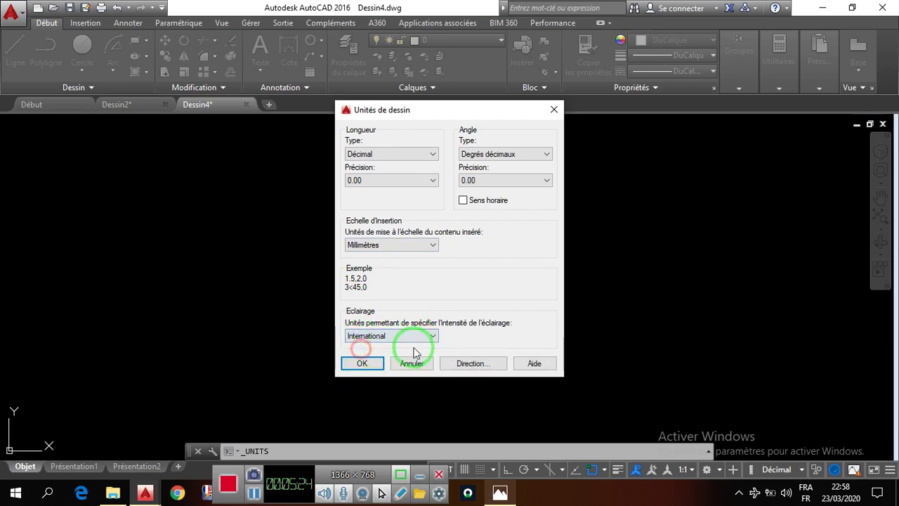
left_click(362, 364)
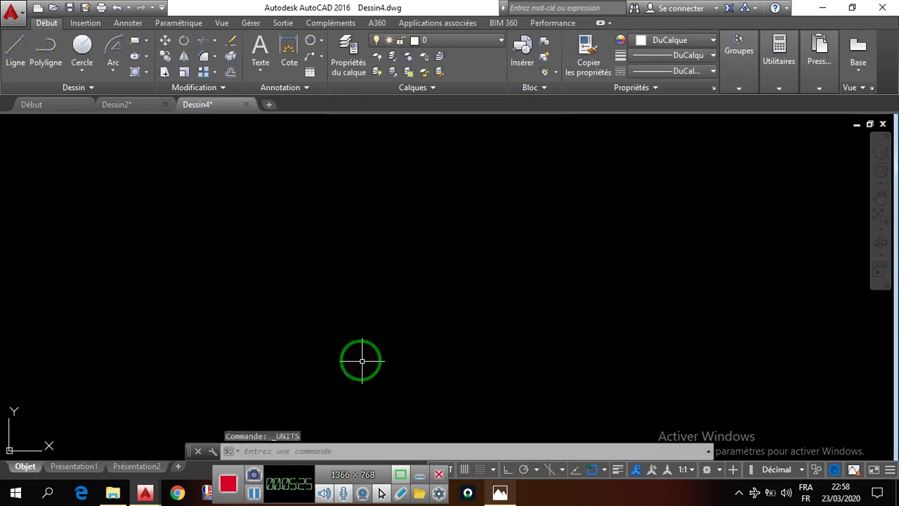
Check the reference part image in Photos, and add a layer named Contours in AutoCAD's layer properties manager
left_click(498, 493)
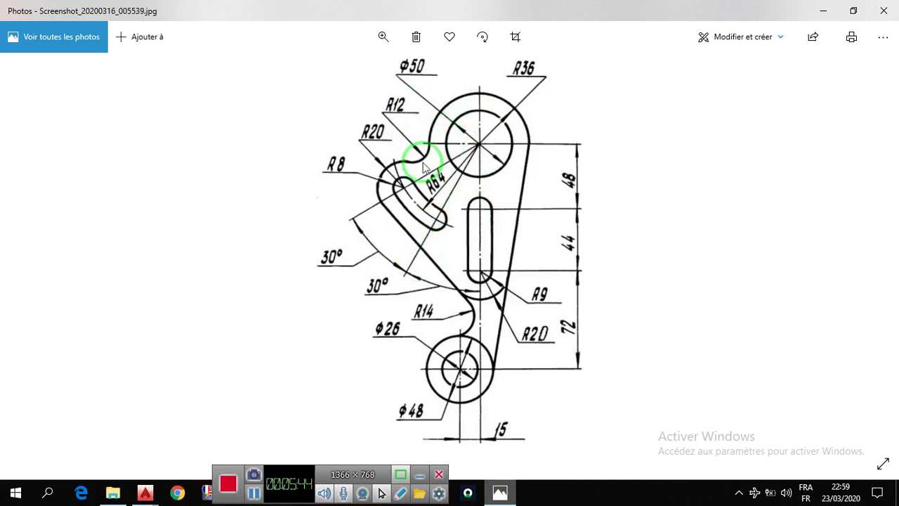
left_click(500, 494)
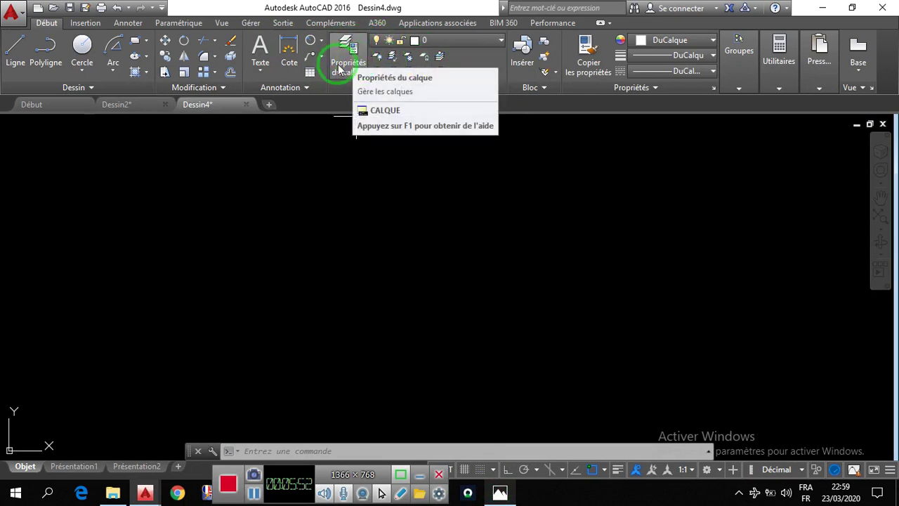
left_click(340, 69)
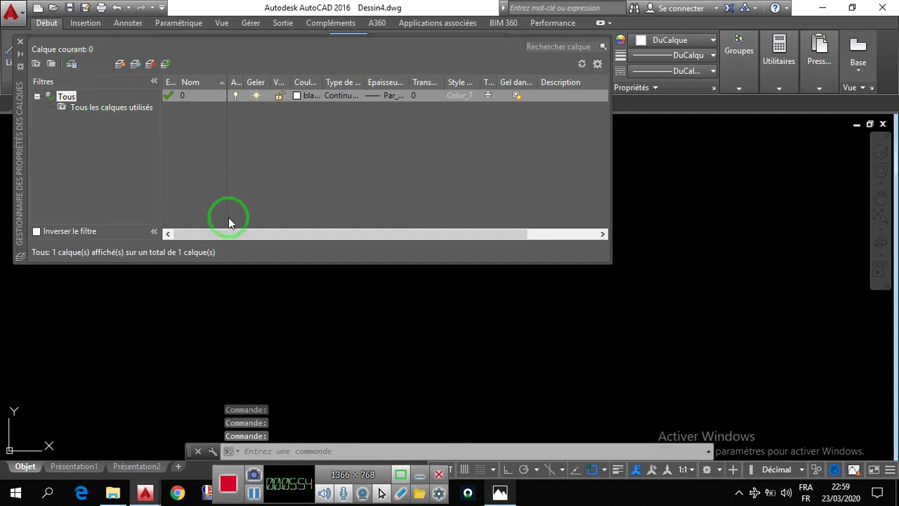
left_click(120, 65)
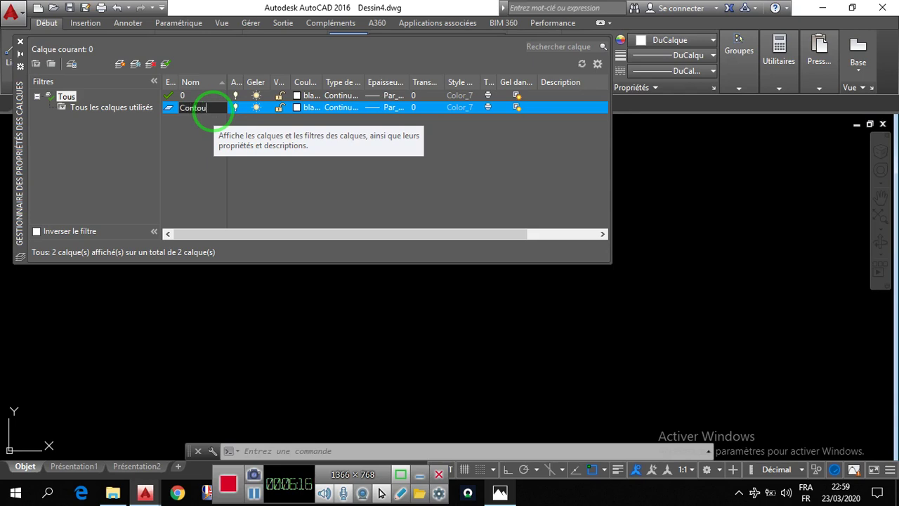
Try switching the Contours layer off and back on, and try its lock setting
left_click(238, 110)
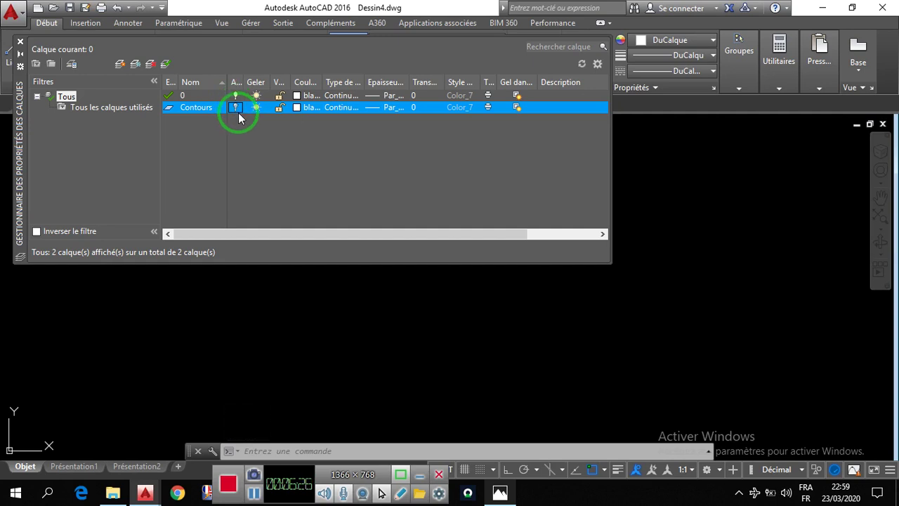
left_click(237, 109)
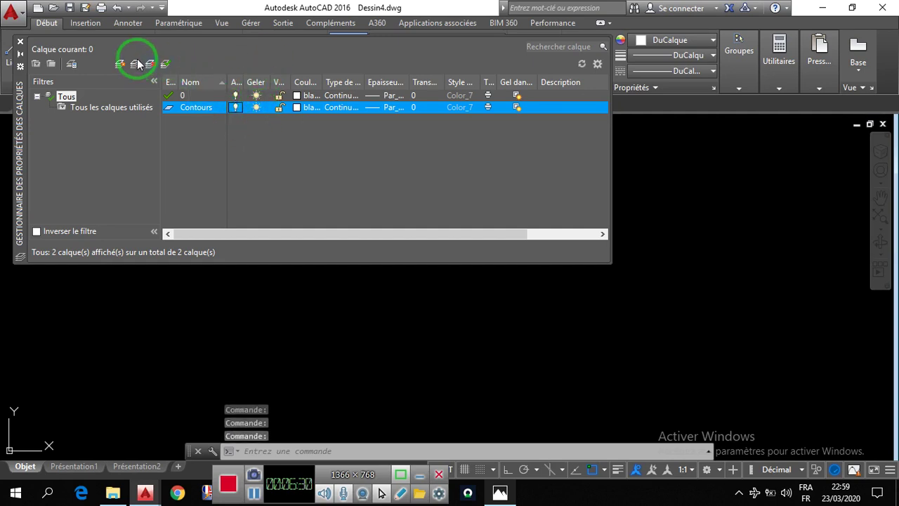
left_click(279, 107)
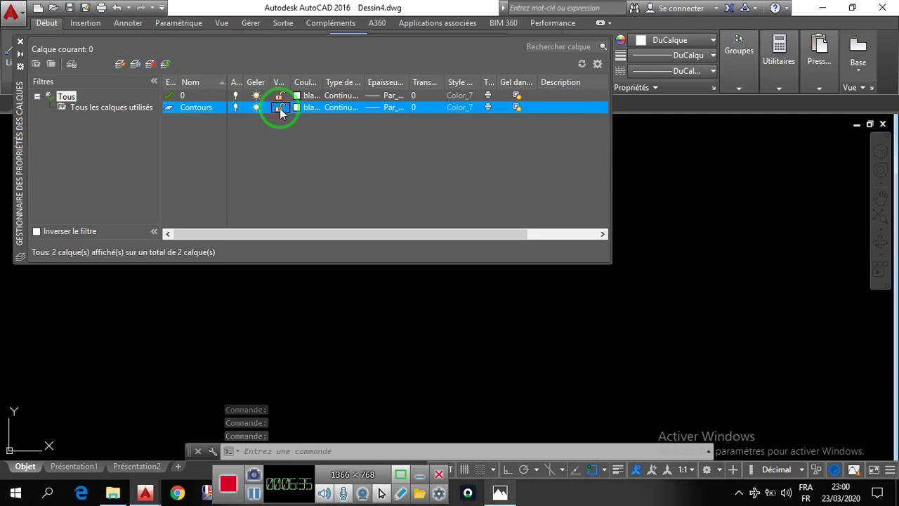
Set the Contours layer's colour to index 150 and its linetype to Continuous
left_click(297, 109)
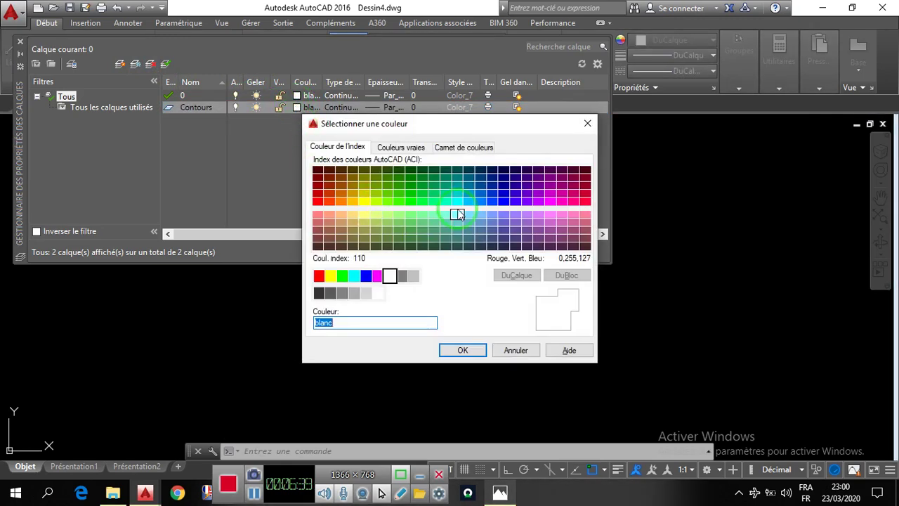
left_click(481, 203)
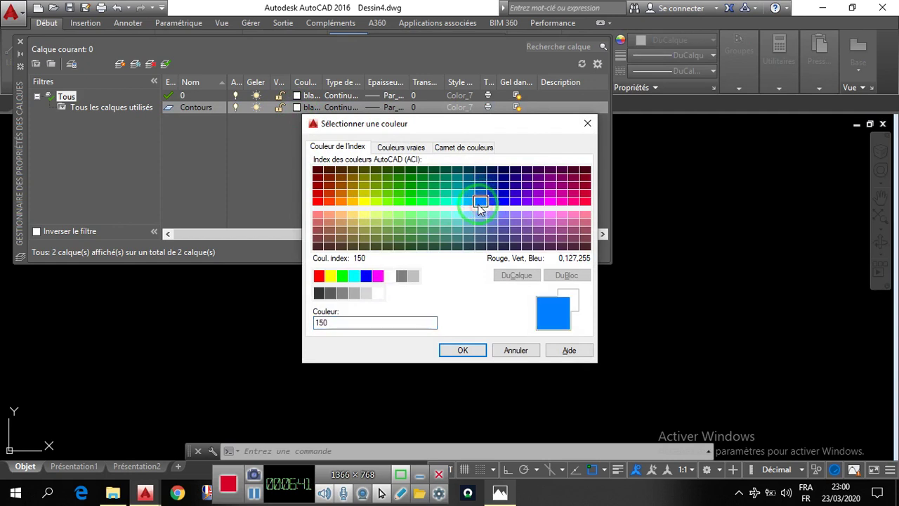
left_click(462, 351)
left_click(339, 110)
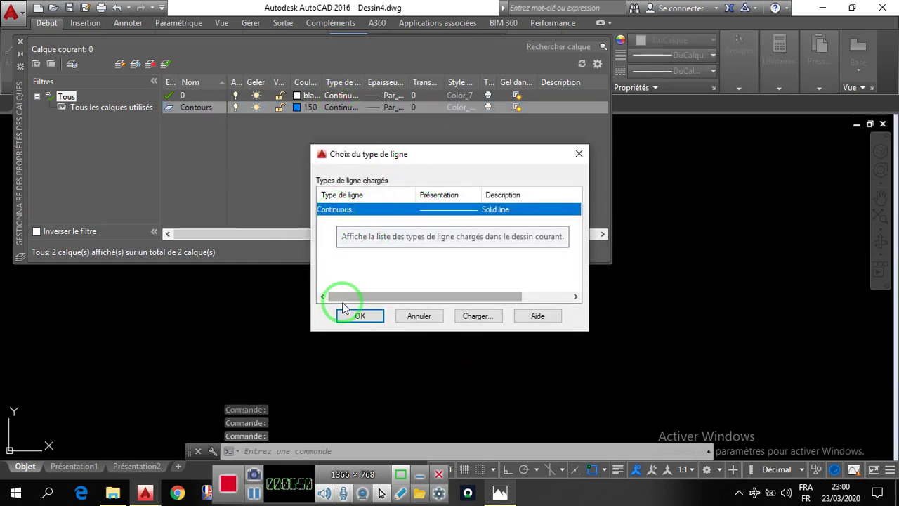
left_click(371, 318)
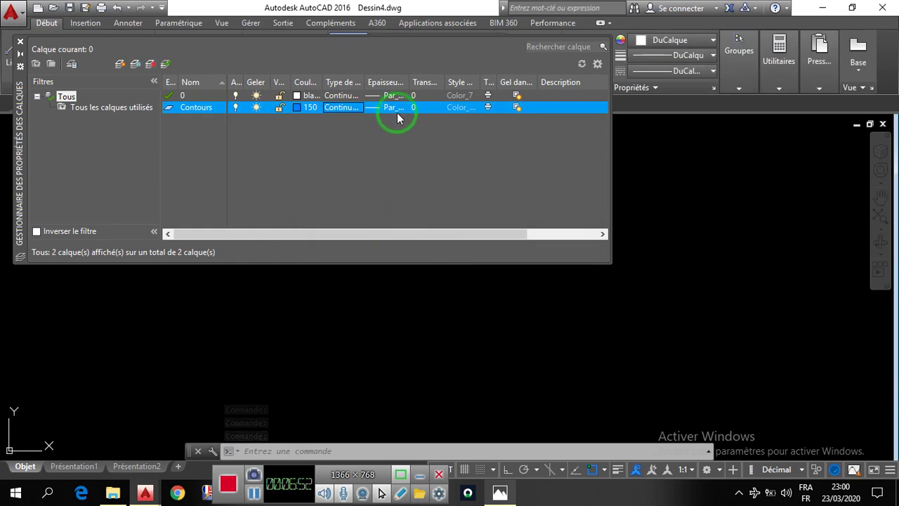
Set the Contours layer's lineweight to 0.50 mm
left_click(397, 107)
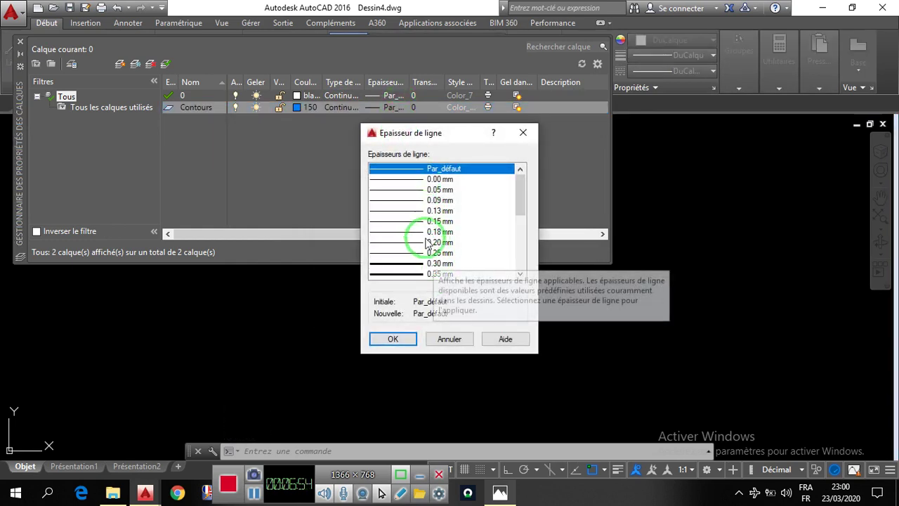
scroll(422, 237, "down", 3)
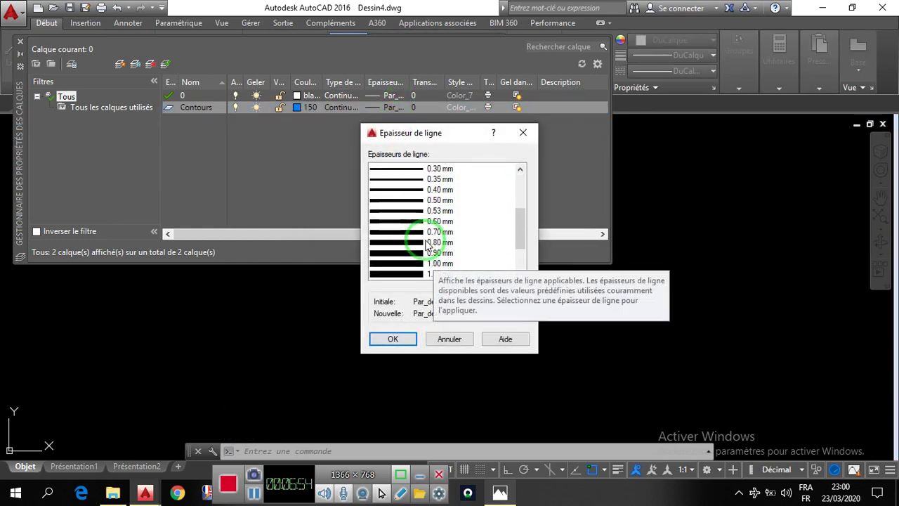
left_click(433, 202)
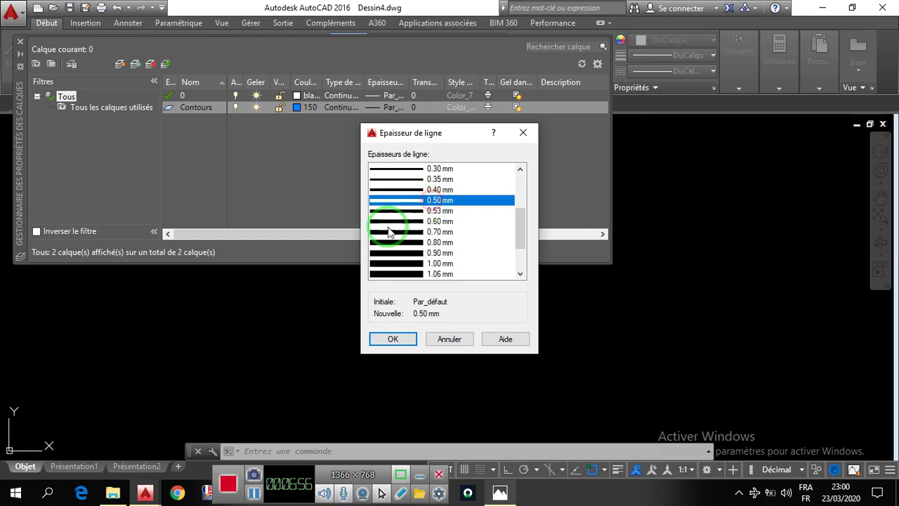
left_click(389, 339)
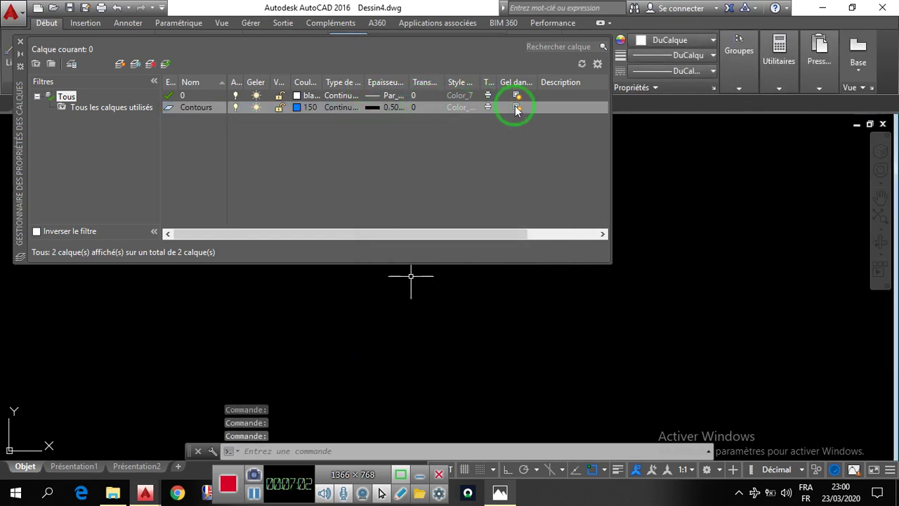
Create a second layer named Axes and set its colour to red, index 10
left_click(120, 65)
key("BackSpace")
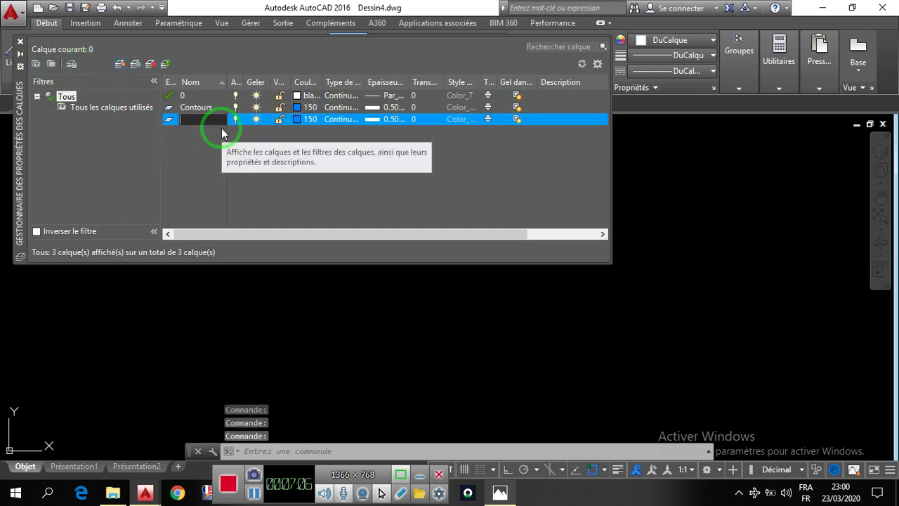
type("Axes")
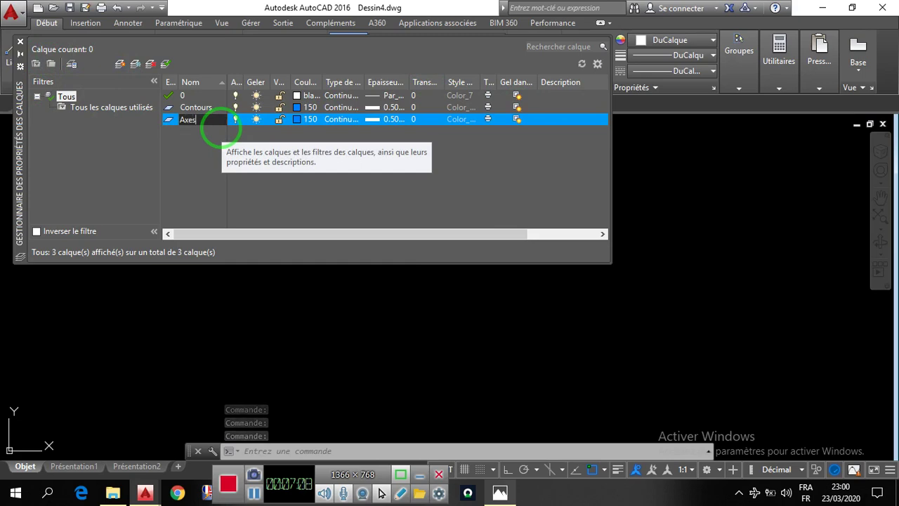
left_click(300, 120)
left_click(317, 202)
left_click(461, 351)
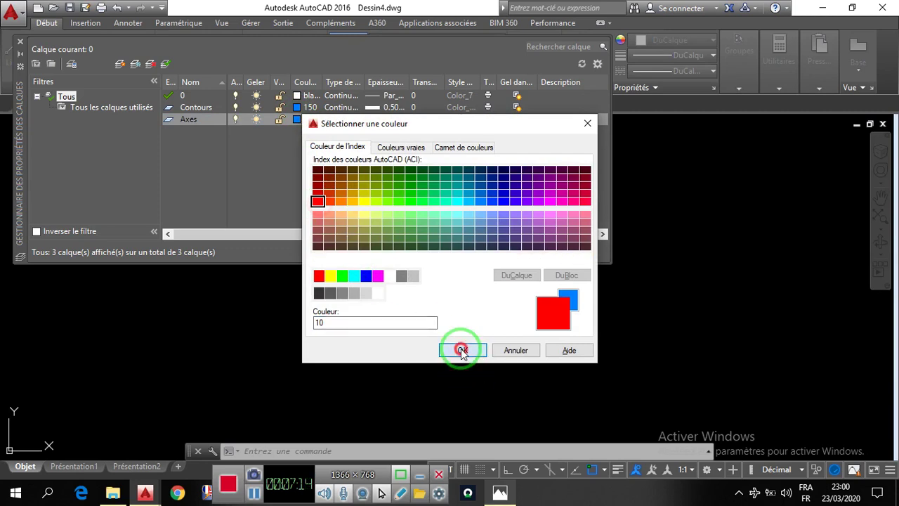
Load the AXES2 linetype from acadiso.lin and assign it to the Axes layer
left_click(349, 124)
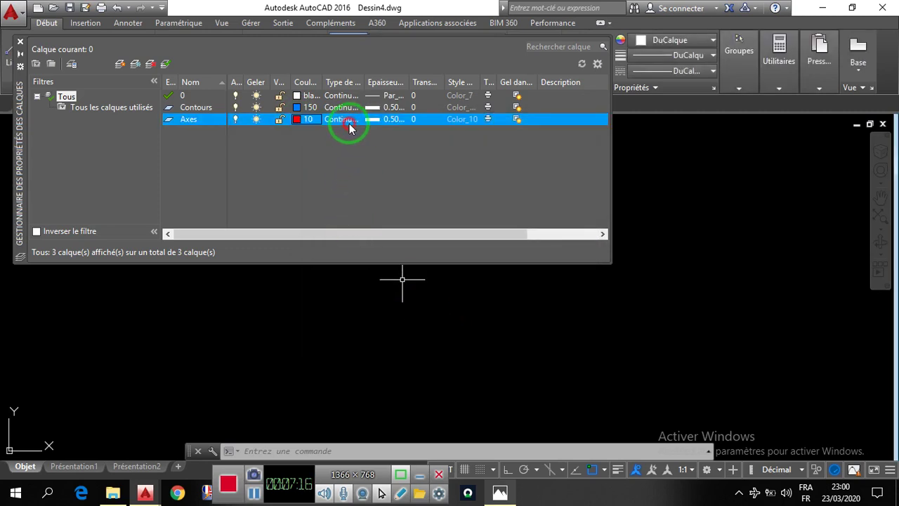
left_click(475, 316)
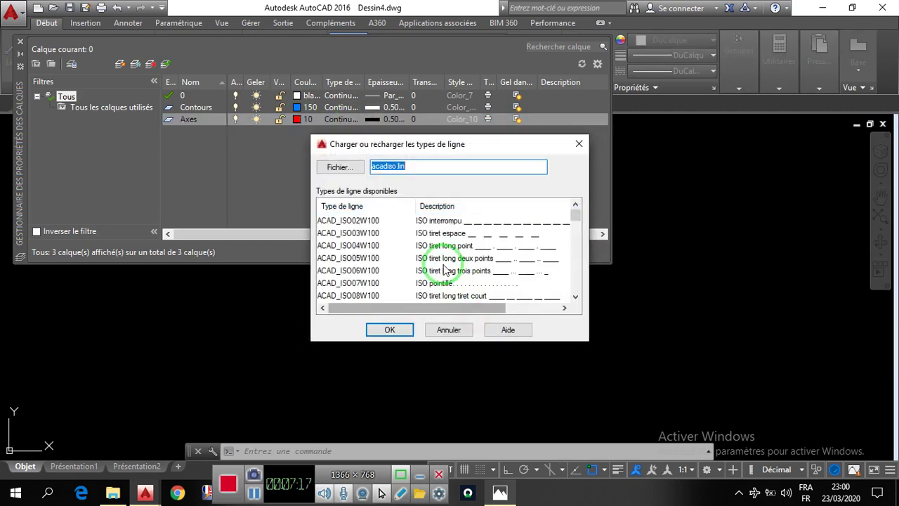
scroll(357, 263, "down", 1)
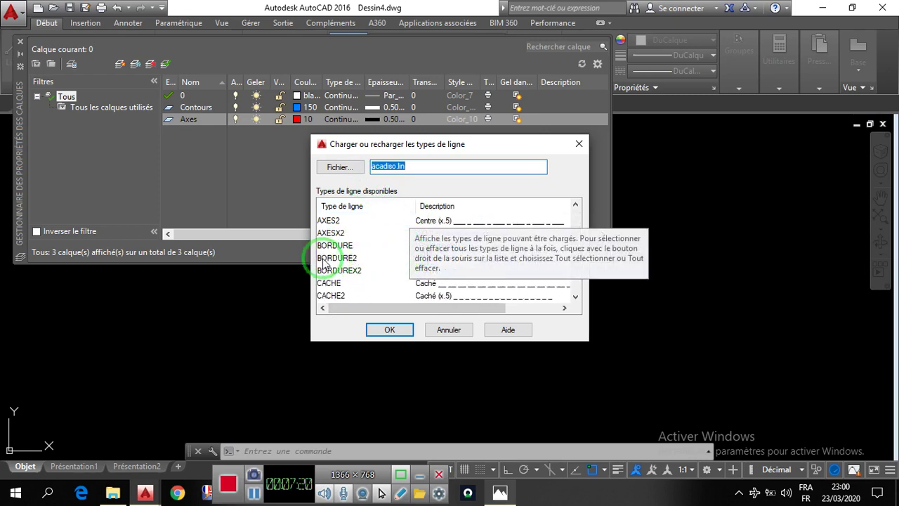
left_click(429, 220)
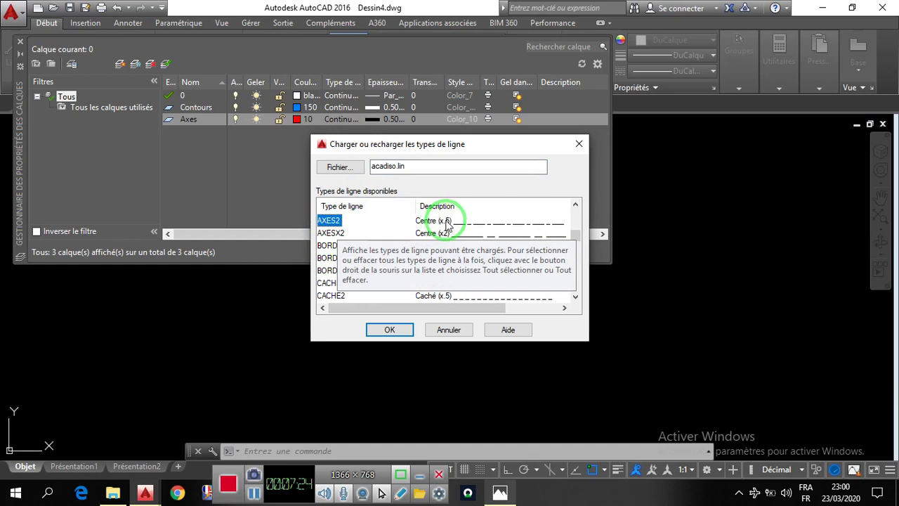
left_click(383, 334)
left_click(483, 211)
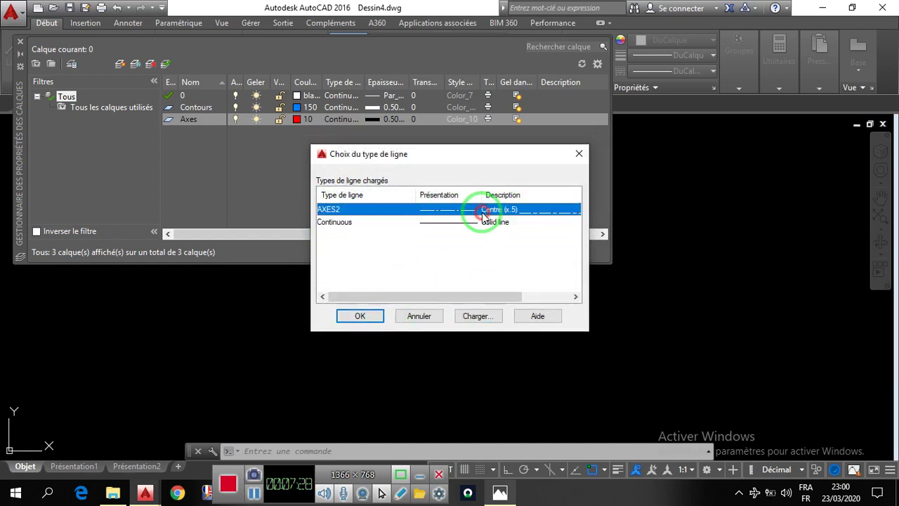
left_click(362, 317)
left_click(345, 120)
Set the Axes layer's lineweight to 0.05 mm
left_click(373, 121)
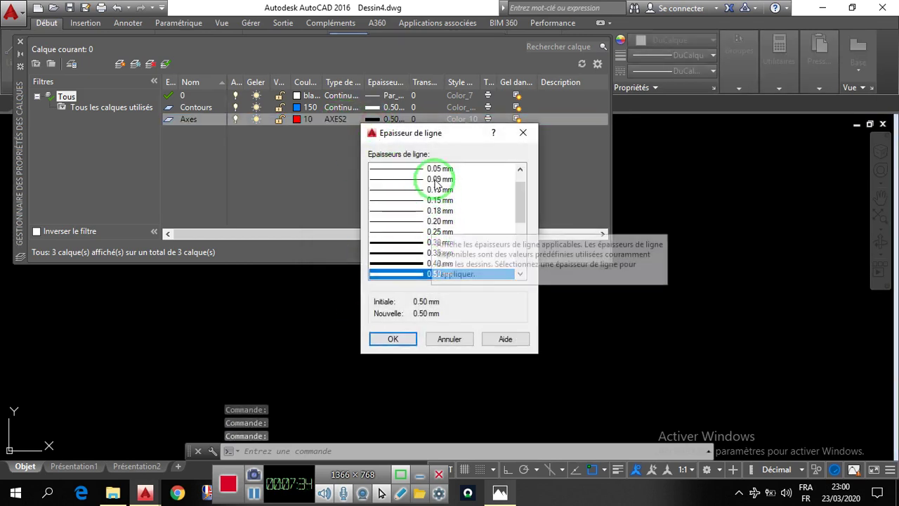
left_click(447, 170)
left_click(392, 339)
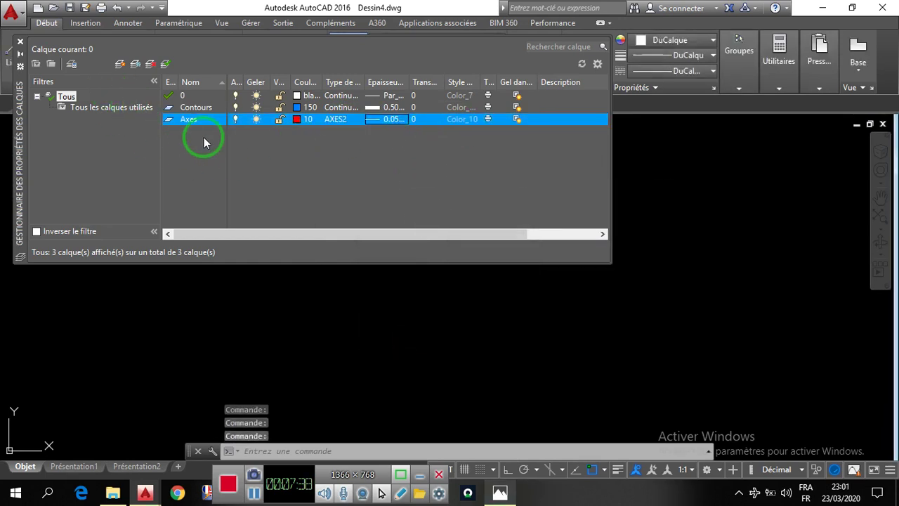
Make Contours the current layer and close the layer manager, and check the reference part image in Photos before returning to AutoCAD
left_click(188, 108)
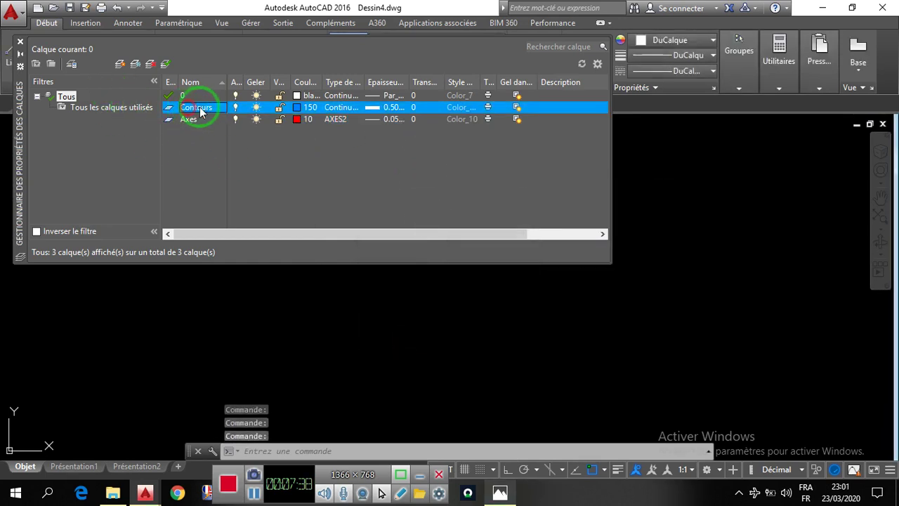
left_click(165, 65)
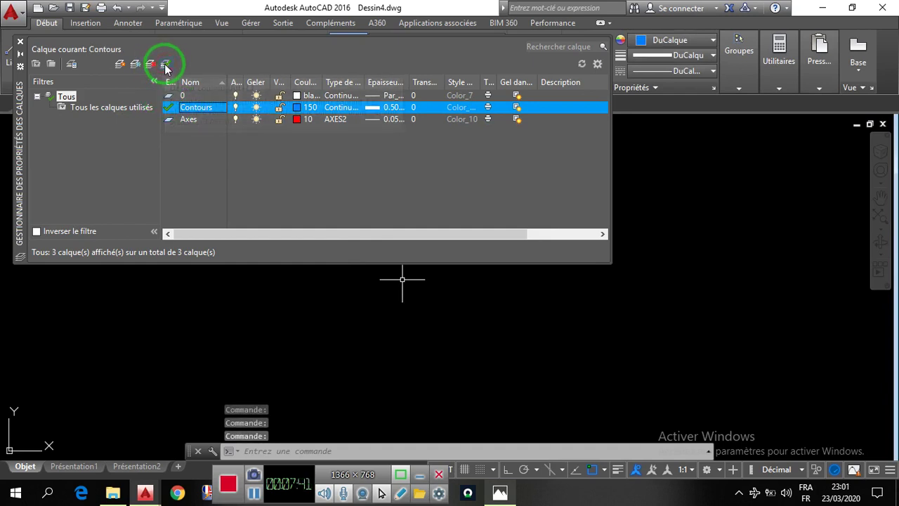
left_click(19, 45)
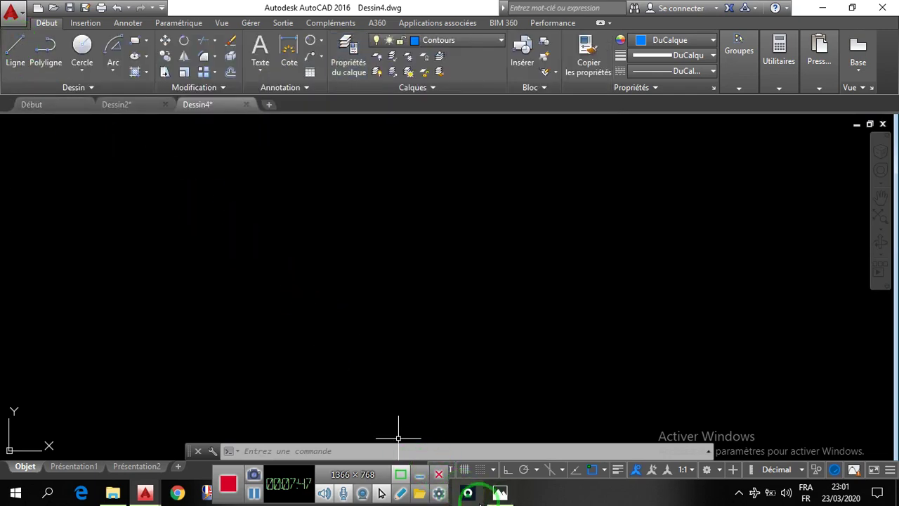
left_click(500, 494)
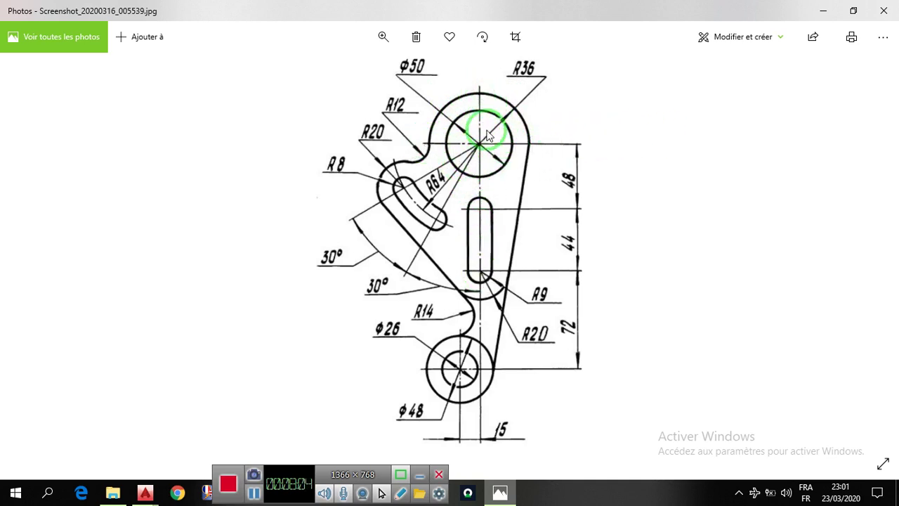
key("alt+Tab")
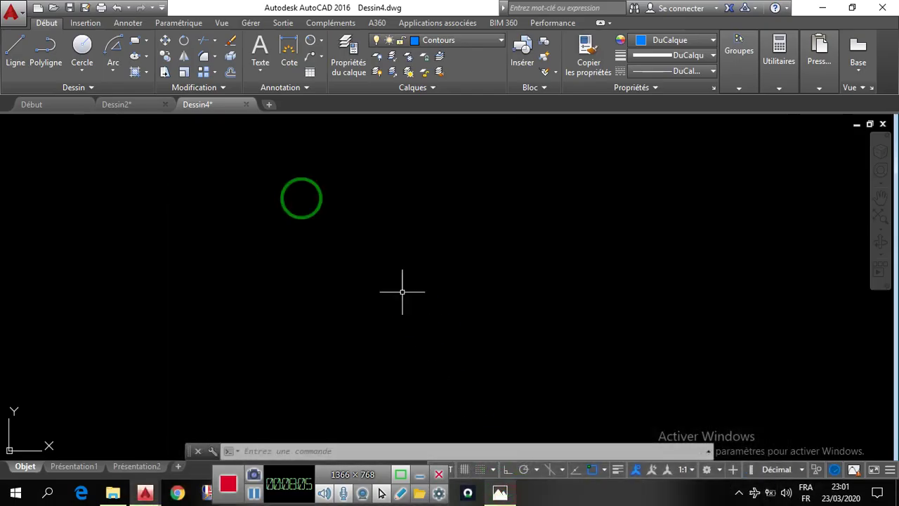
Make Axes the current layer and draw a long vertical centre line with Ortho on
left_click(463, 40)
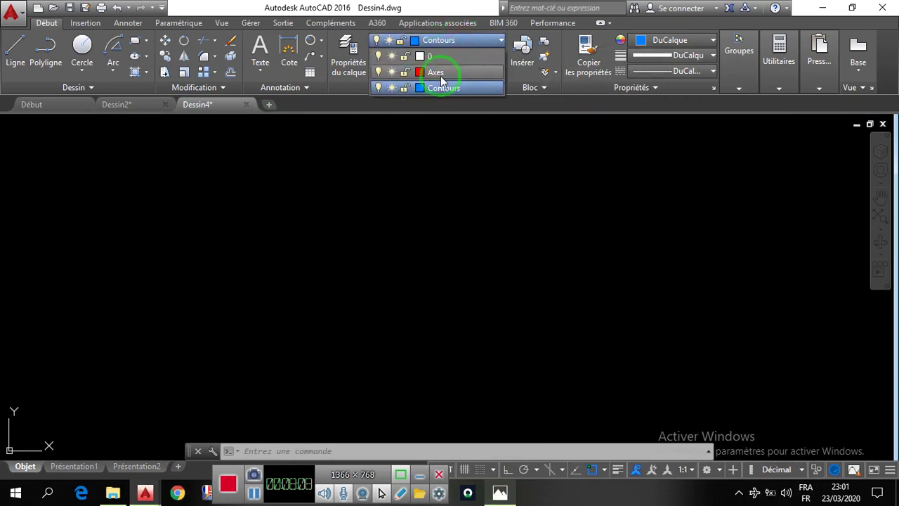
left_click(440, 75)
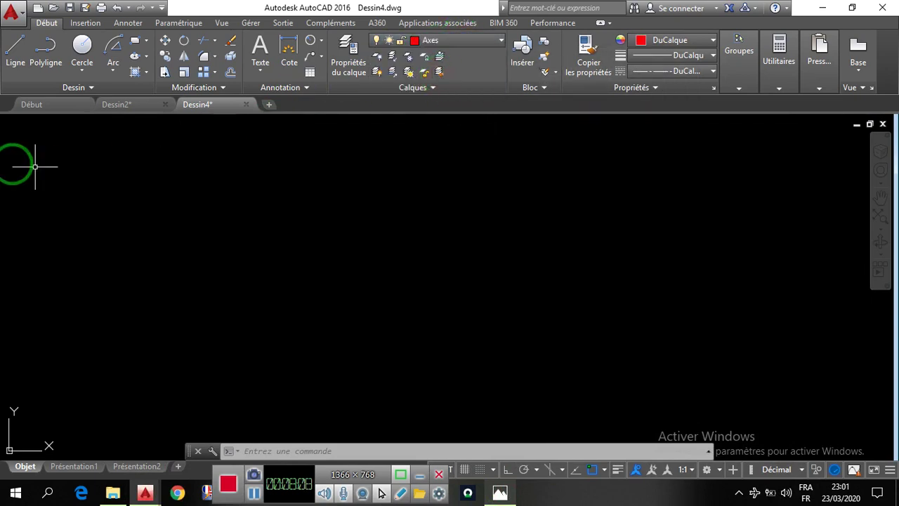
left_click(13, 54)
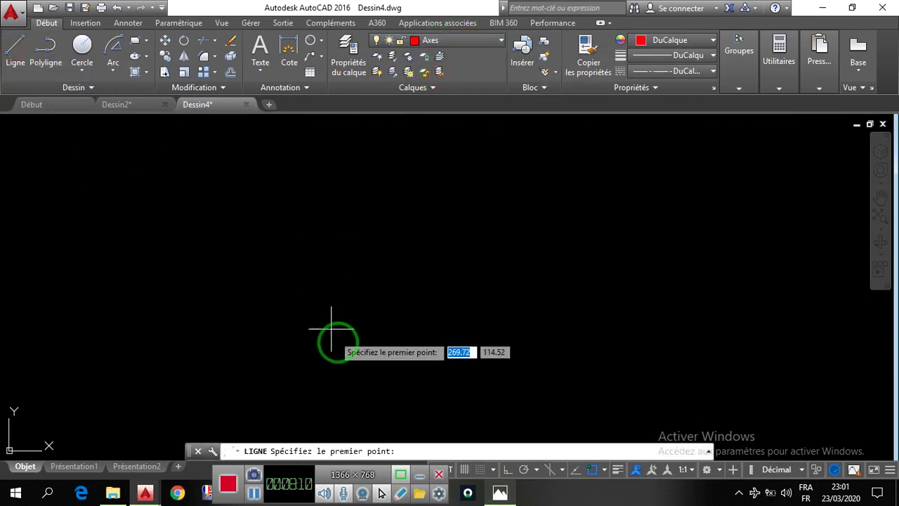
left_click(484, 427)
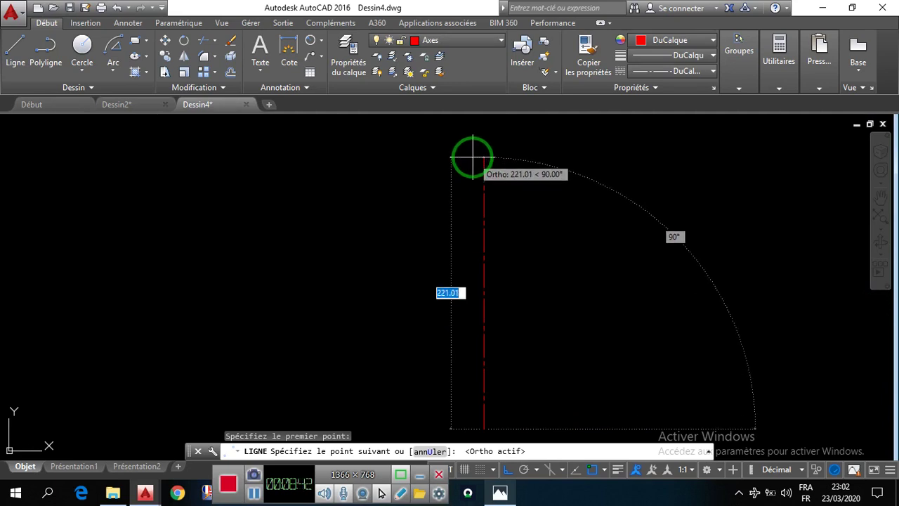
scroll(490, 211, "down", 5)
scroll(495, 204, "up", 3)
scroll(500, 194, "down", 1)
scroll(499, 190, "up", 2)
scroll(497, 218, "down", 5)
scroll(497, 230, "up", 3)
scroll(496, 185, "down", 3)
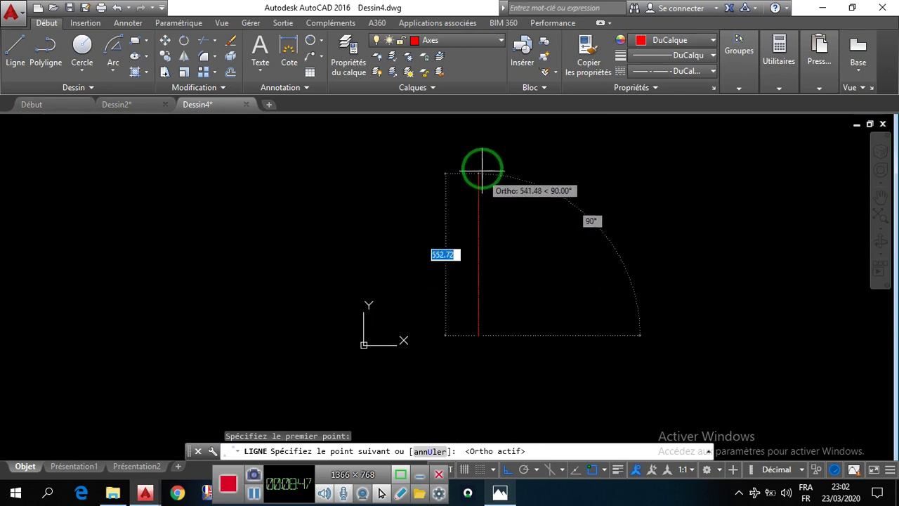
scroll(482, 171, "up", 3)
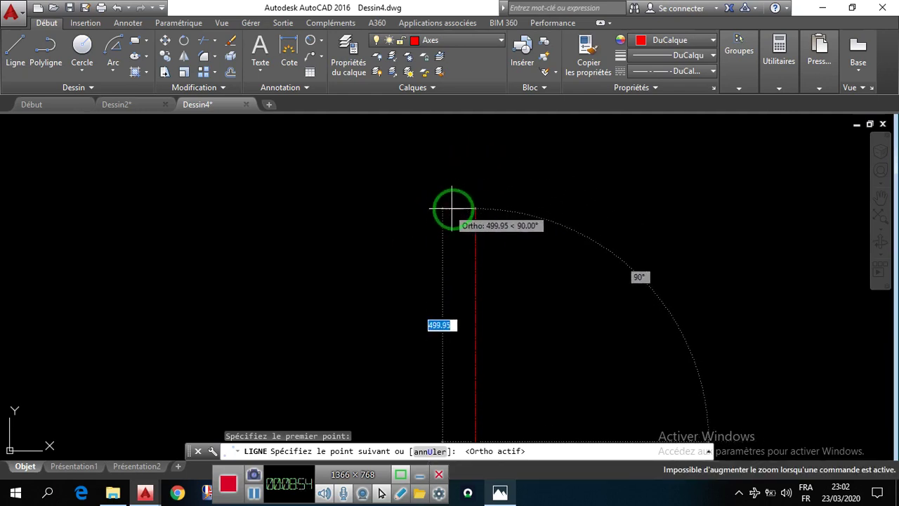
scroll(402, 228, "up", 5)
scroll(407, 206, "down", 5)
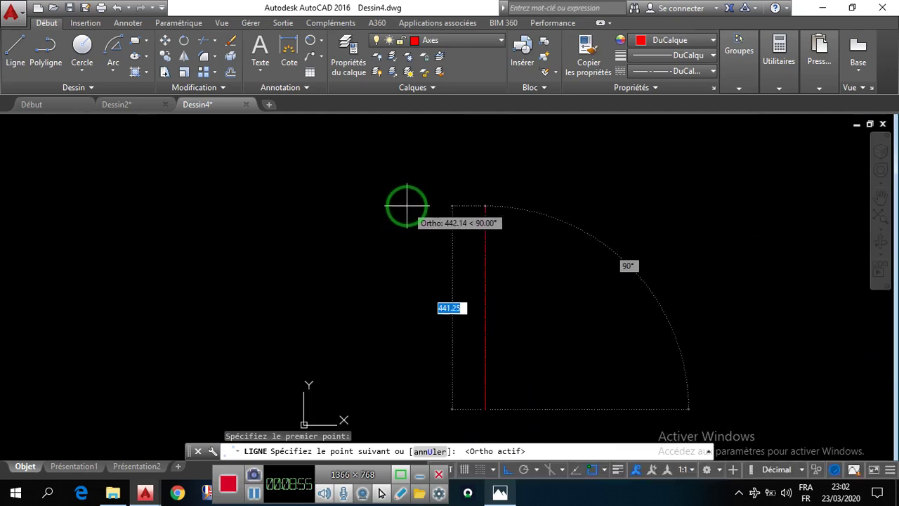
left_click(478, 145)
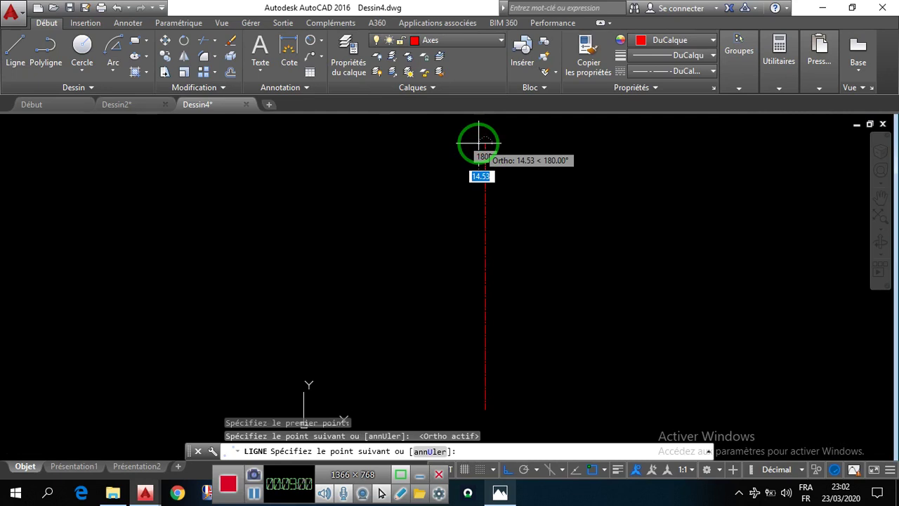
key("Escape")
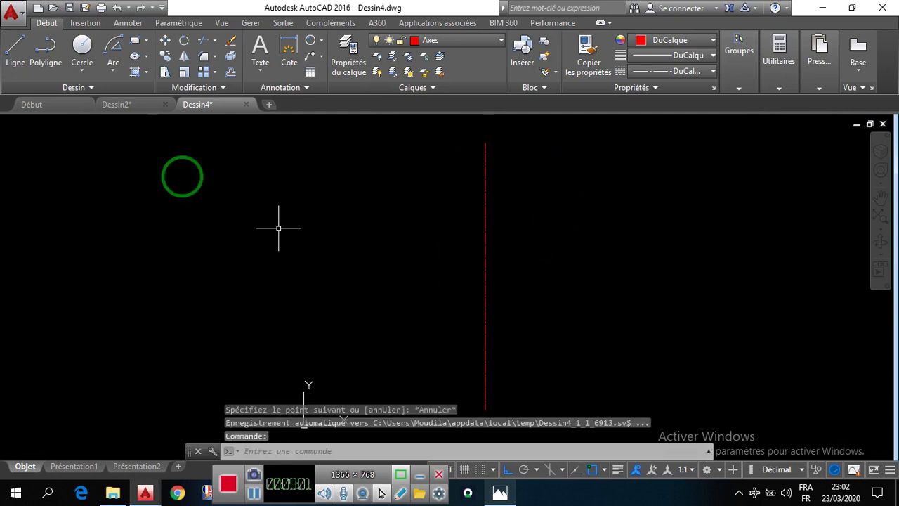
Draw a horizontal centre line crossing the upper part of the vertical axis
left_click(15, 49)
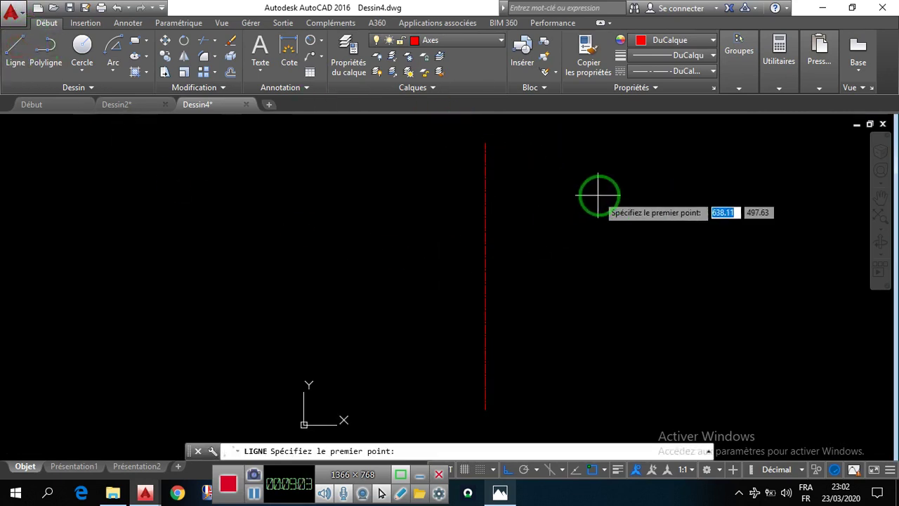
left_click(642, 198)
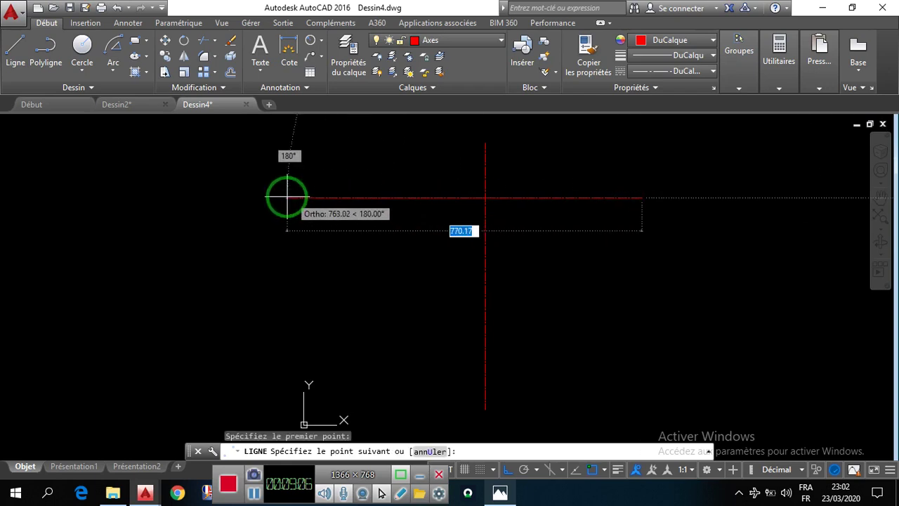
left_click(275, 194)
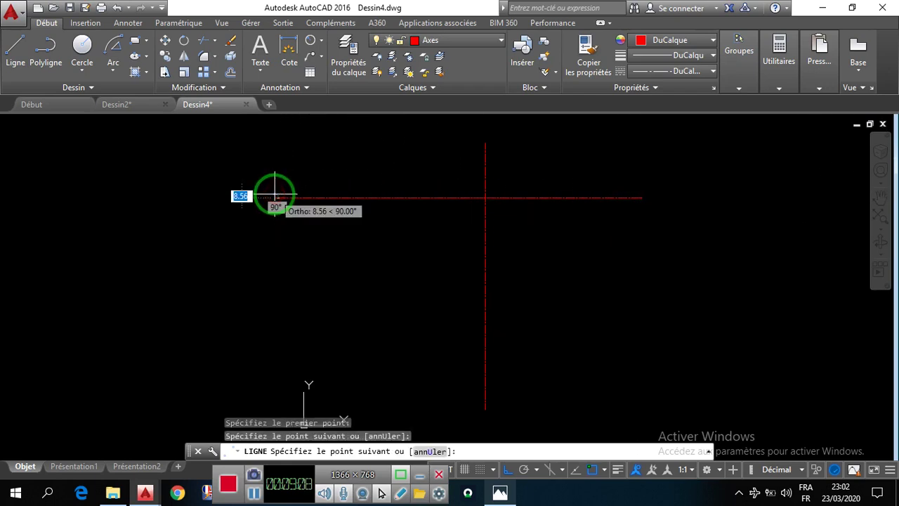
key("Escape")
scroll(488, 177, "up", 5)
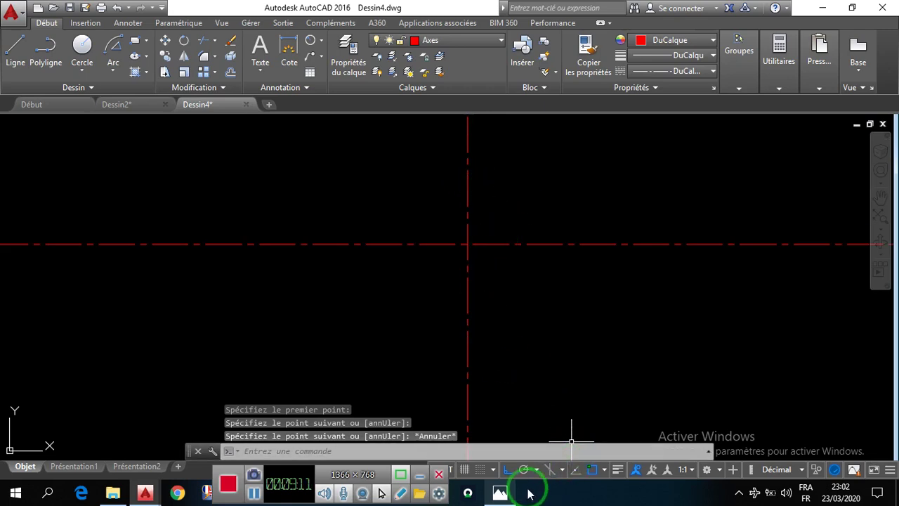
Check the reference image in Photos, return to AutoCAD and draw a 50 mm diameter circle centred on the intersection of the axes
left_click(500, 494)
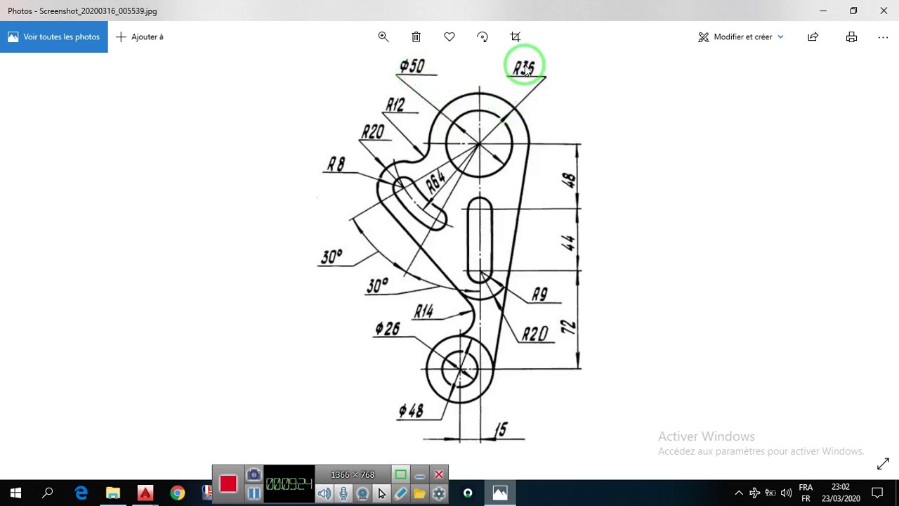
left_click(501, 494)
left_click(81, 76)
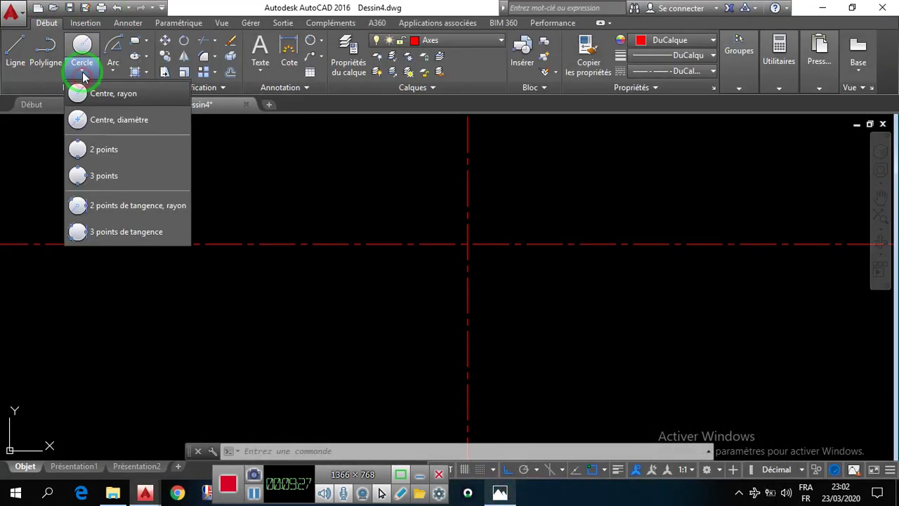
left_click(110, 125)
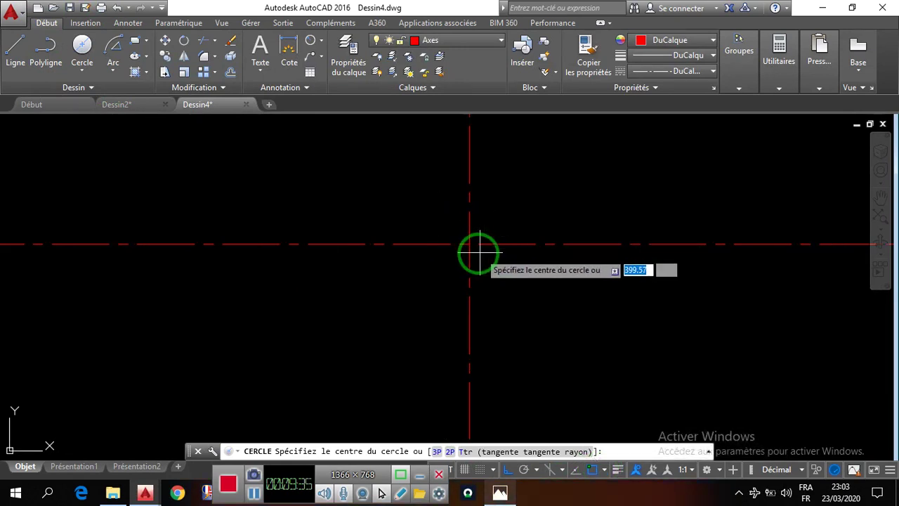
left_click(595, 472)
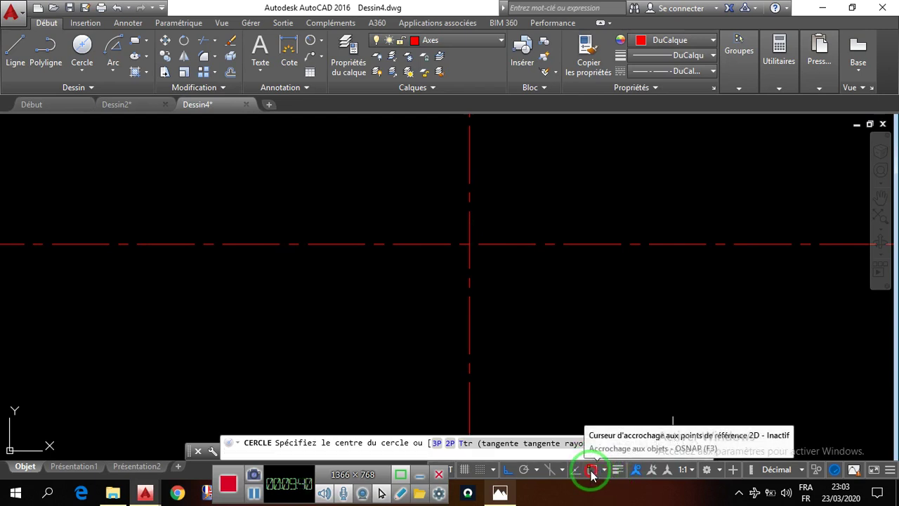
left_click(594, 474)
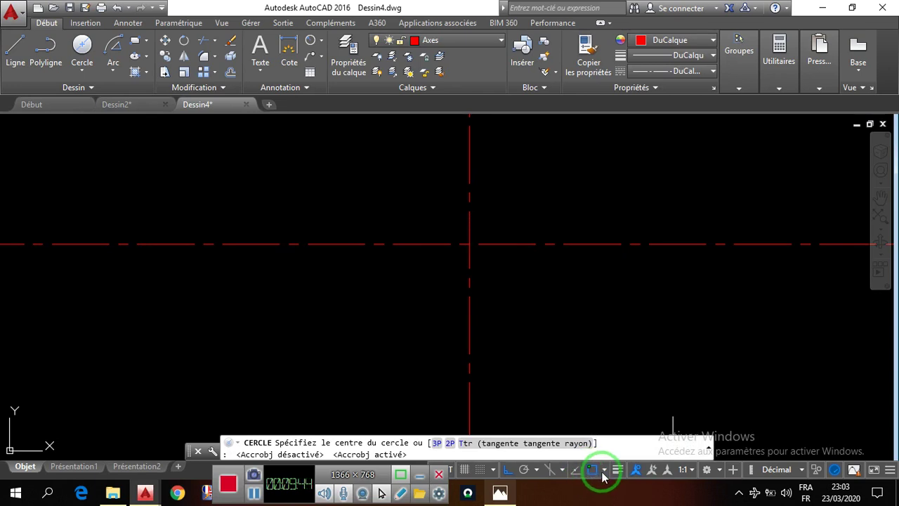
left_click(605, 473)
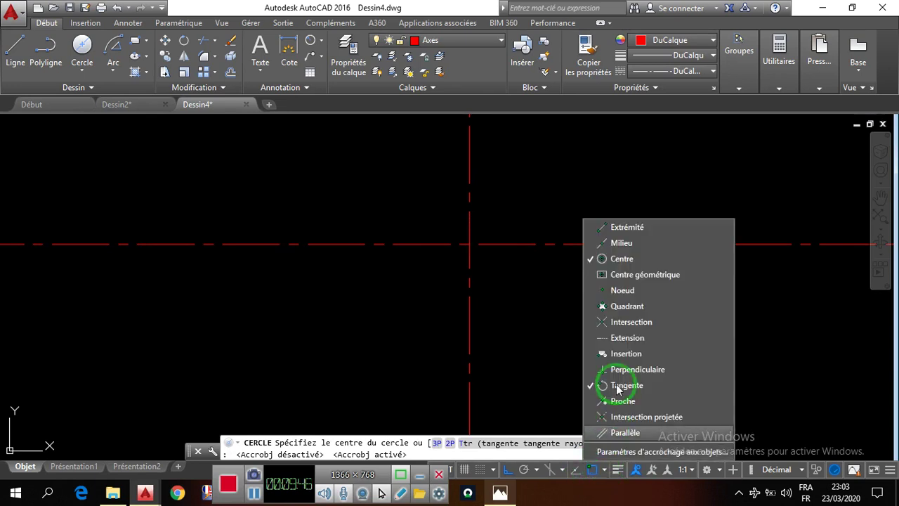
left_click(565, 323)
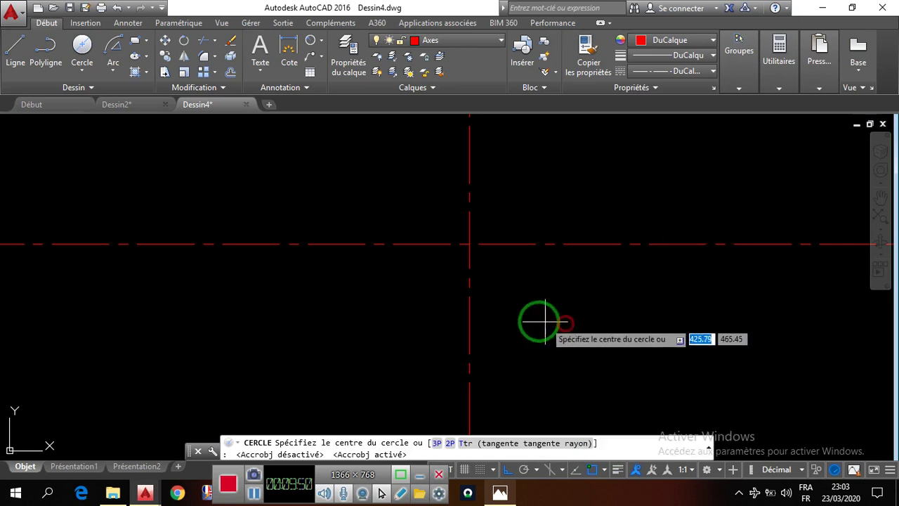
left_click(469, 243)
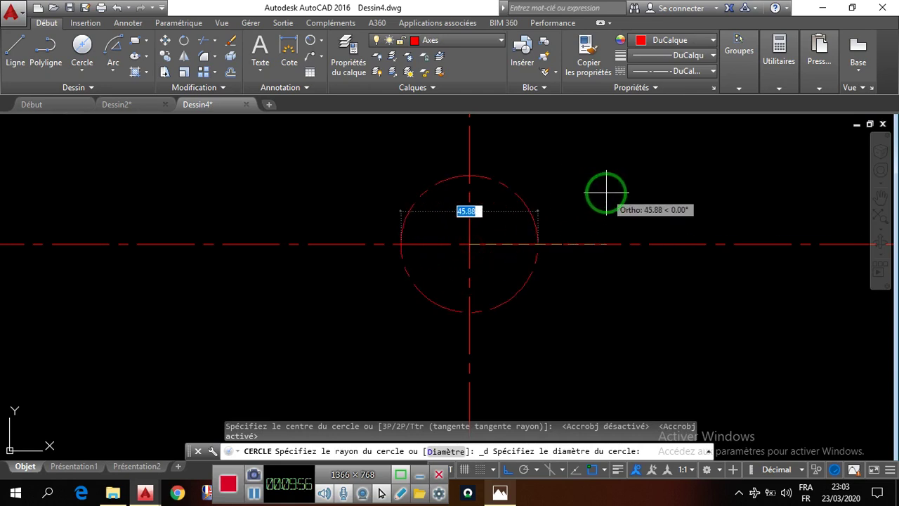
type("50")
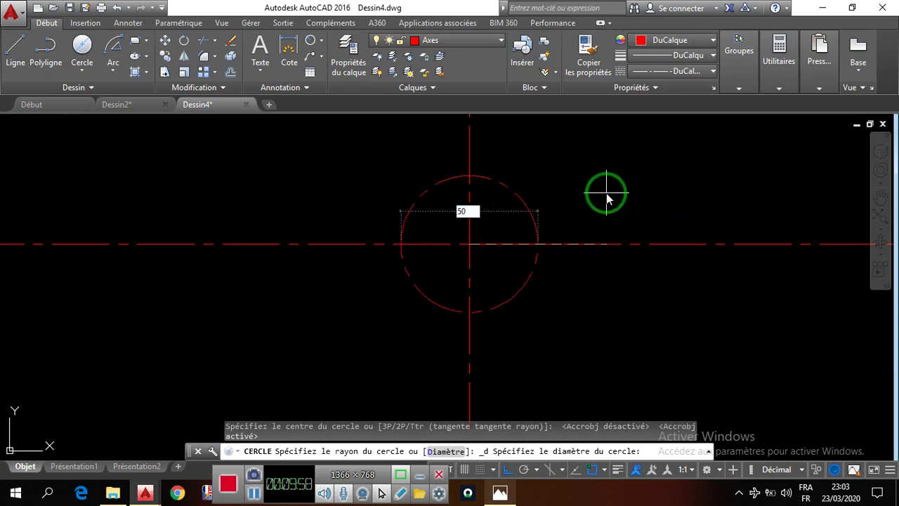
key("Return")
Move the 50 mm circle to the Contours layer and make Contours the current layer
left_click(449, 211)
left_click(416, 173)
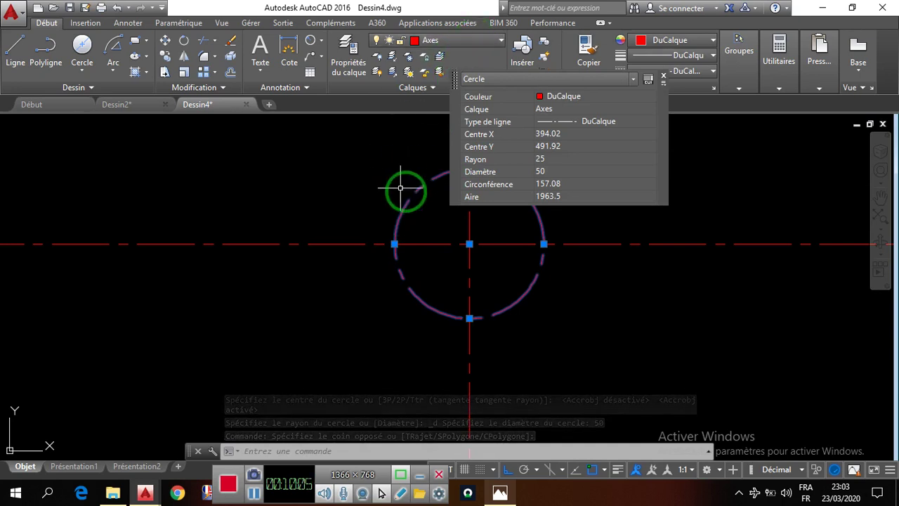
left_click(482, 40)
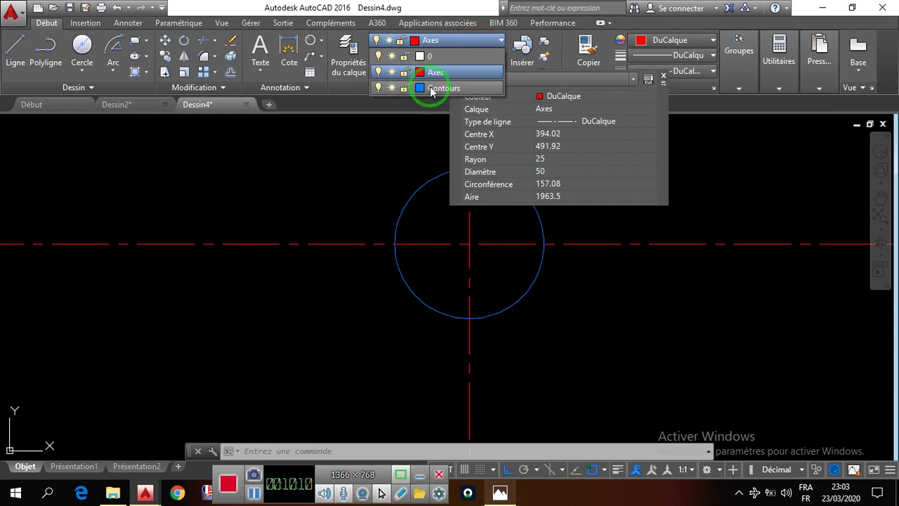
left_click(431, 89)
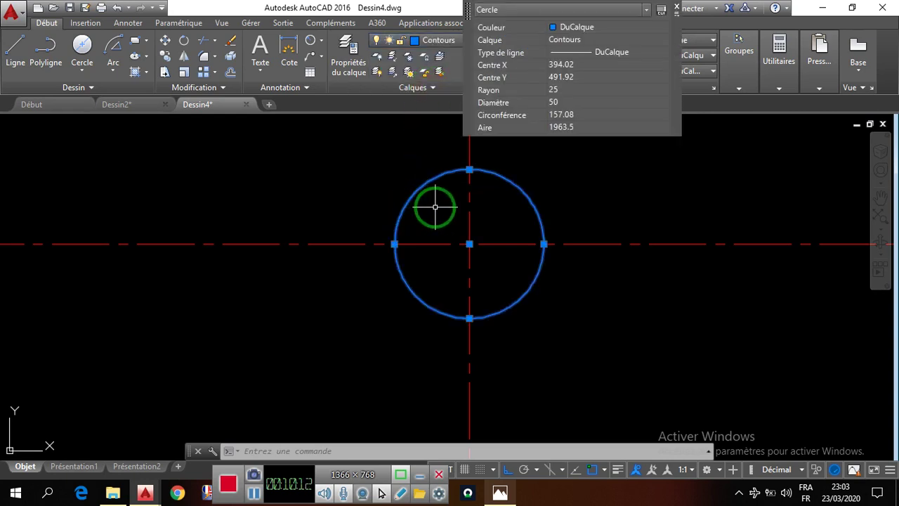
key("Escape")
left_click(497, 43)
left_click(437, 89)
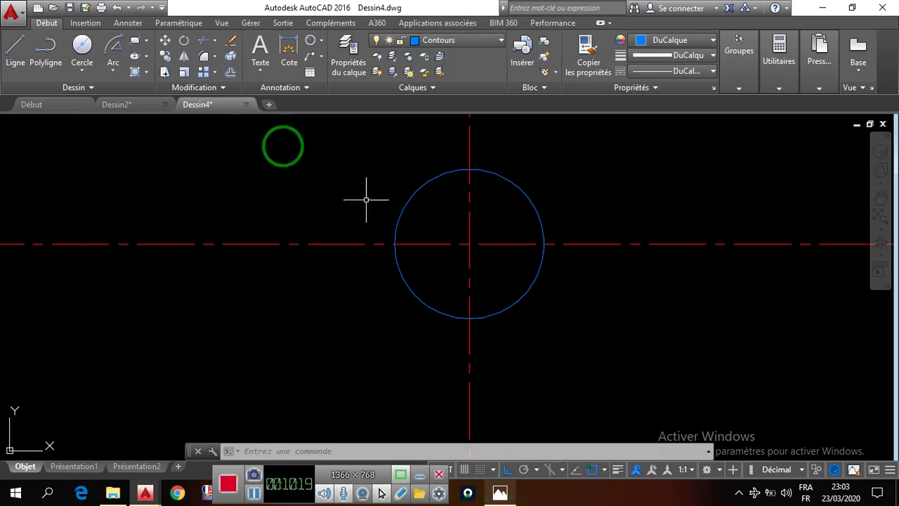
Draw a concentric circle of radius 36 mm centred on the intersection of the axes
left_click(89, 73)
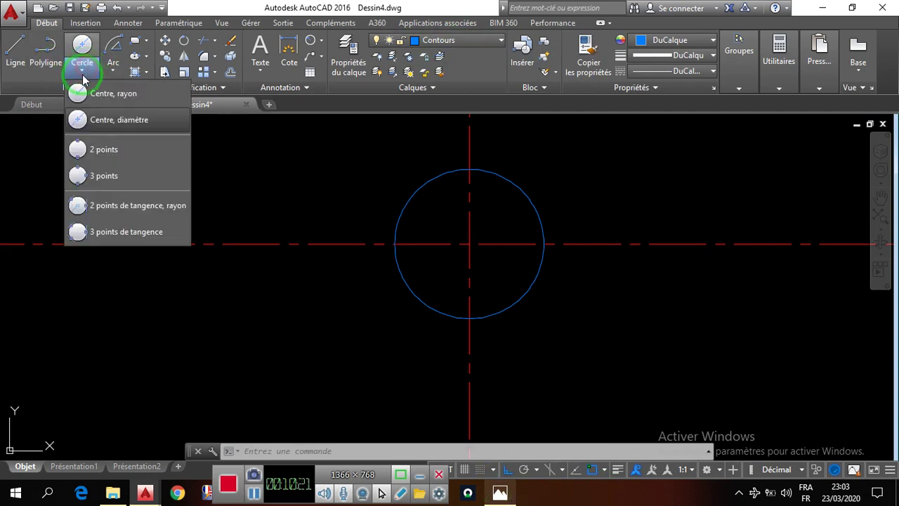
left_click(113, 96)
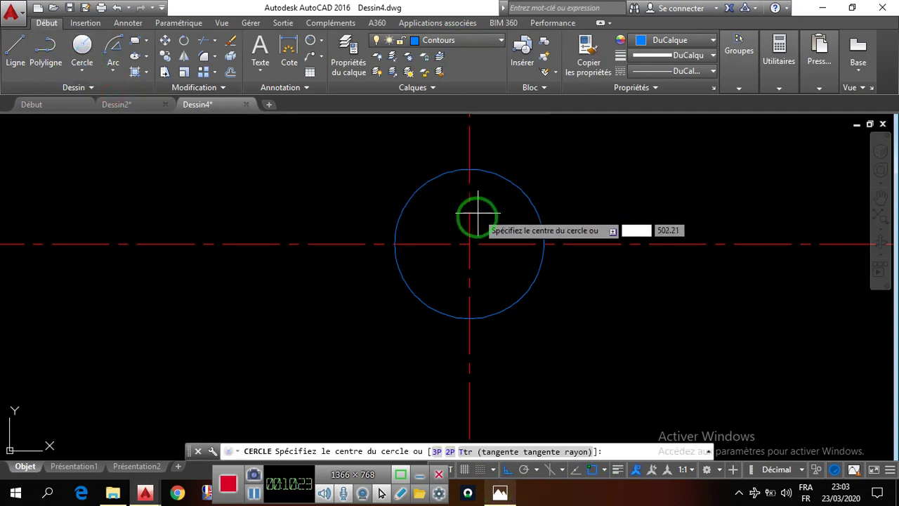
left_click(469, 244)
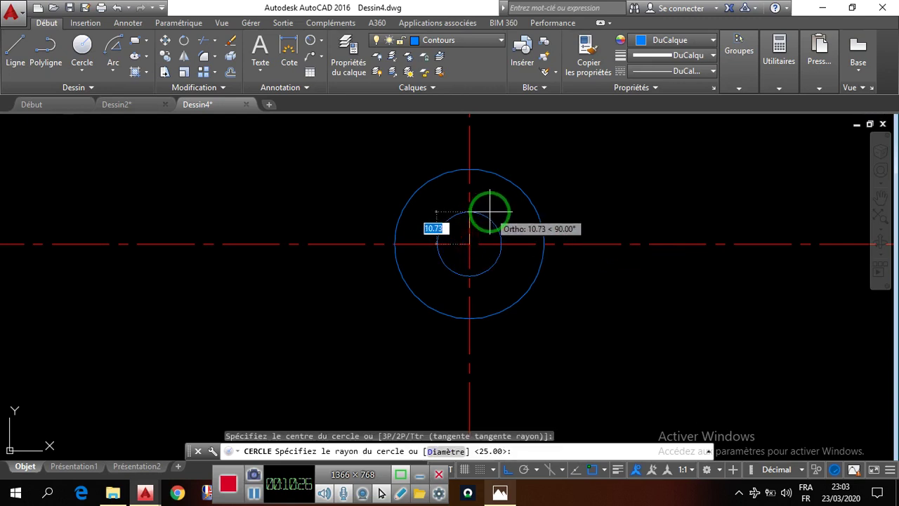
type("36")
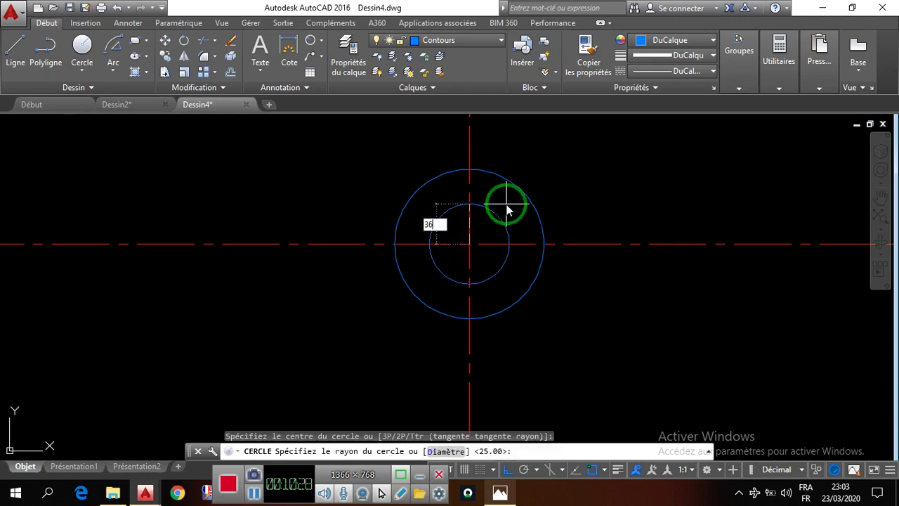
key("Return")
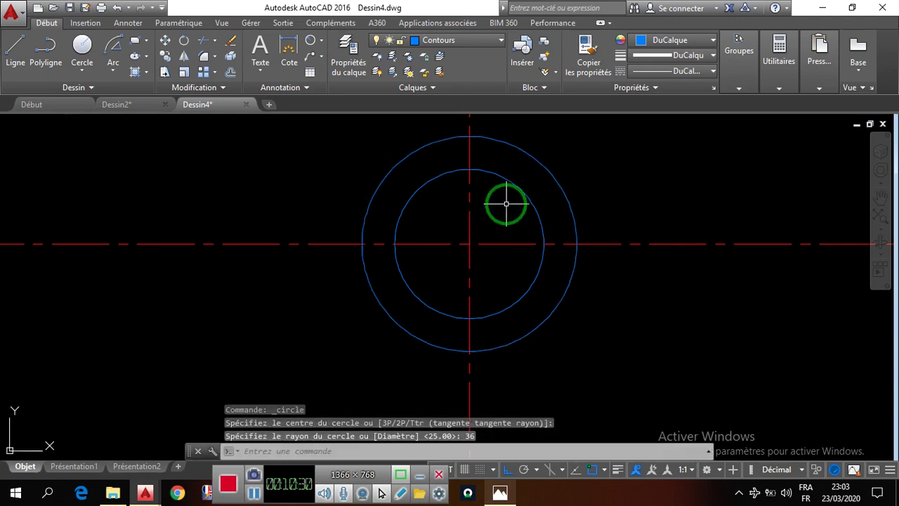
Check the spacing dimensions in Photos, return to AutoCAD and offset the horizontal centre line 48 mm downward
left_click(509, 496)
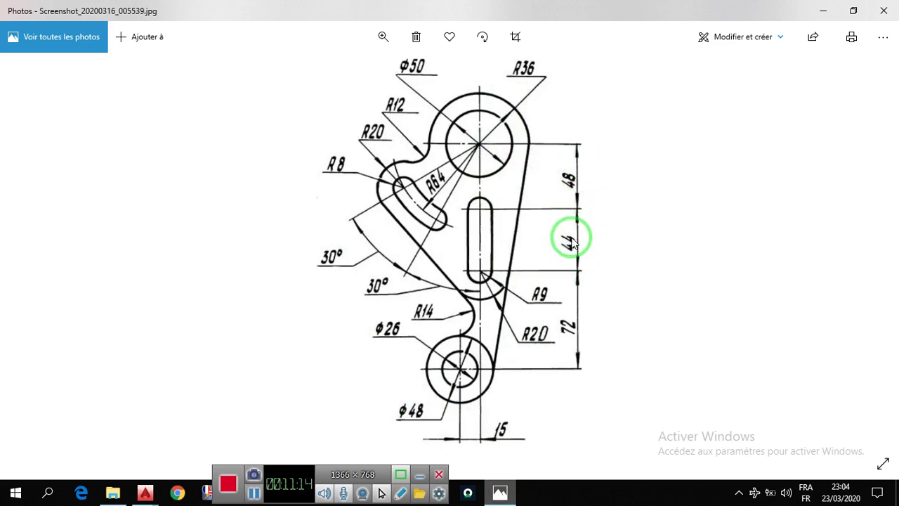
left_click(500, 494)
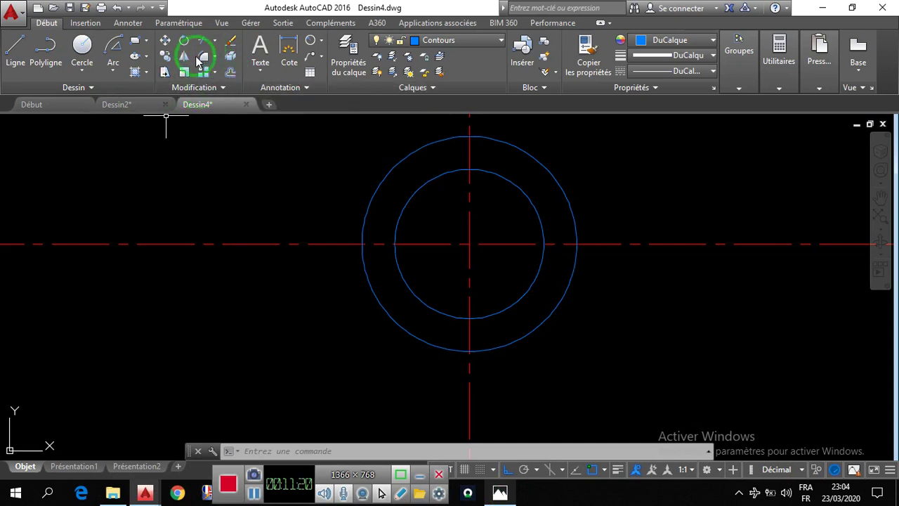
left_click(229, 74)
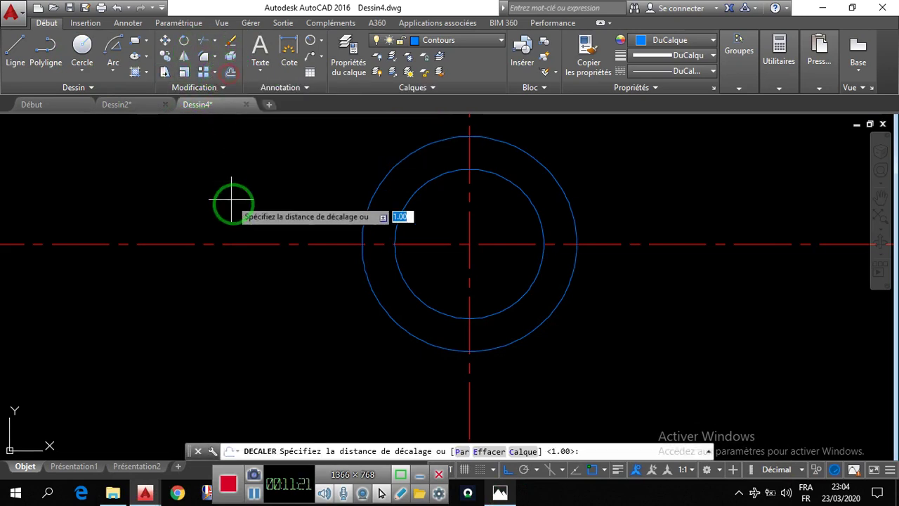
key("Escape")
type("dec")
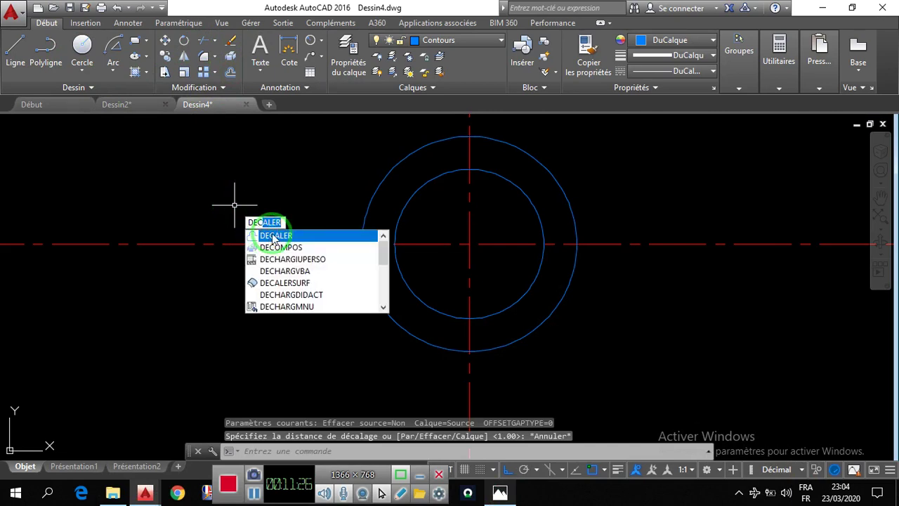
left_click(274, 236)
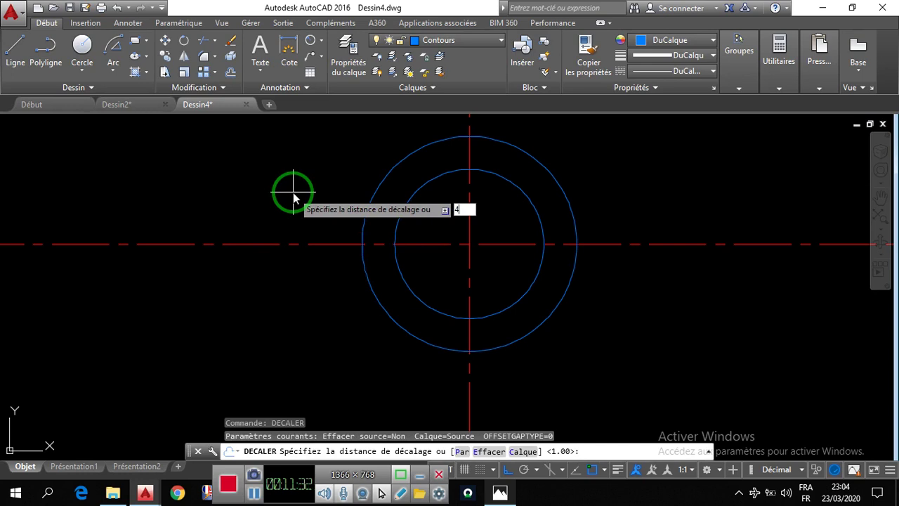
key("Return")
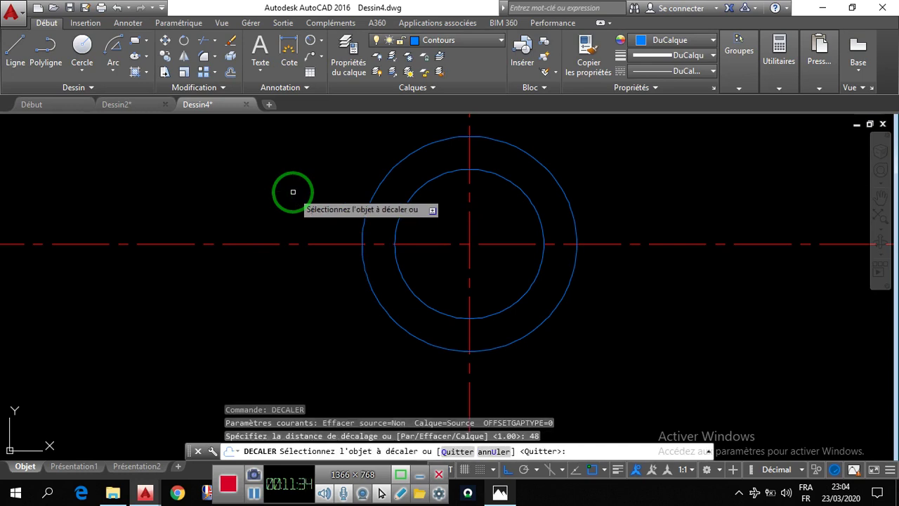
left_click(602, 243)
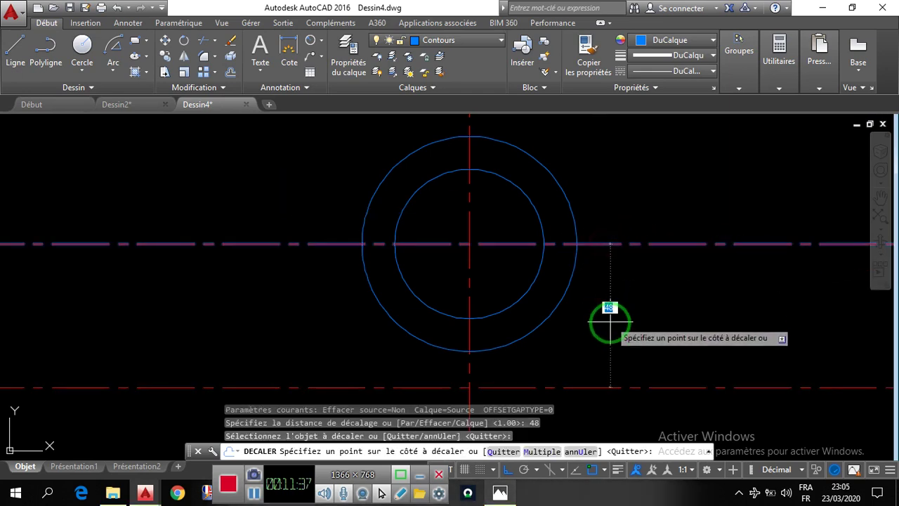
left_click(610, 329)
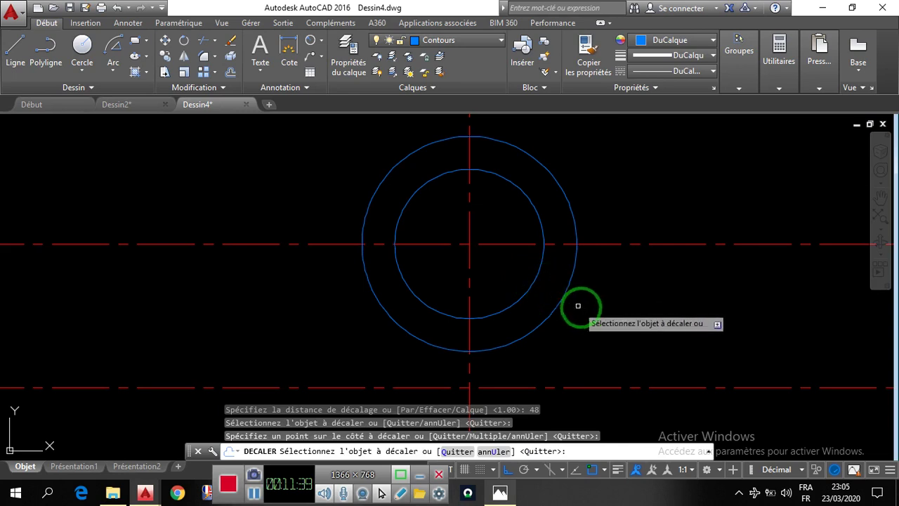
key("Escape")
Offset the second horizontal centre line 44 mm downward
key("Return")
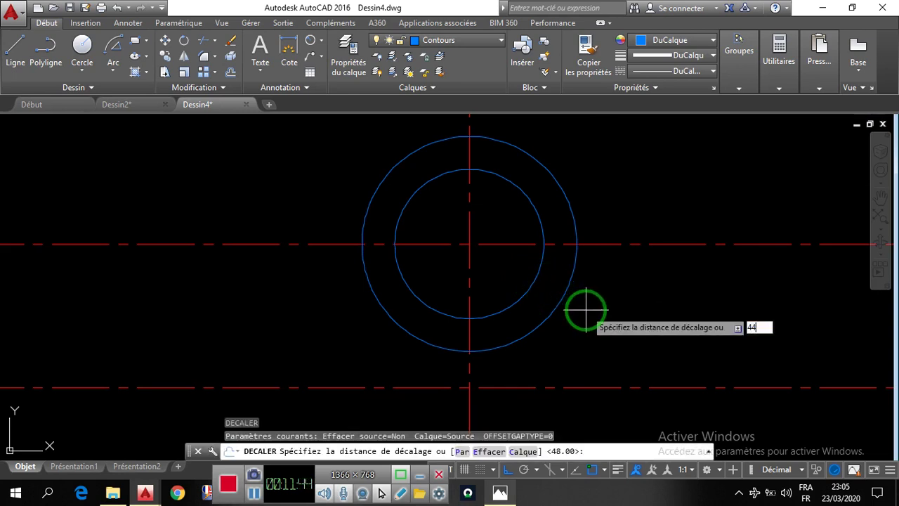
type("44")
key("Return")
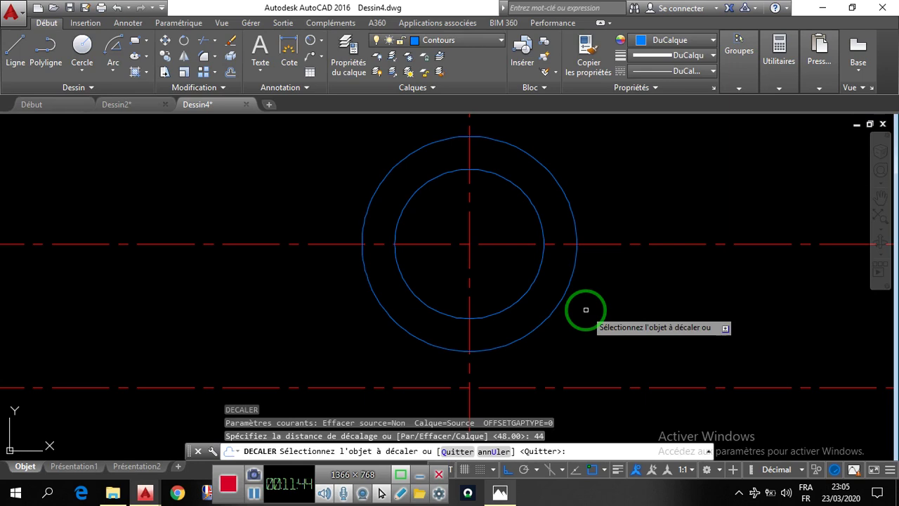
left_click(598, 388)
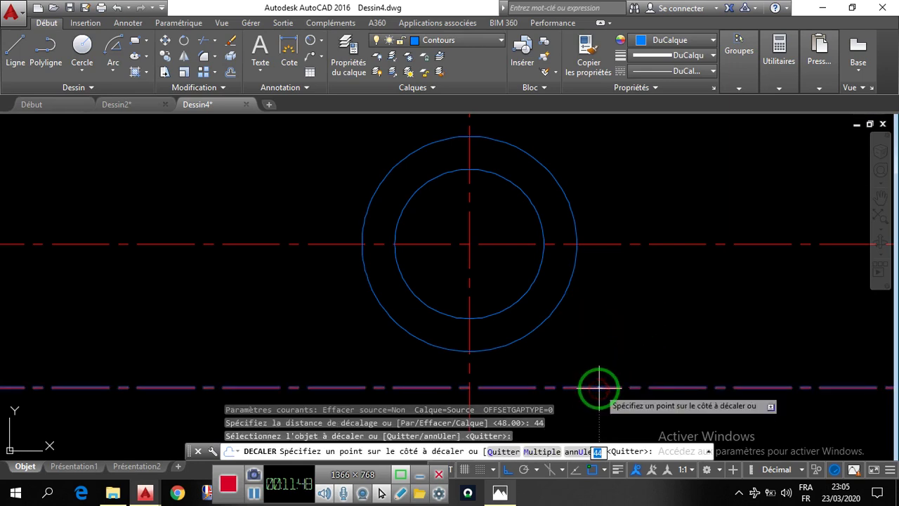
left_click(594, 402)
scroll(576, 247, "down", 5)
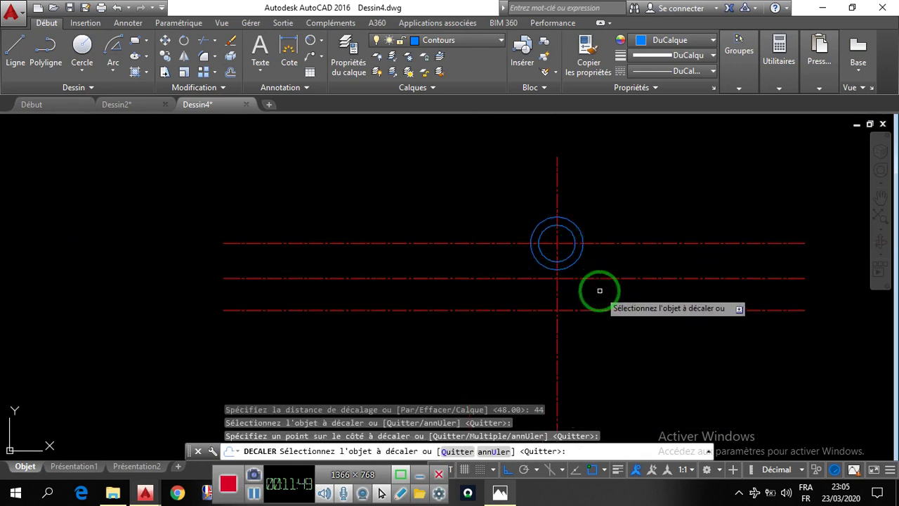
scroll(598, 299, "up", 3)
key("Escape")
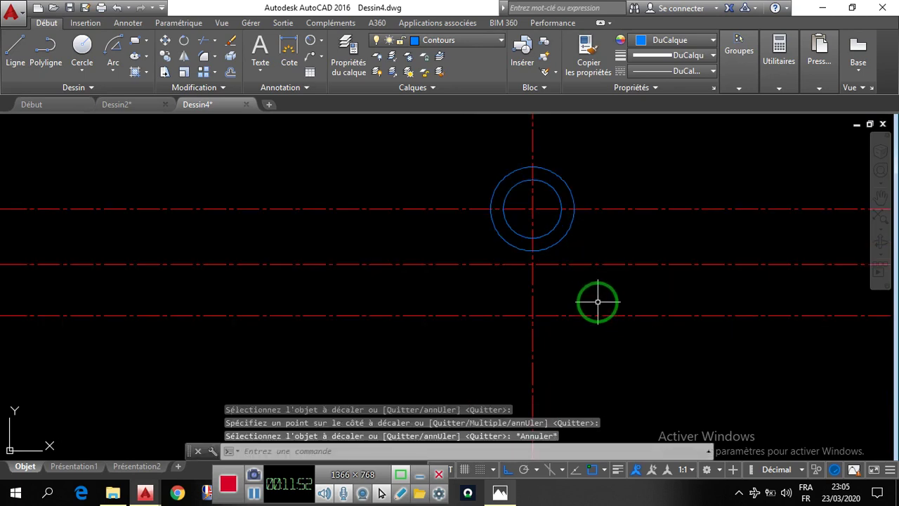
Offset the third horizontal centre line 72 mm downward
key("Return")
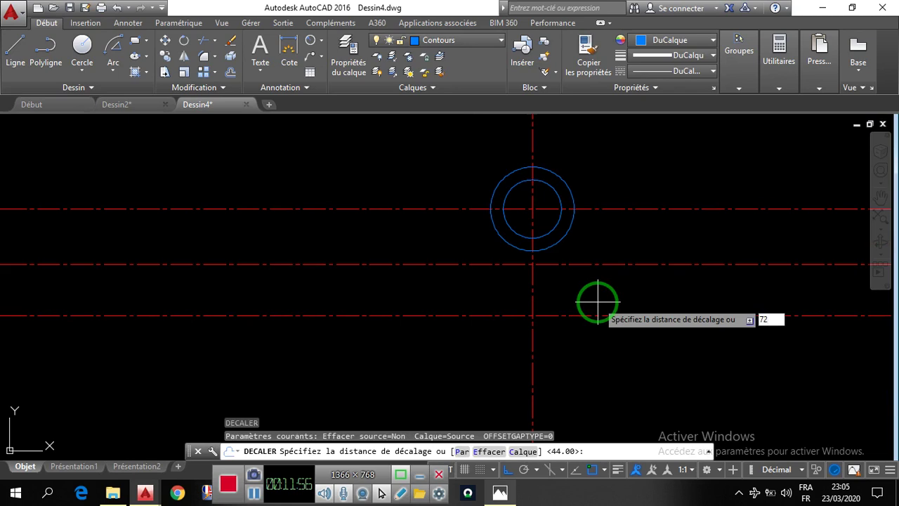
key("Return")
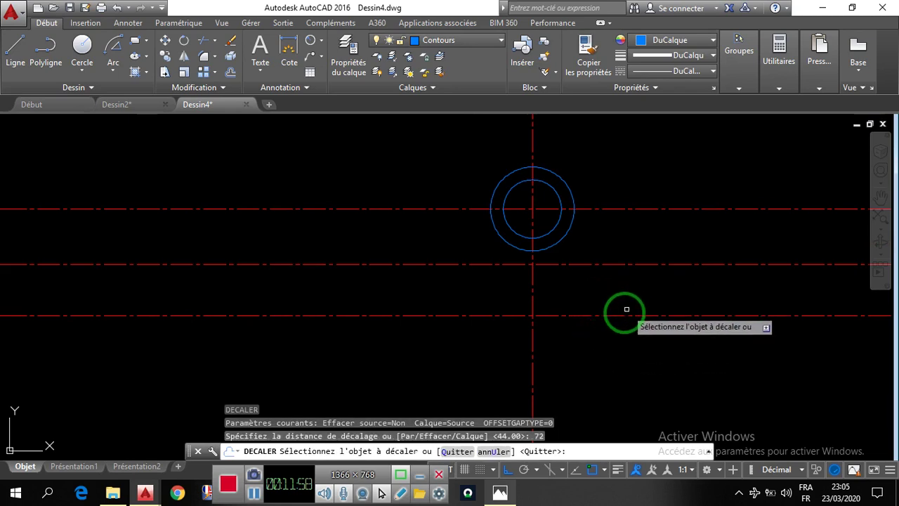
left_click(622, 316)
left_click(621, 365)
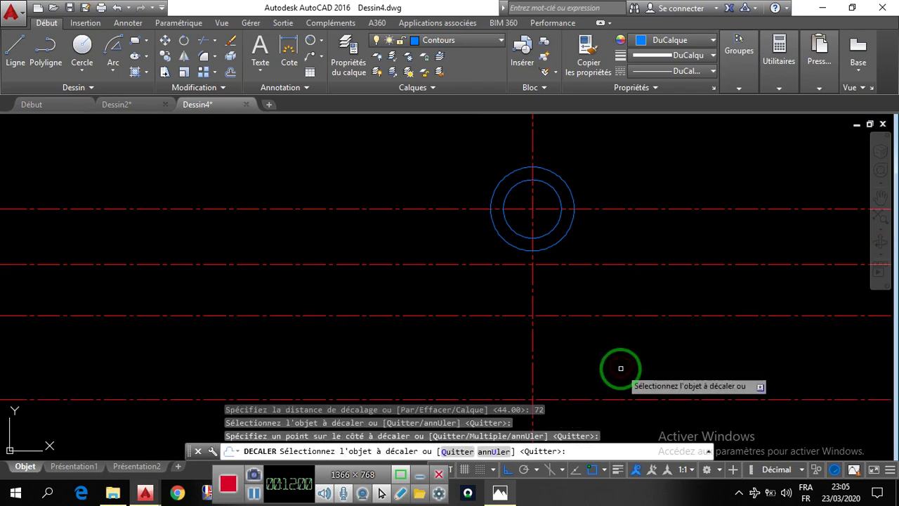
key("Escape")
scroll(478, 324, "down", 5)
scroll(470, 325, "up", 2)
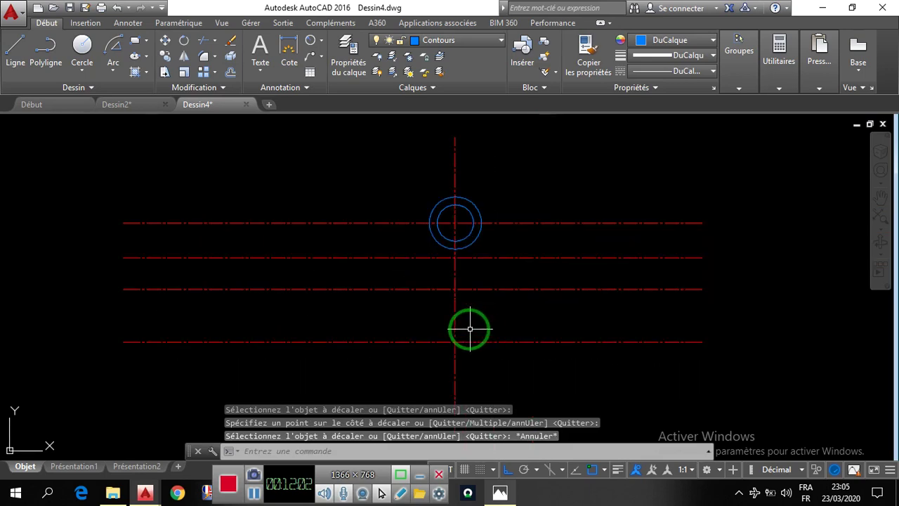
Check the slot radii in Photos, return to AutoCAD and draw a 9 mm radius circle where the vertical axis crosses the second horizontal centre line
left_click(507, 492)
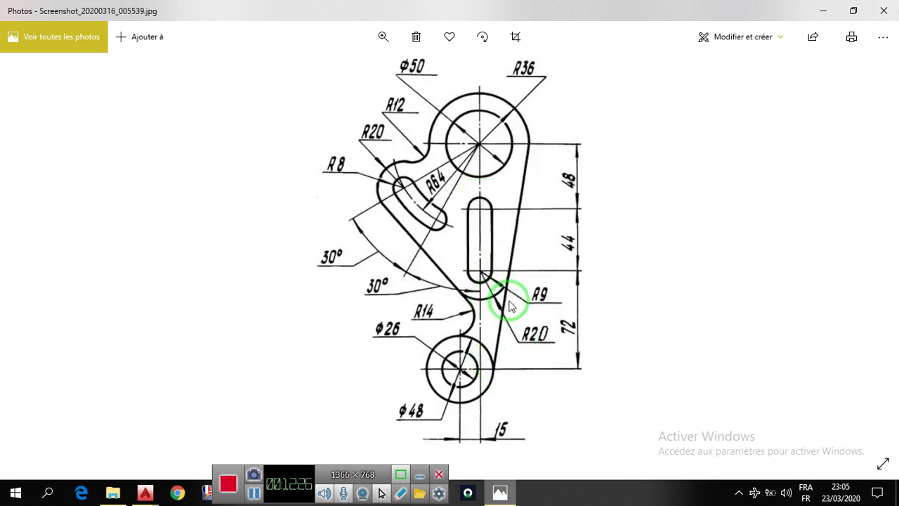
left_click(500, 494)
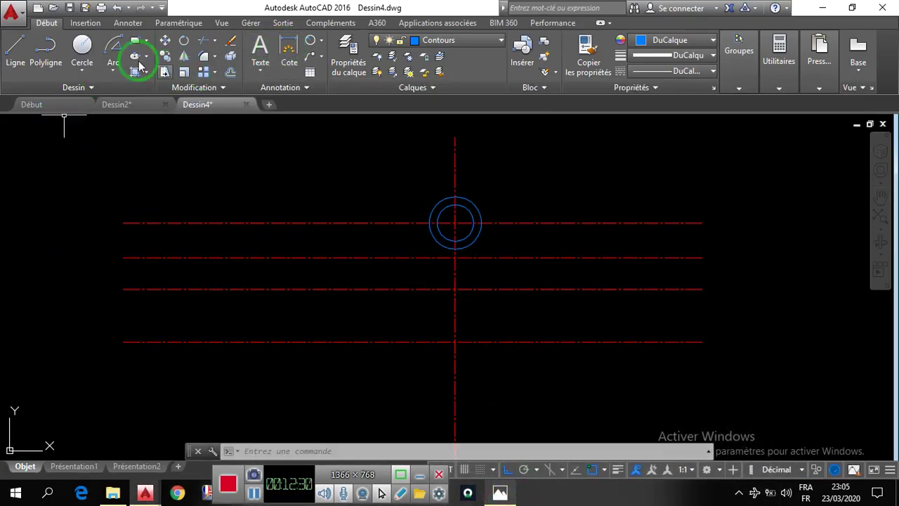
left_click(81, 73)
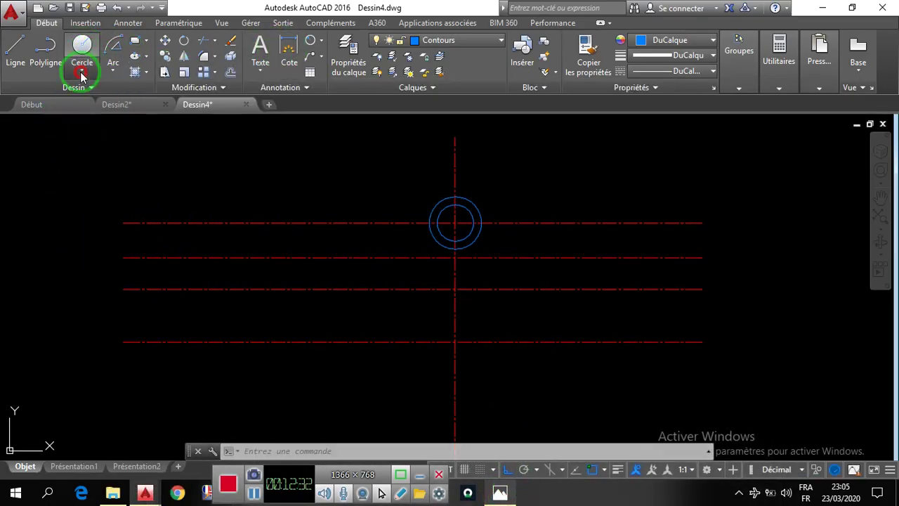
left_click(92, 91)
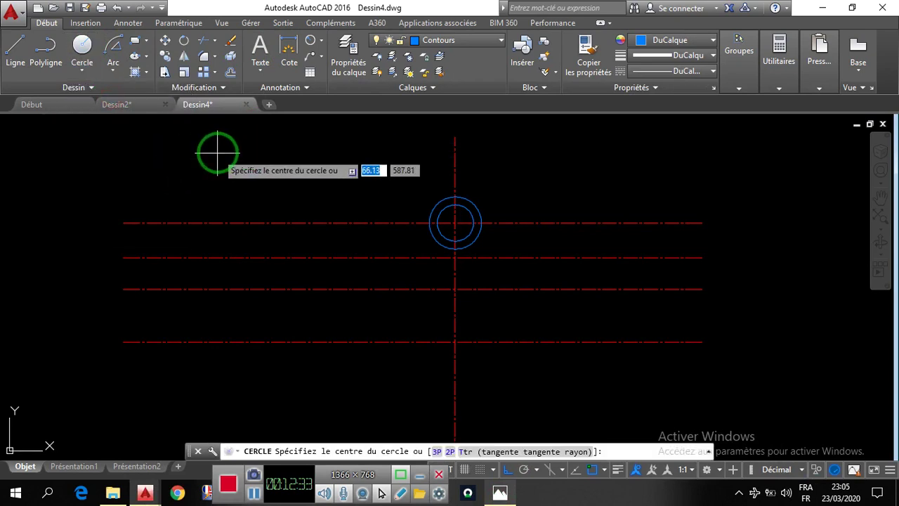
scroll(463, 264, "up", 5)
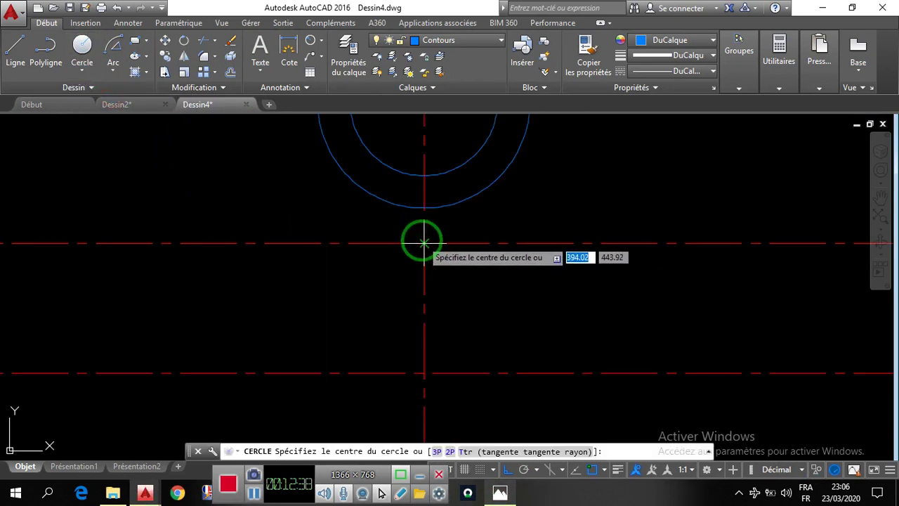
left_click(603, 473)
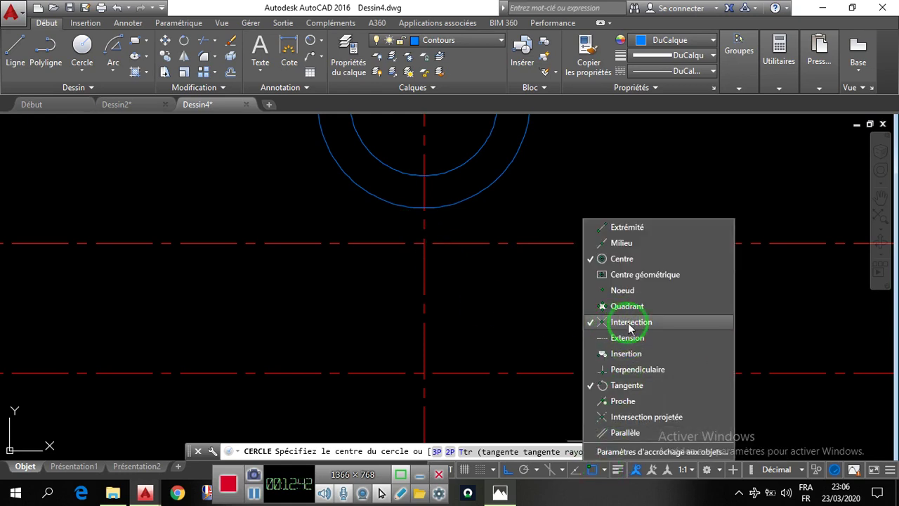
left_click(606, 323)
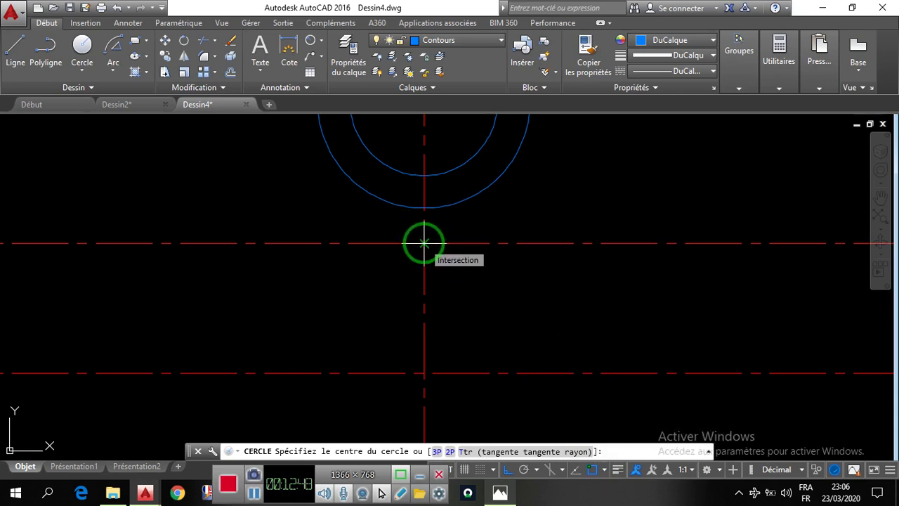
left_click(425, 243)
type("9")
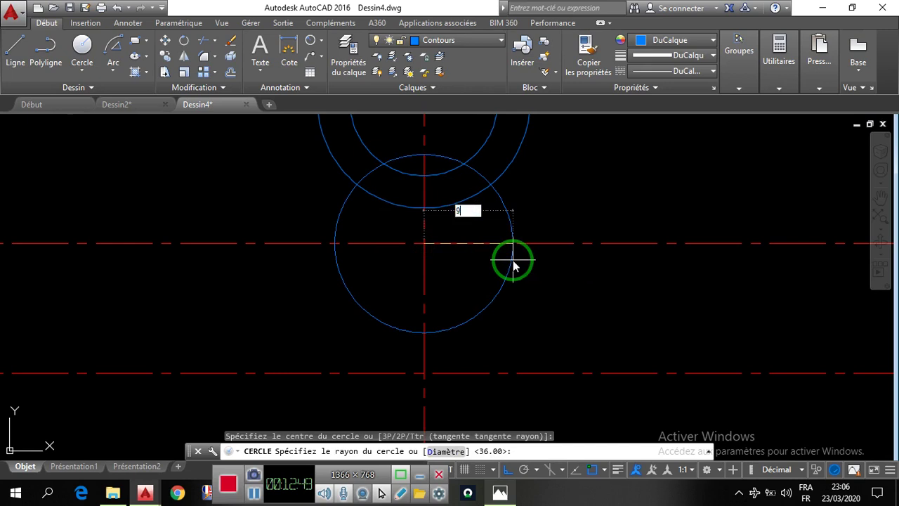
key("Return")
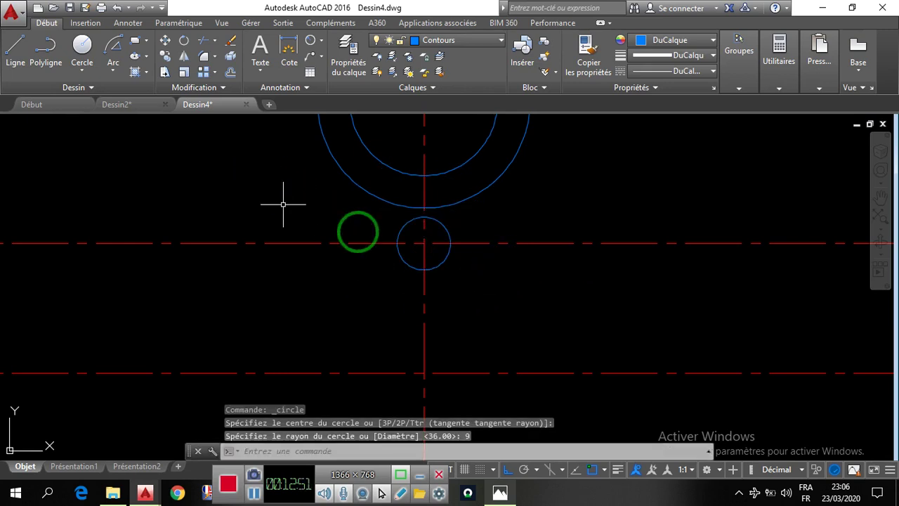
Draw a circle of radius 20 mm centred where the vertical axis crosses the third horizontal centre line
key("Return")
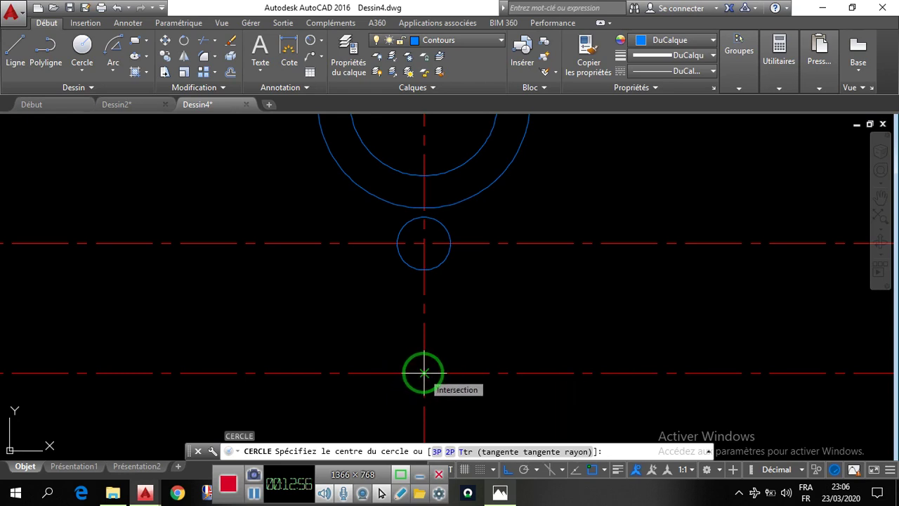
left_click(424, 372)
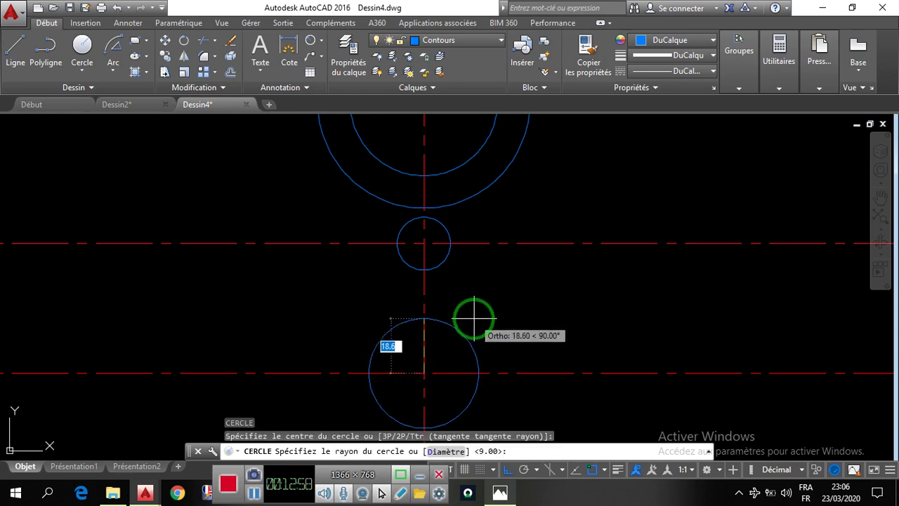
type("20")
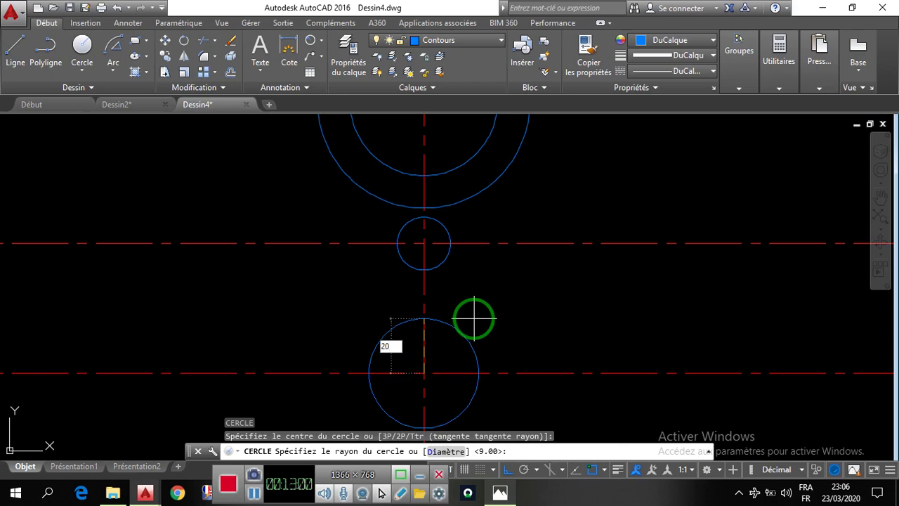
key("Return")
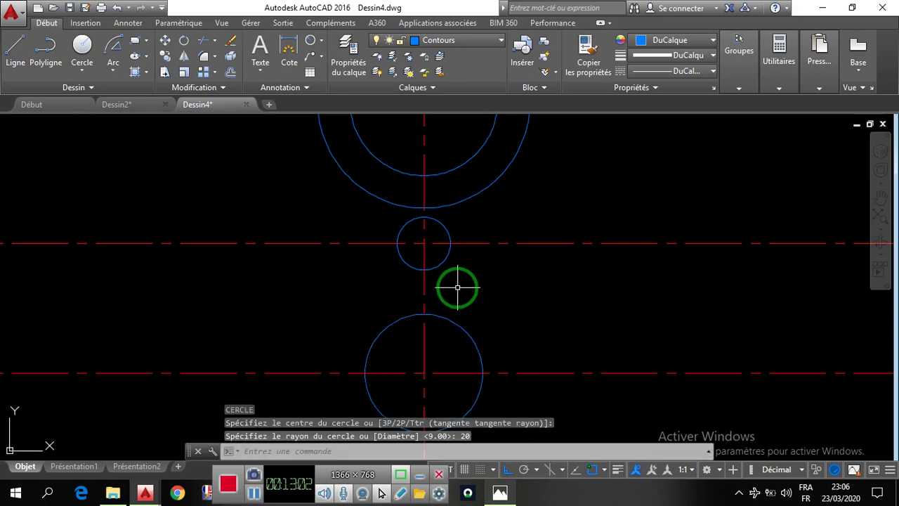
Check the slot in Photos, return to AutoCAD and copy the 9 mm radius circle to the centre of the 20 mm radius circle
left_click(500, 492)
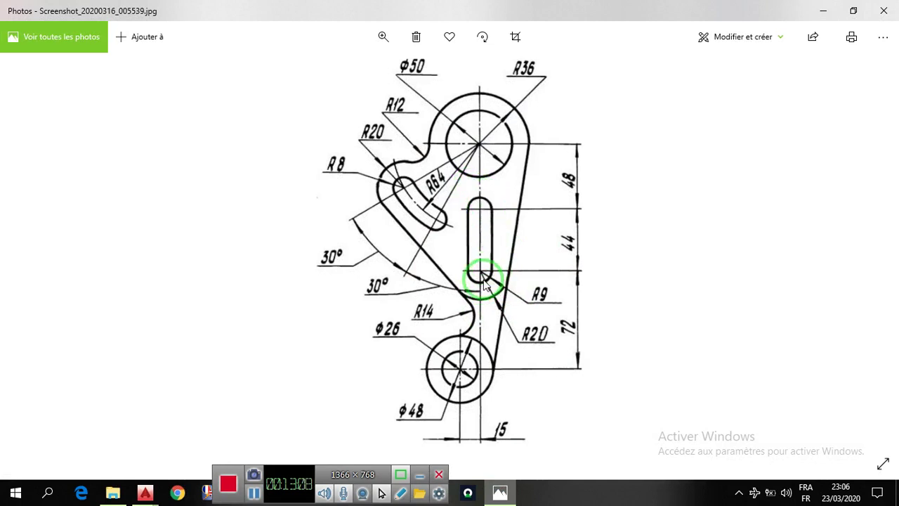
left_click(499, 493)
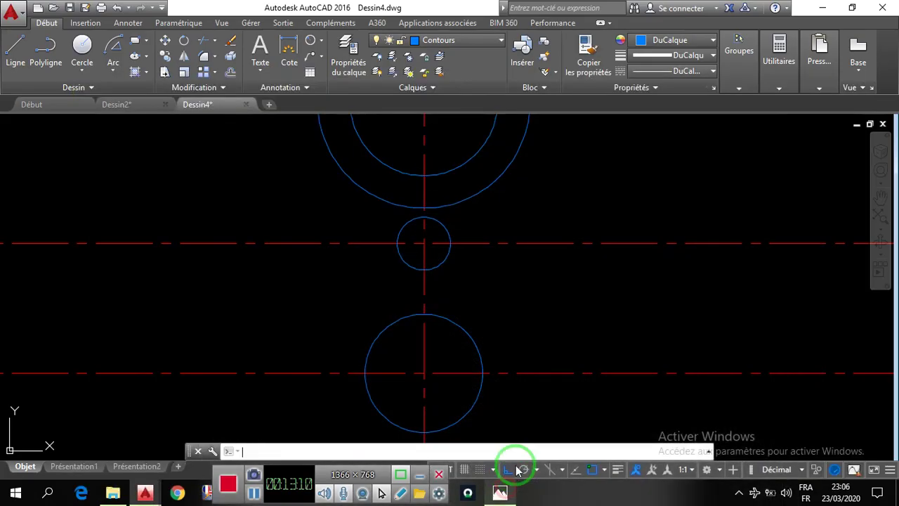
left_click(450, 280)
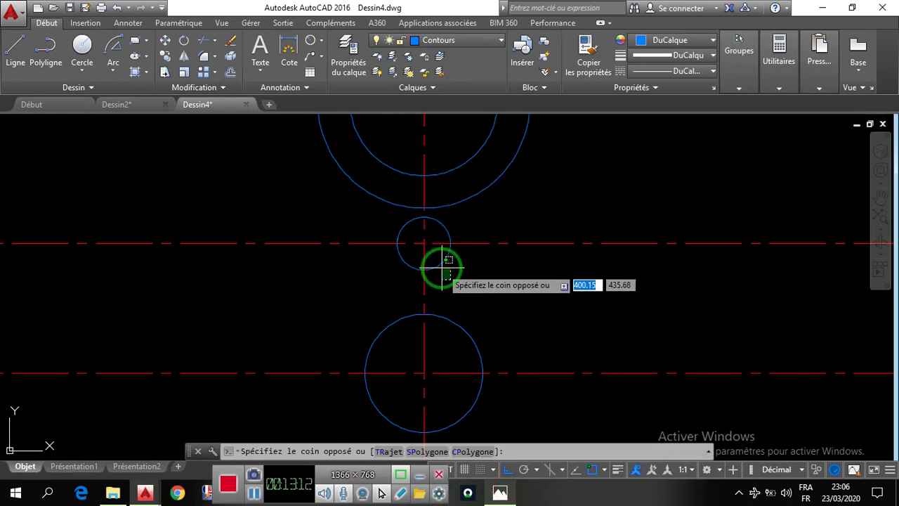
left_click(438, 258)
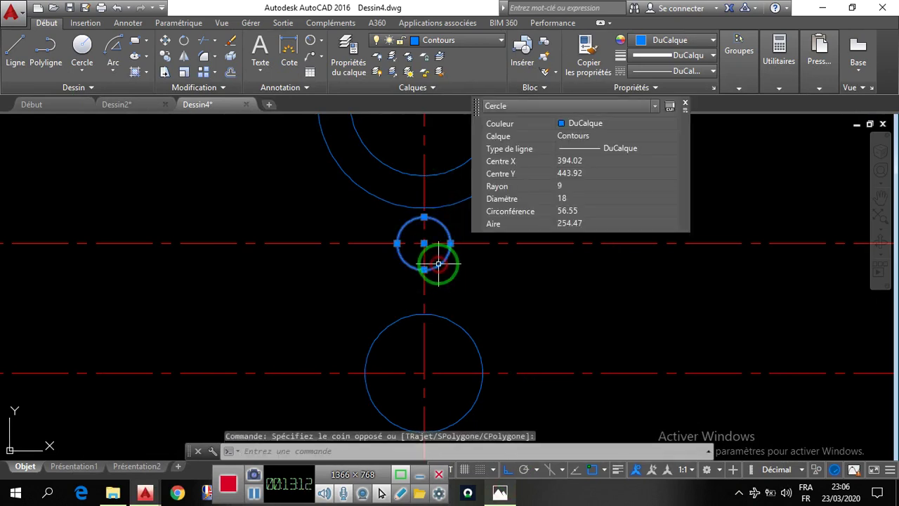
left_click(166, 59)
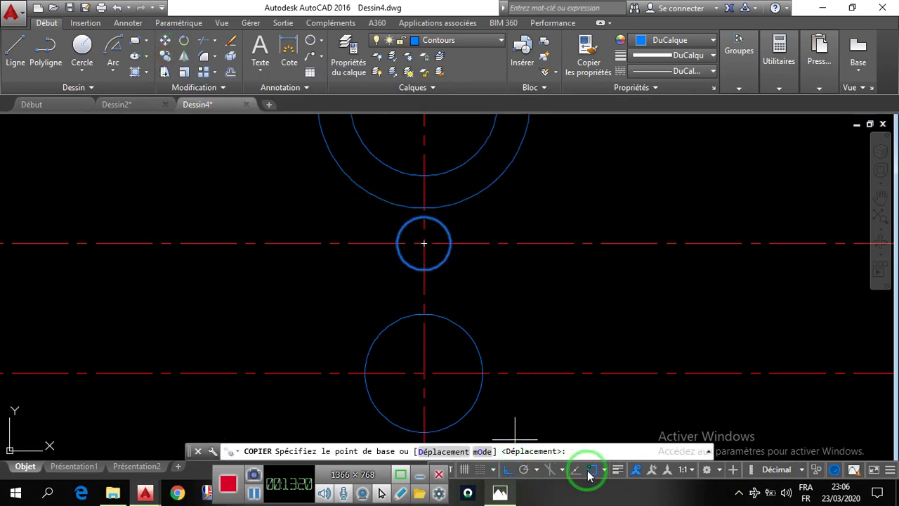
left_click(603, 469)
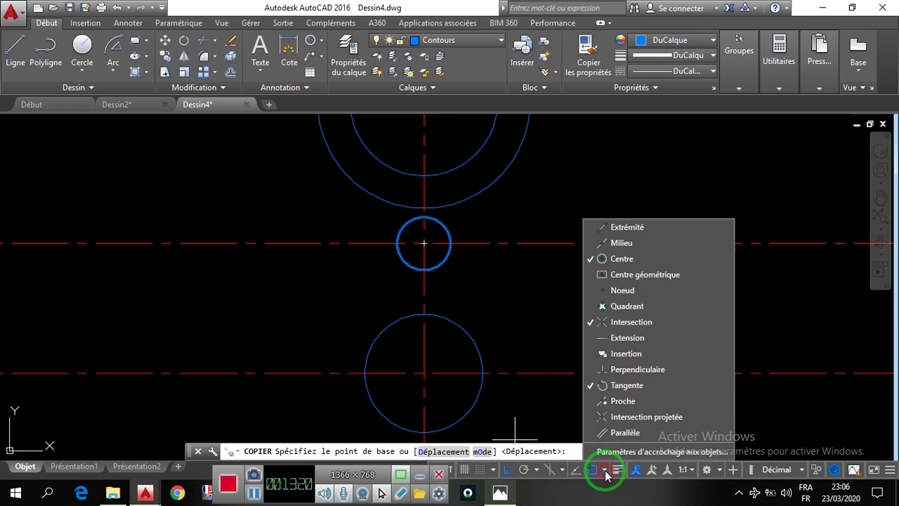
left_click(618, 260)
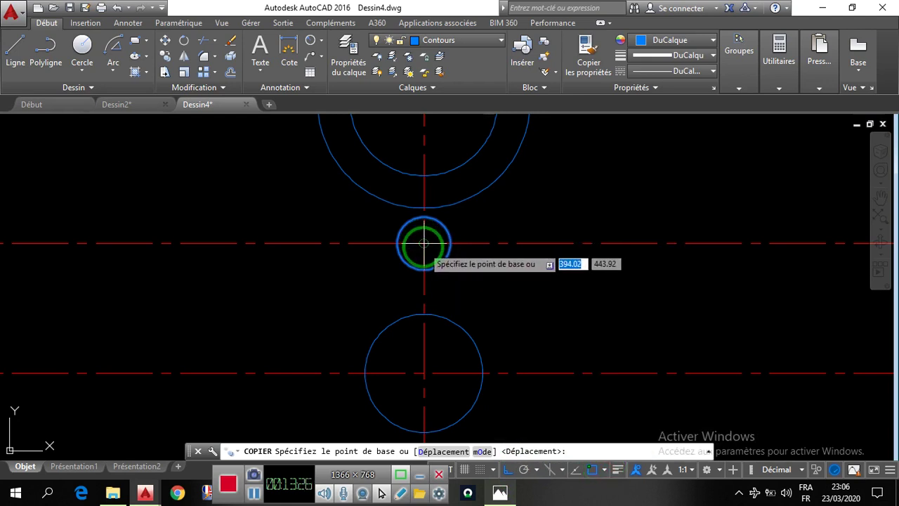
left_click(424, 243)
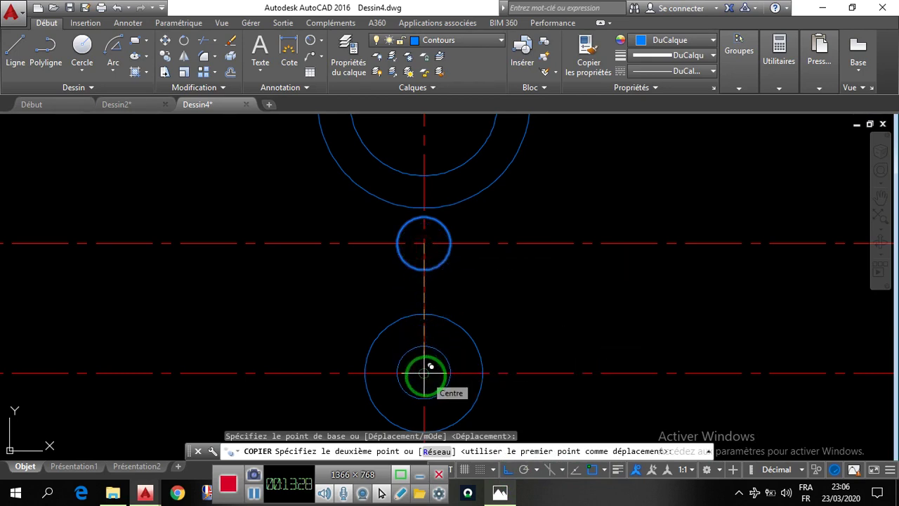
left_click(425, 376)
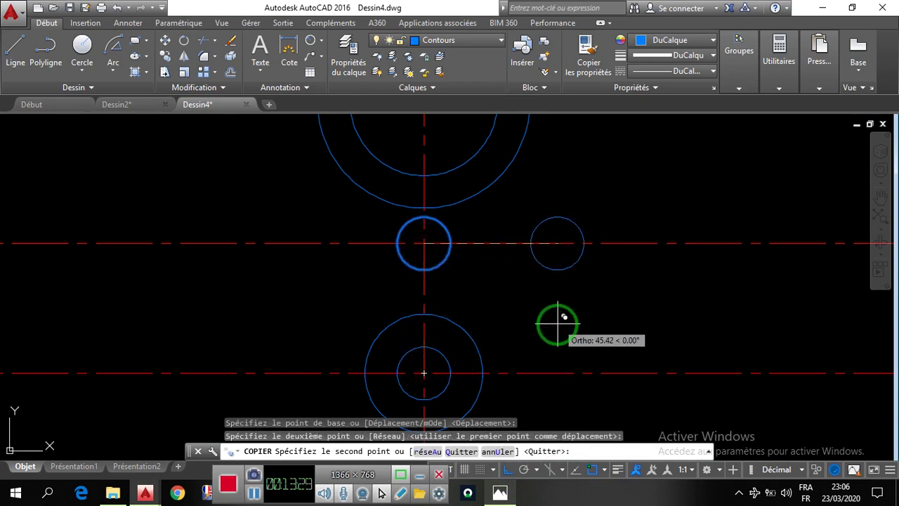
key("Escape")
scroll(430, 232, "down", 2)
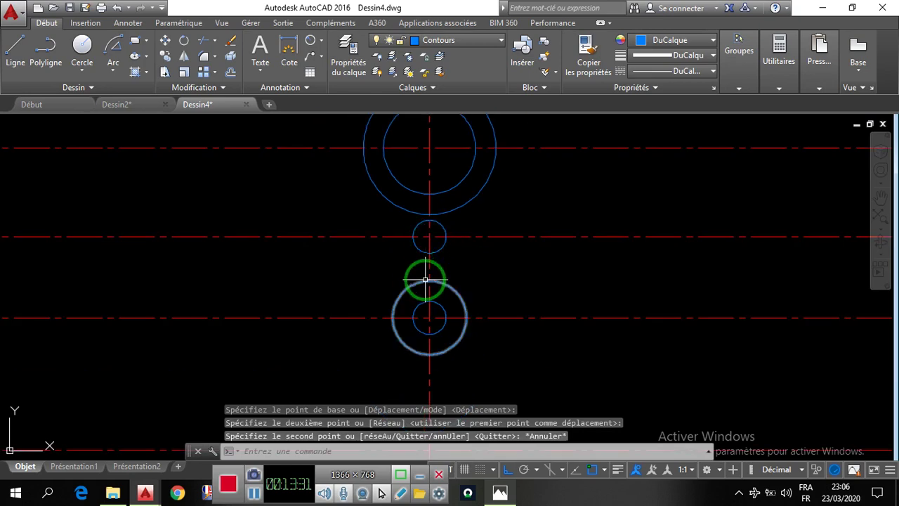
Turn off the Intersection and Centre snaps and draw the slot's right side as a line tangent to both 9 mm radius circles
left_click(500, 494)
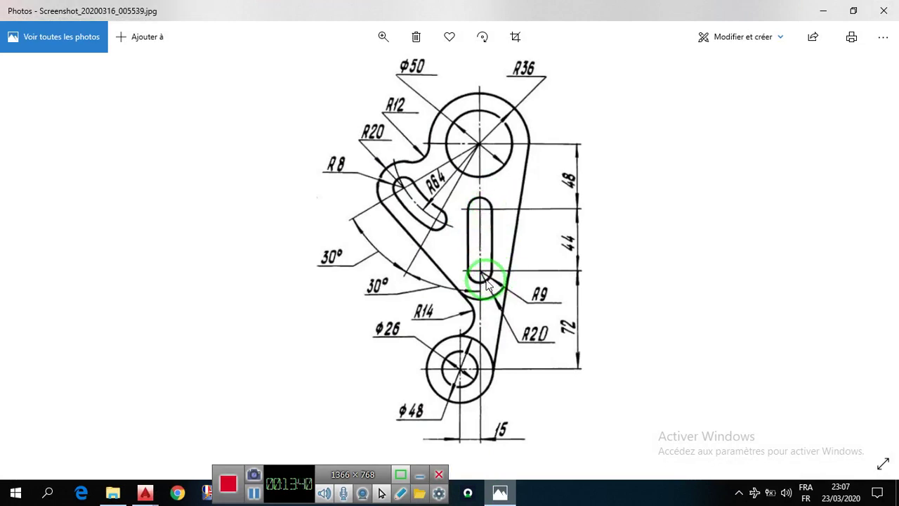
left_click(500, 494)
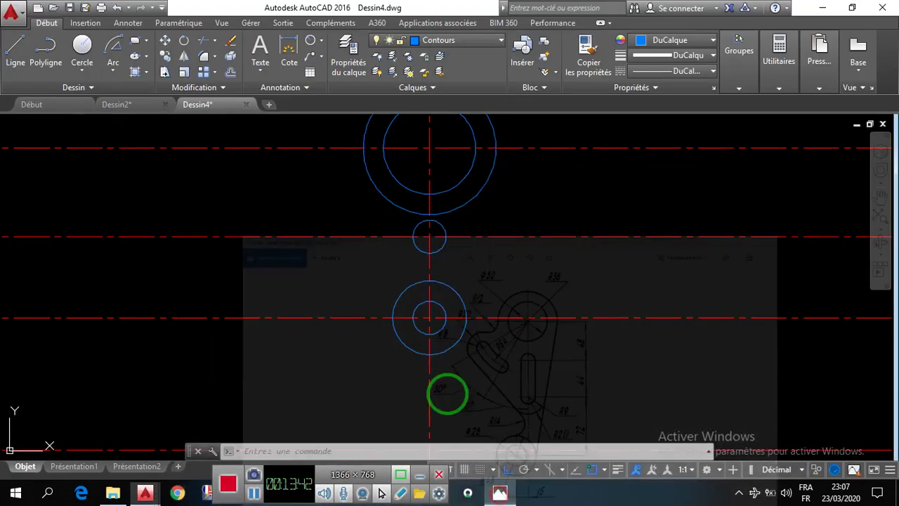
left_click(15, 53)
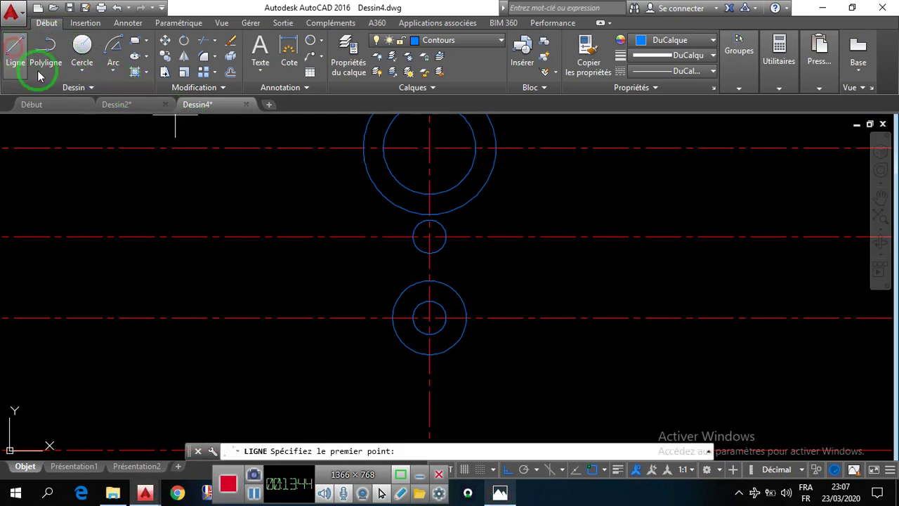
left_click(605, 470)
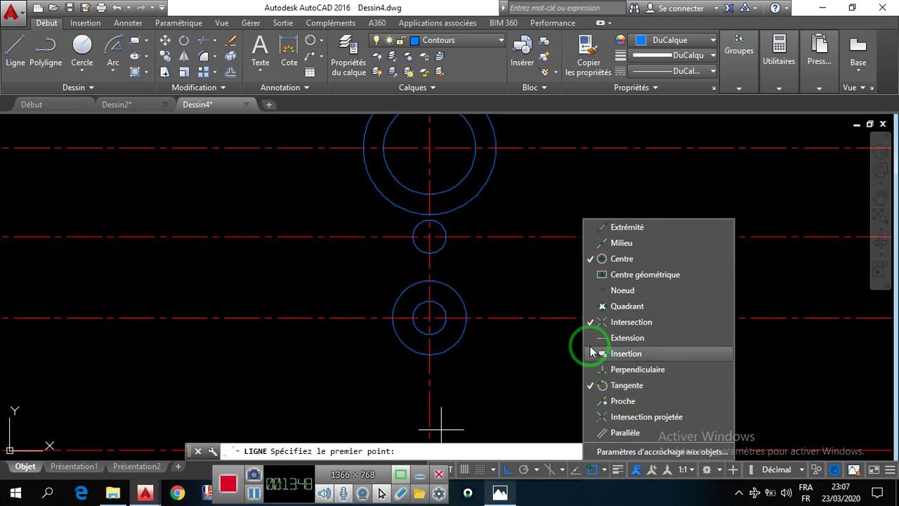
left_click(590, 322)
left_click(590, 263)
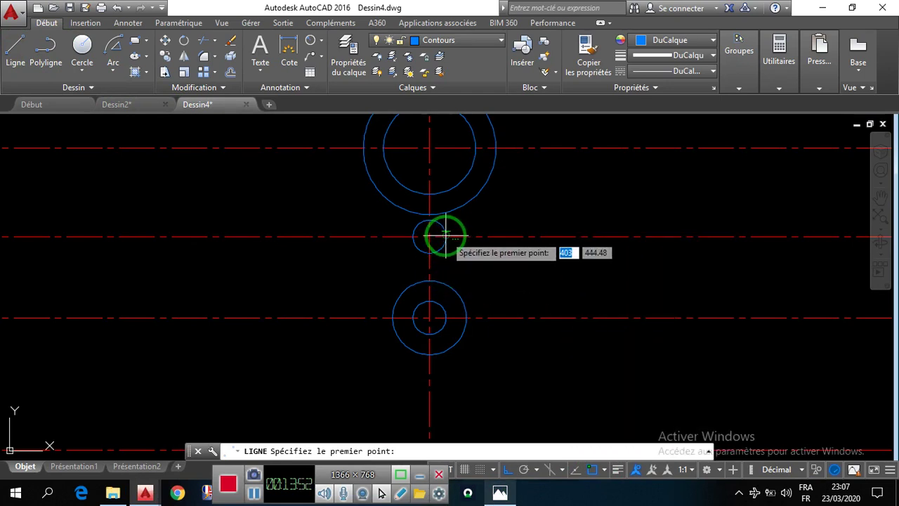
left_click(446, 236)
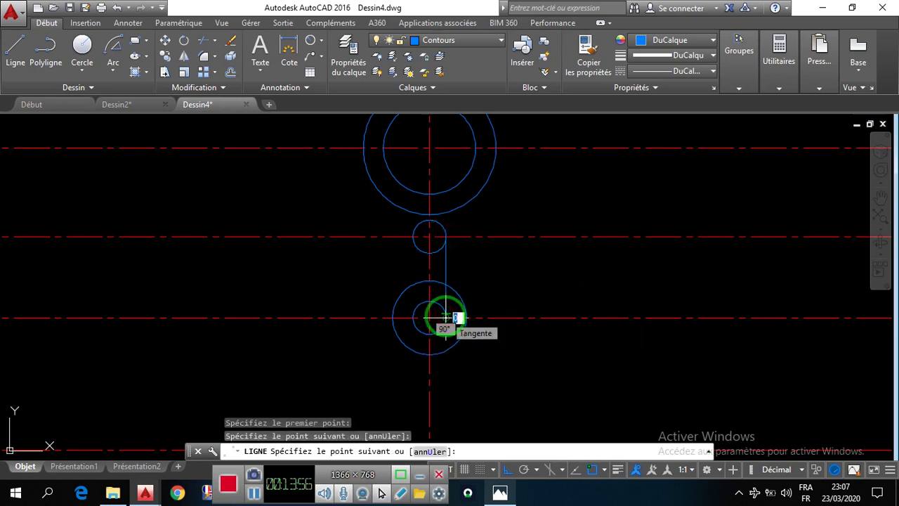
left_click(446, 318)
key("Return")
Draw the slot's left side as a line tangent to both 9 mm radius circles
key("Return")
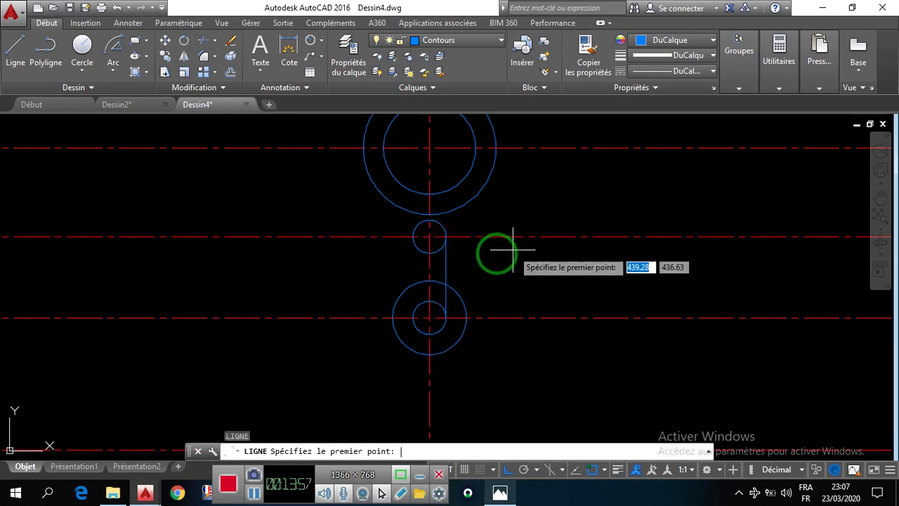
left_click(413, 234)
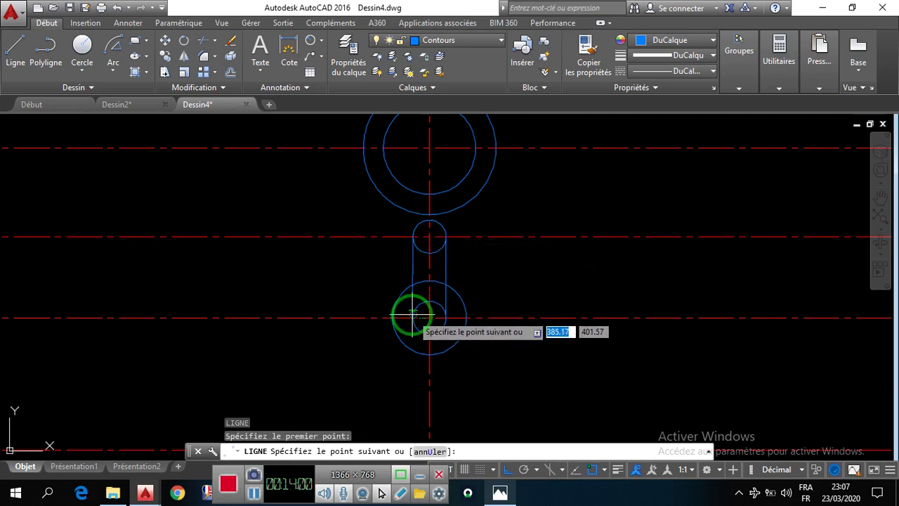
left_click(412, 315)
key("Return")
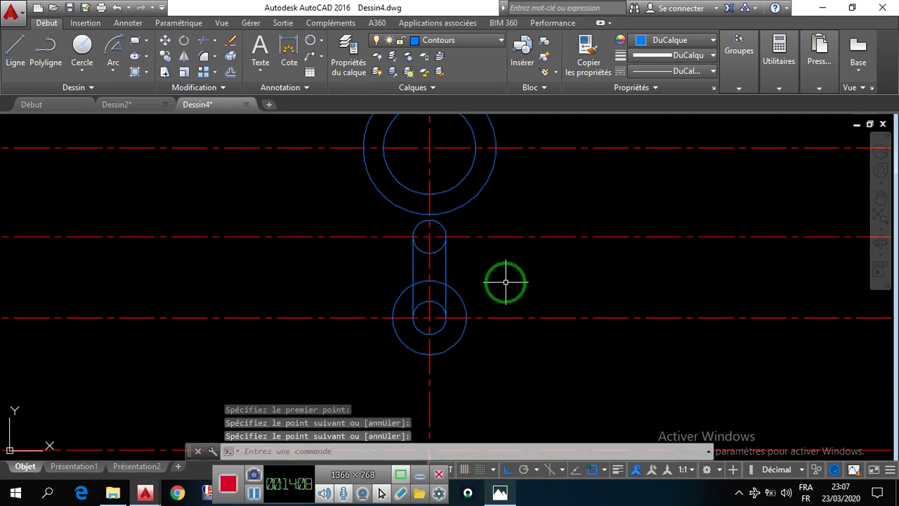
Trim away the lower half of the slot's upper circle between the two side lines, using all objects as cutting edges
left_click(214, 40)
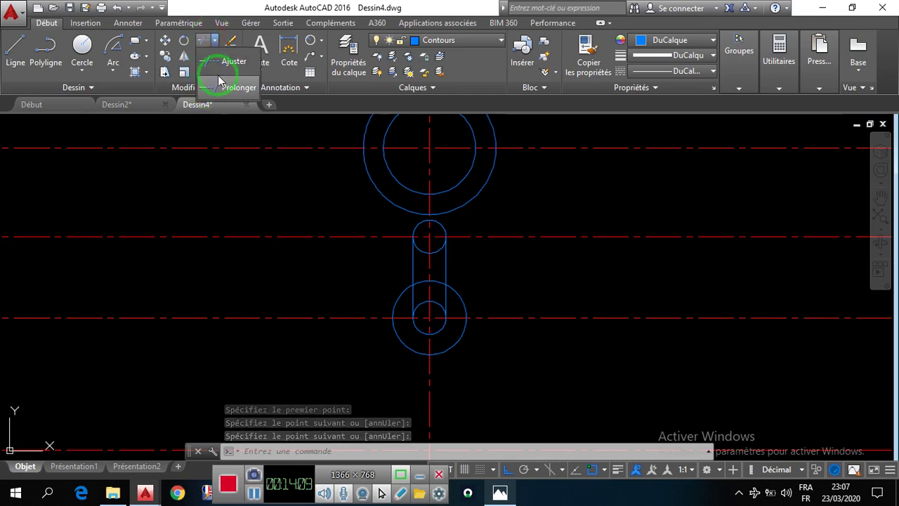
left_click(214, 64)
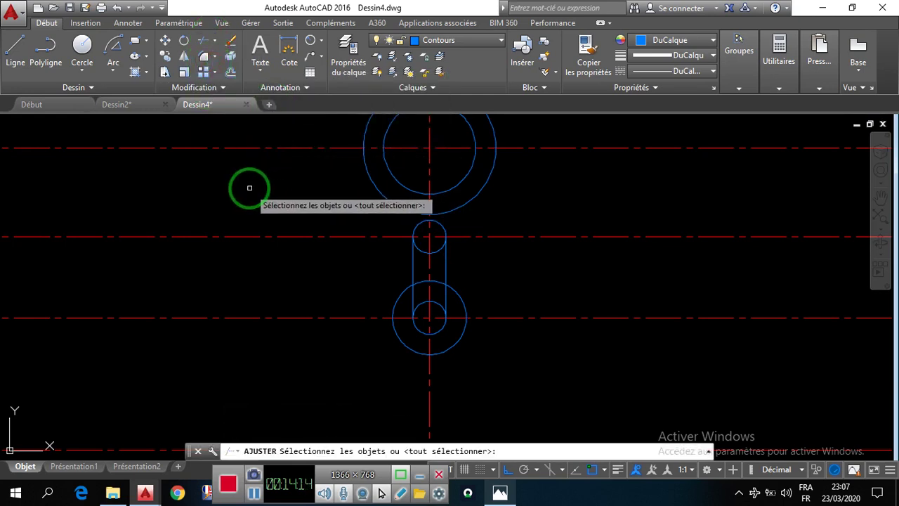
key("Return")
scroll(428, 249, "up", 5)
left_click(444, 271)
left_click(432, 235)
left_click(389, 279)
left_click(377, 235)
Trim the upper half of the slot's lower circle and the part of the 20 mm radius circle crossing the slot
scroll(416, 220, "down", 5)
scroll(420, 303, "up", 6)
left_click(409, 302)
left_click(344, 360)
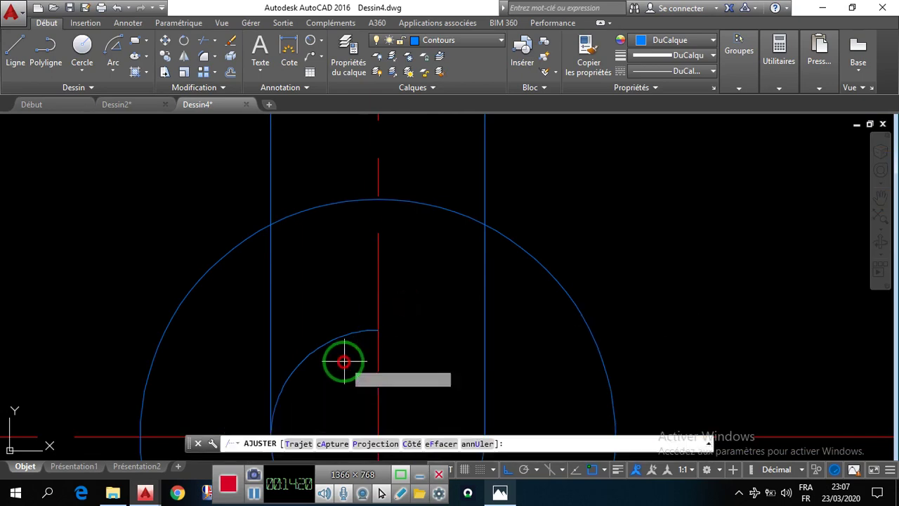
left_click(431, 251)
left_click(425, 158)
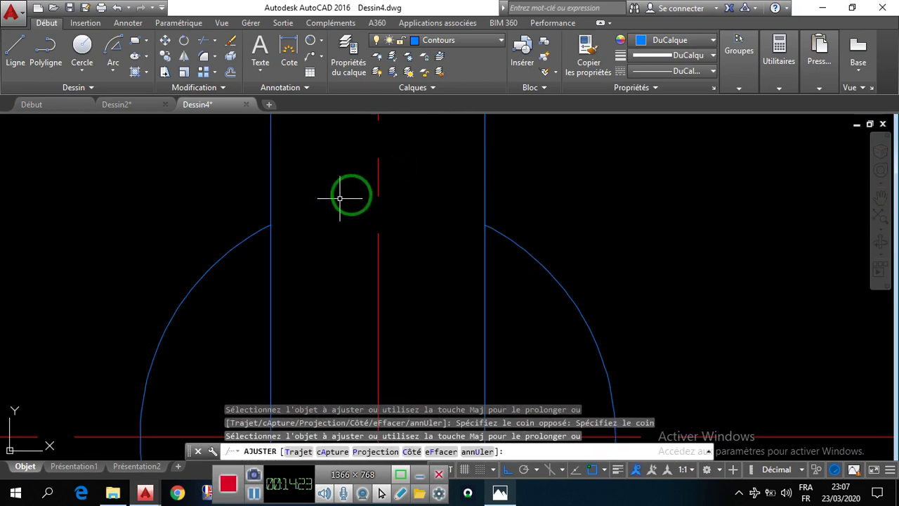
key("Escape")
scroll(347, 195, "down", 8)
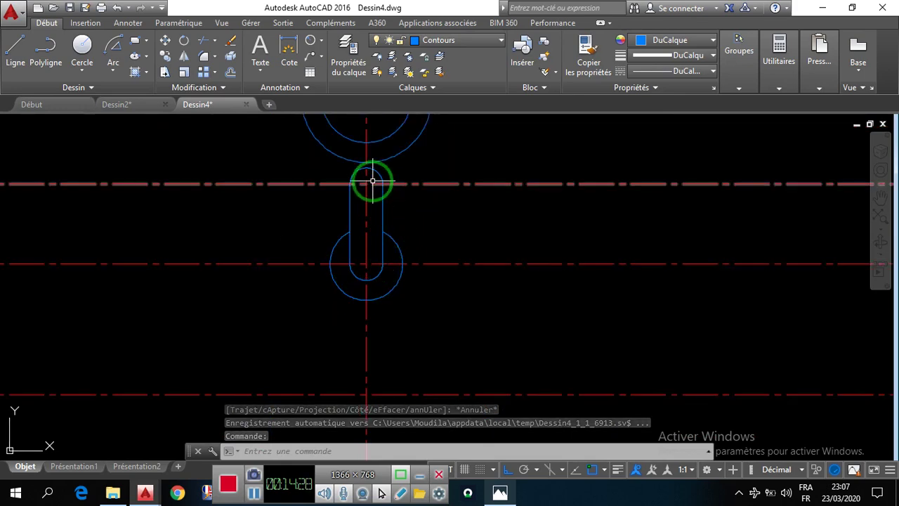
Check the lower boss position in Photos, return to AutoCAD and offset the vertical axis 15 mm to the left
left_click(500, 495)
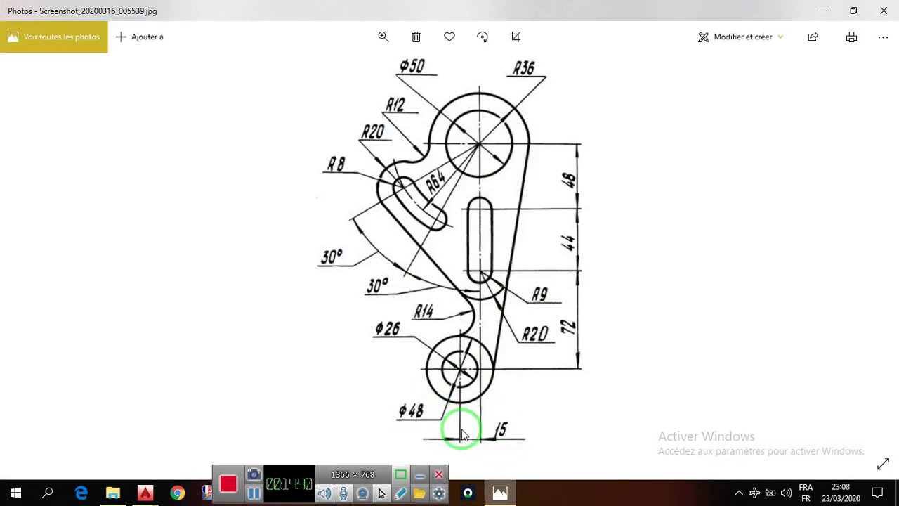
left_click(502, 493)
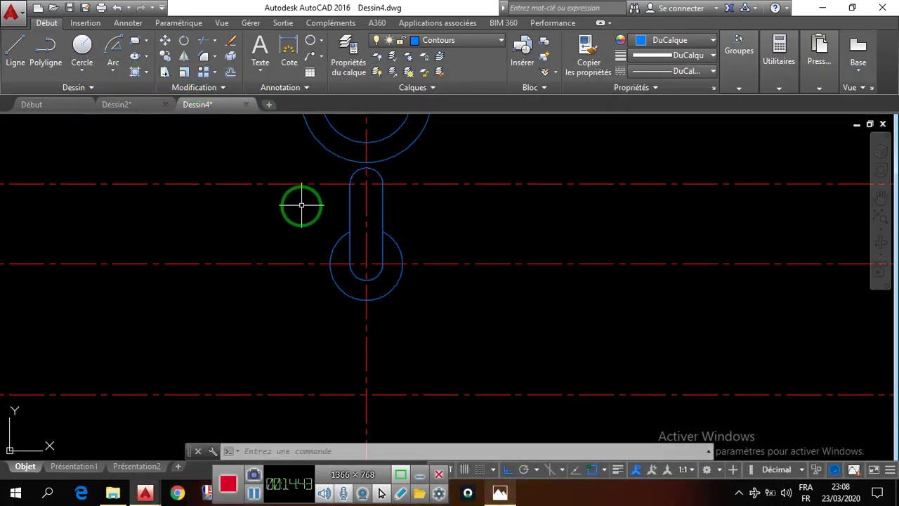
type("dec")
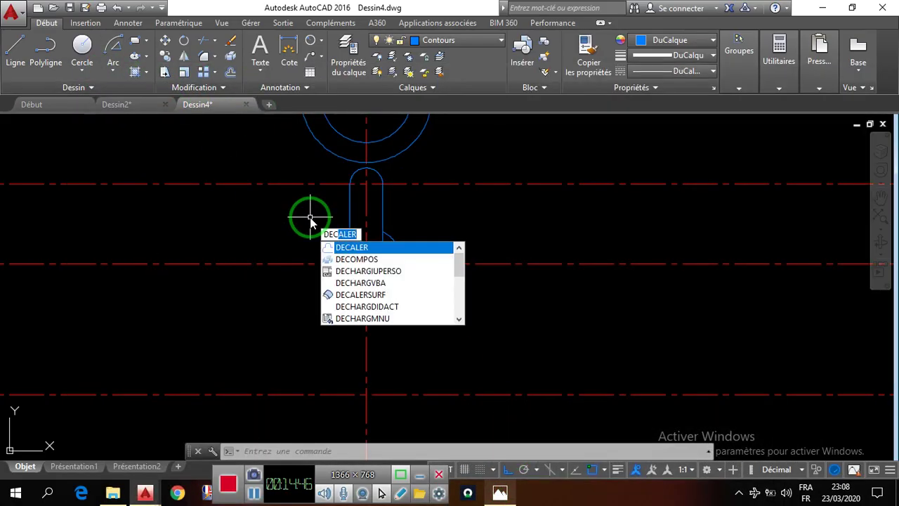
key("Return")
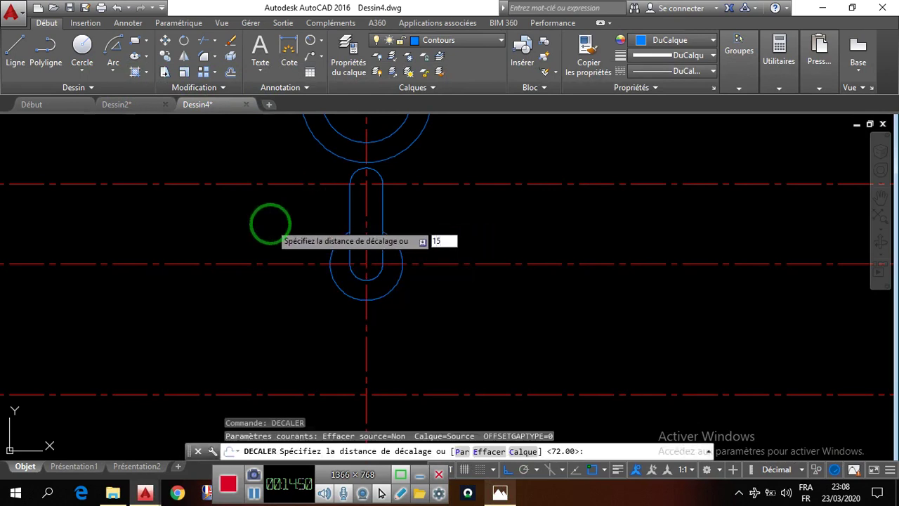
key("Return")
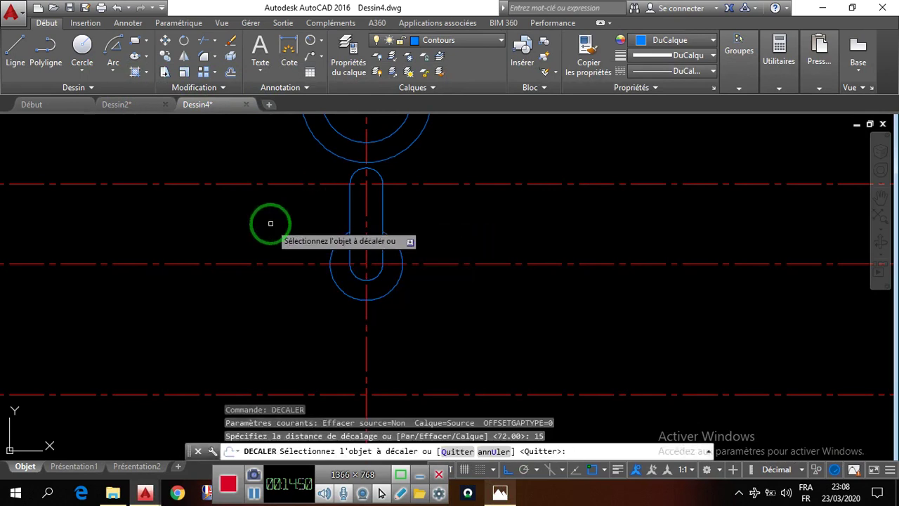
left_click(366, 344)
left_click(328, 343)
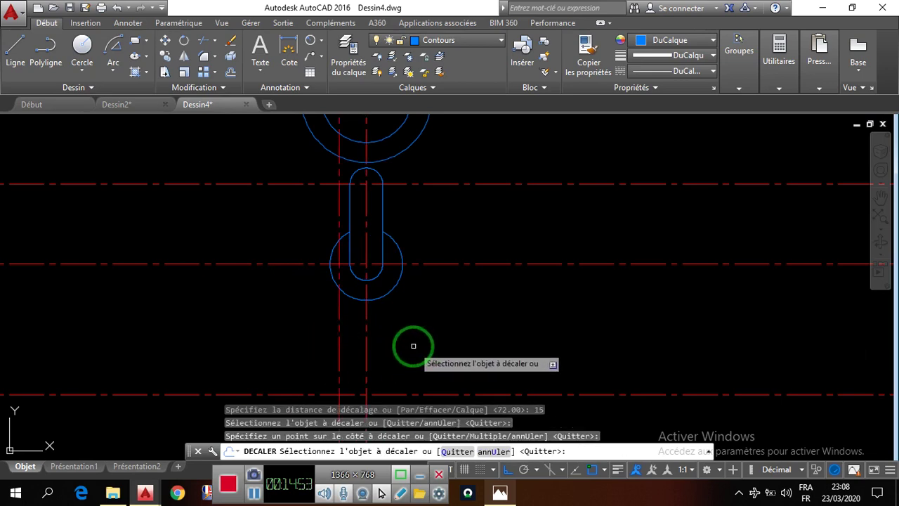
key("Escape")
Check the lower boss in Photos and, in AutoCAD, draw a 26 mm diameter circle where the offset vertical axis meets the lowest horizontal axis
scroll(358, 318, "down", 4)
scroll(379, 267, "up", 6)
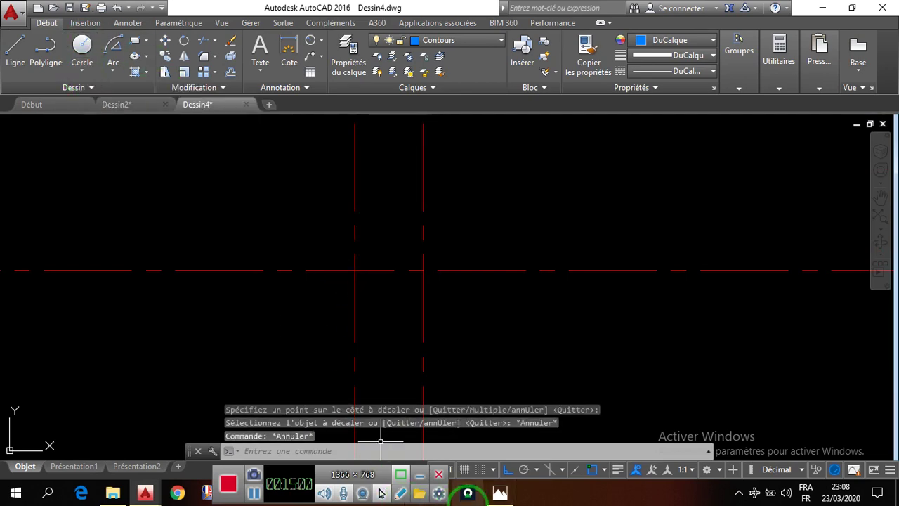
left_click(500, 494)
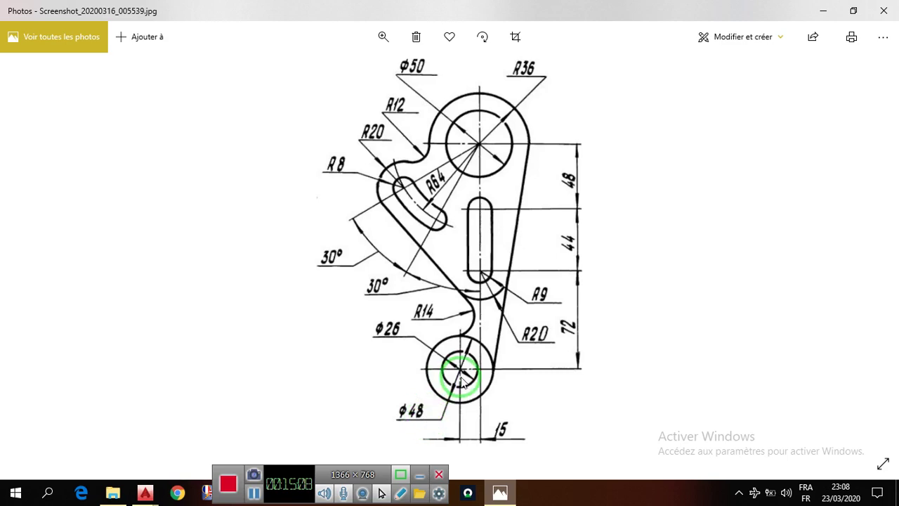
left_click(511, 495)
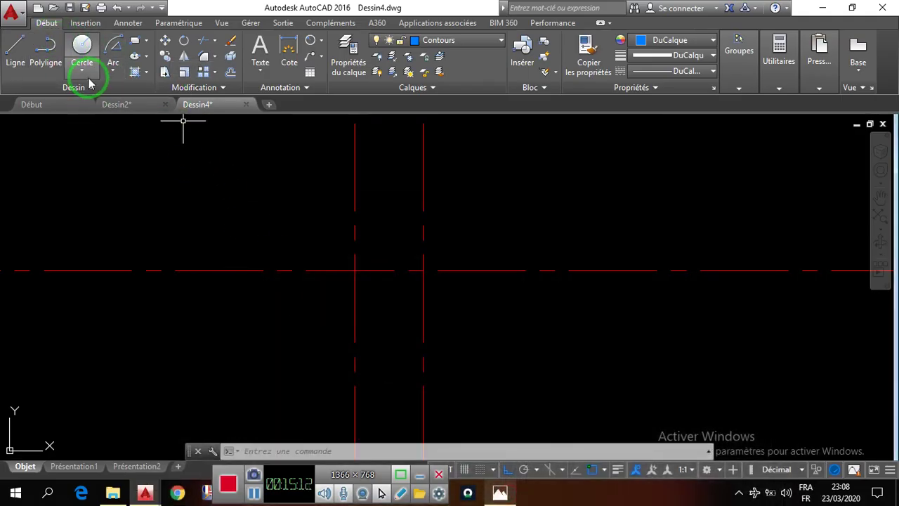
left_click(83, 73)
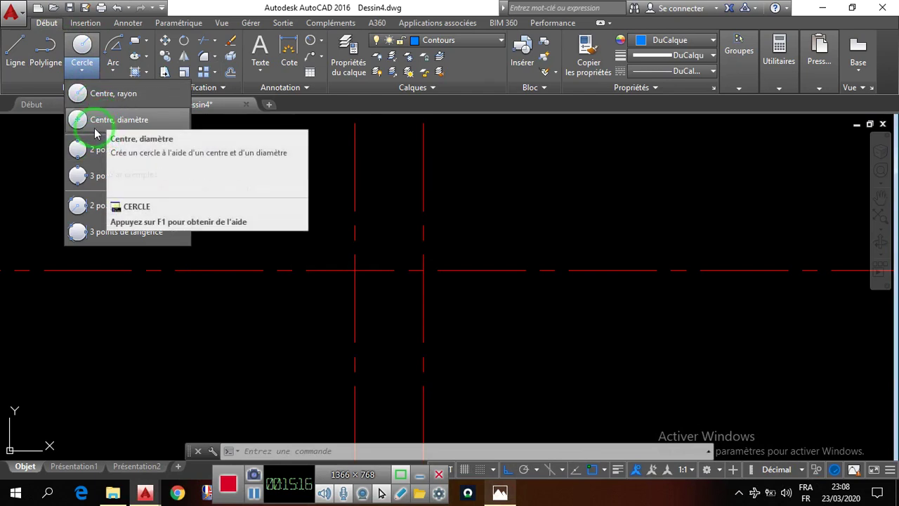
left_click(107, 121)
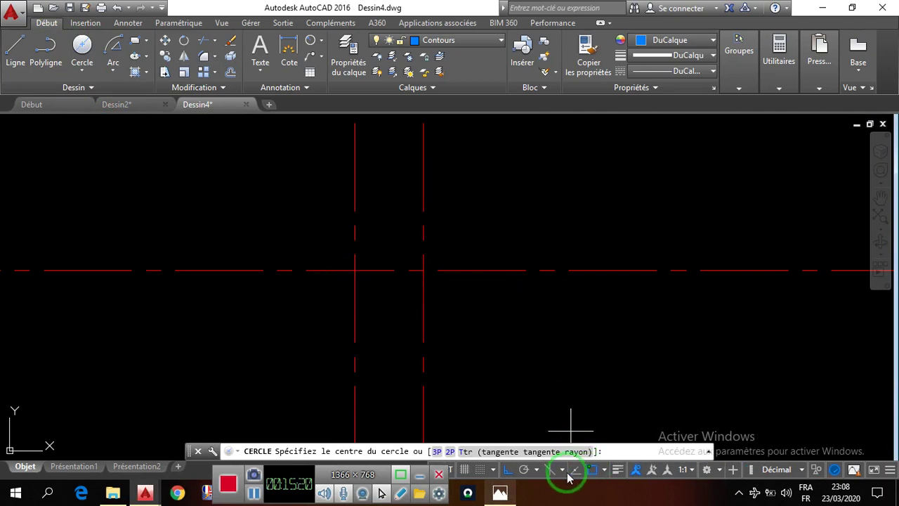
left_click(603, 471)
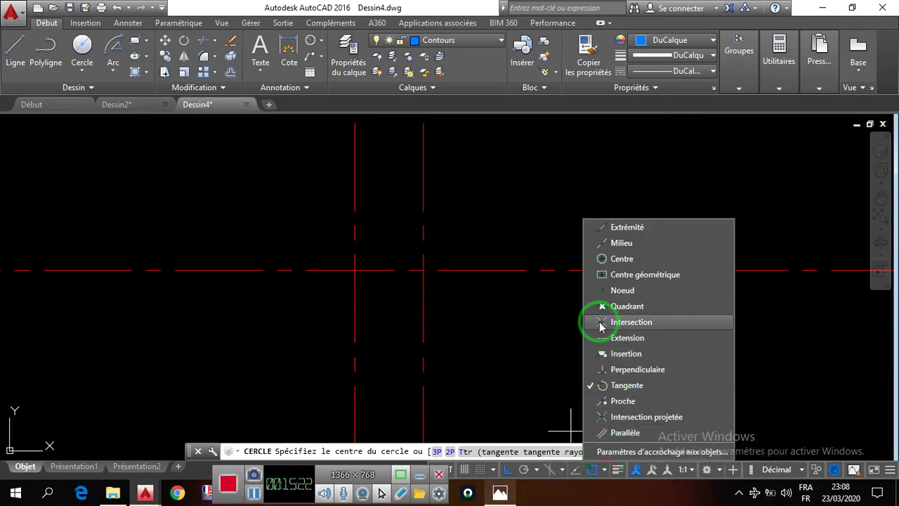
left_click(550, 326)
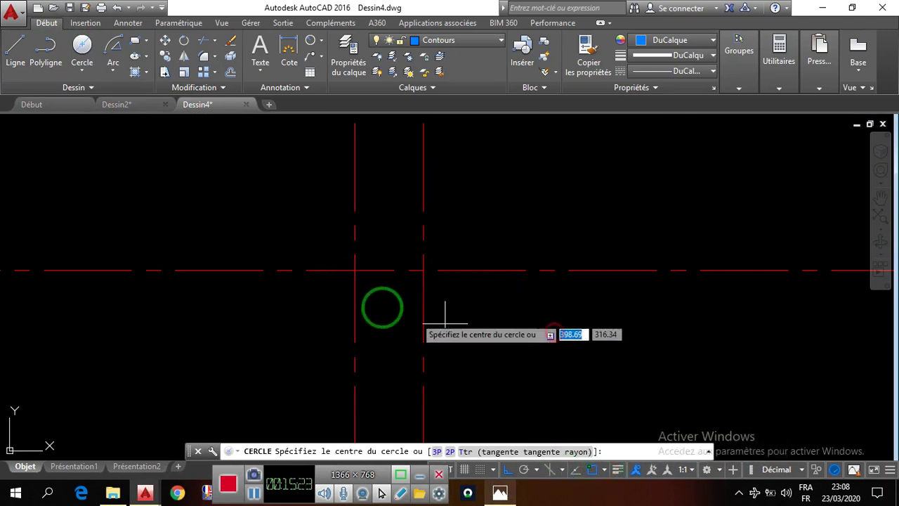
left_click(355, 269)
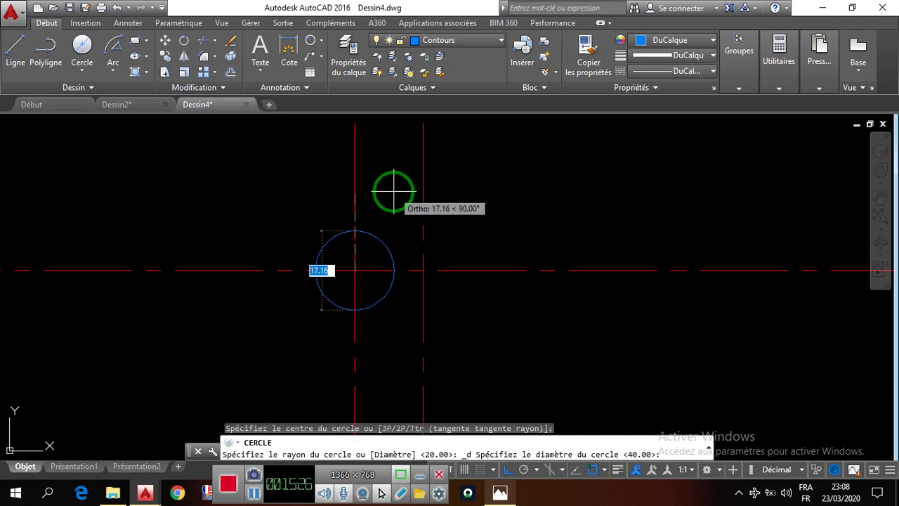
type("26")
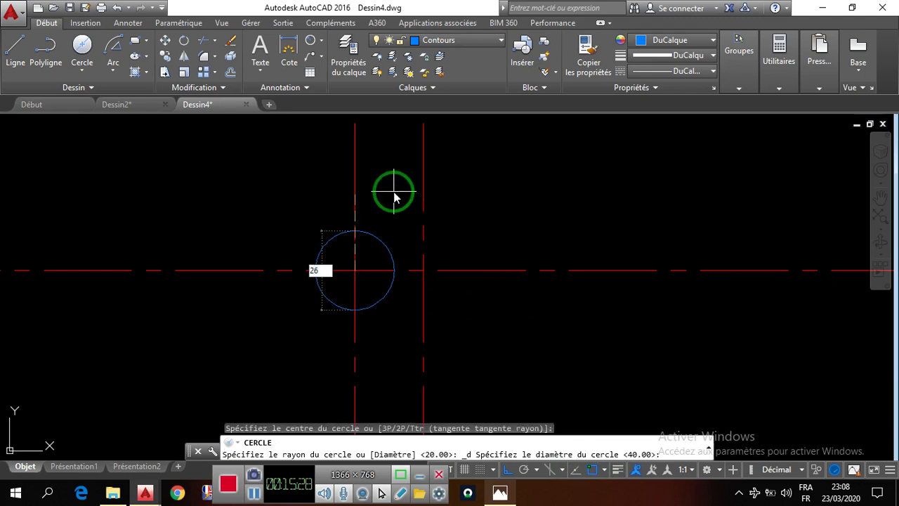
key("Return")
Draw a circle of radius 48 mm concentric with the 26 mm diameter circle
key("Return")
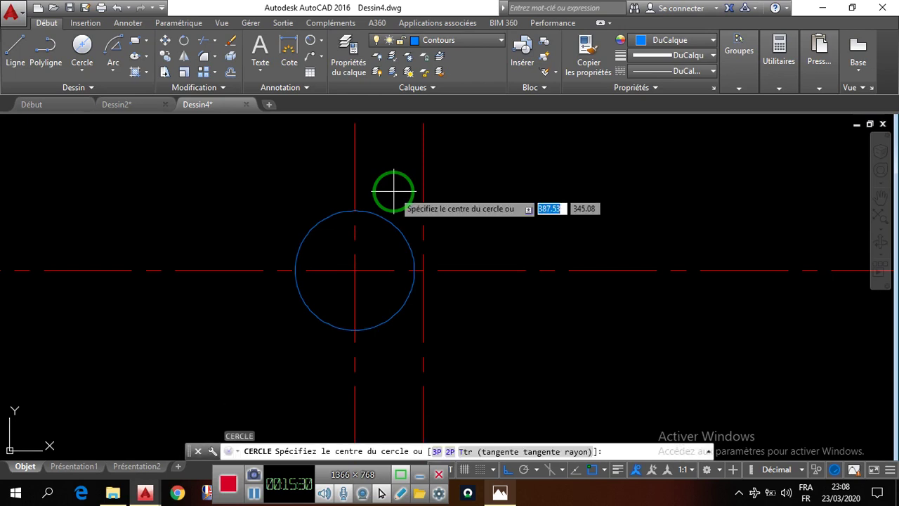
left_click(354, 270)
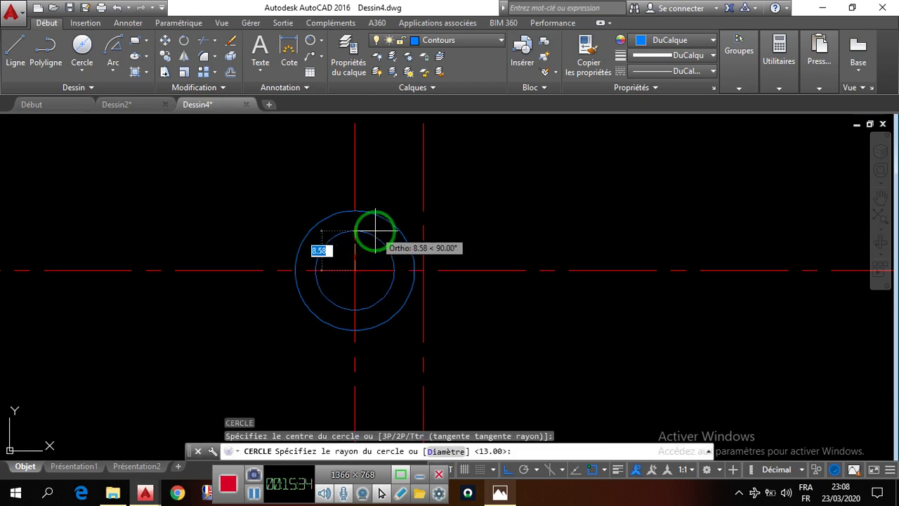
type("48")
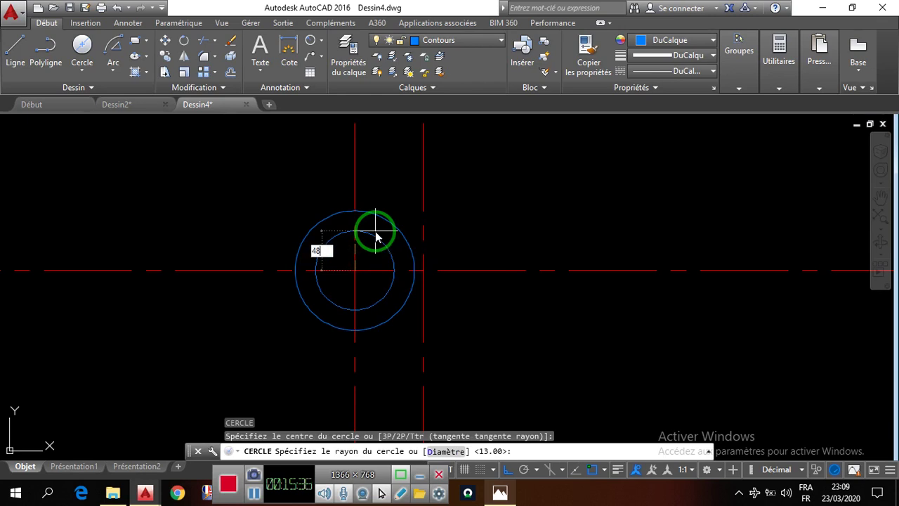
key("Return")
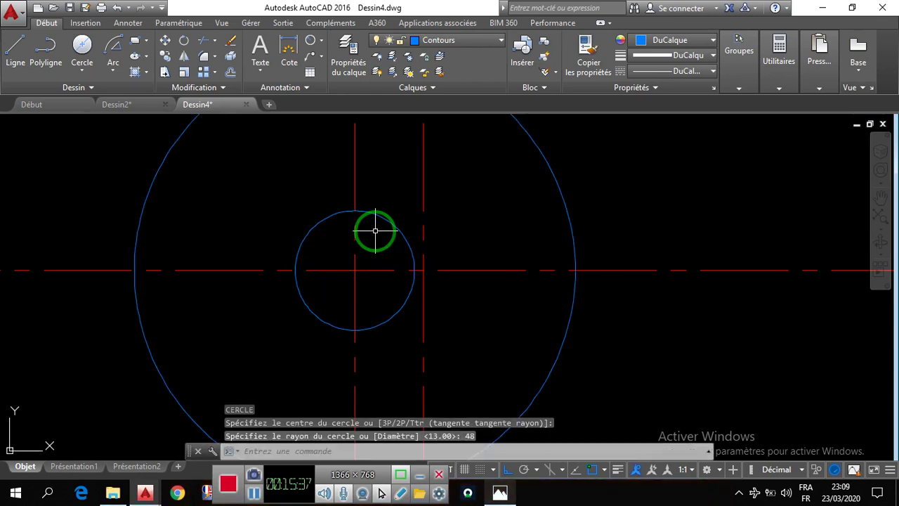
scroll(408, 265, "down", 3)
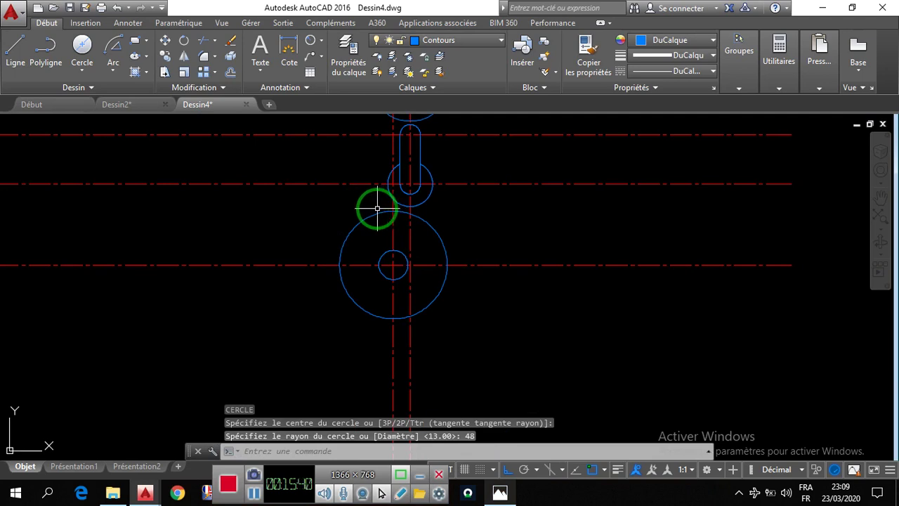
Delete the 48 mm radius circle around the lower boss hole
scroll(388, 231, "up", 2)
left_click(341, 237)
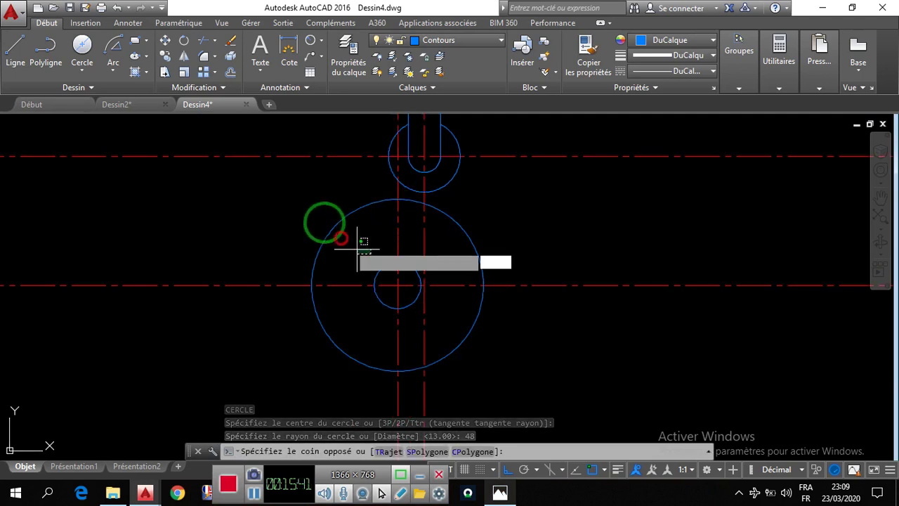
left_click(313, 212)
key("Delete")
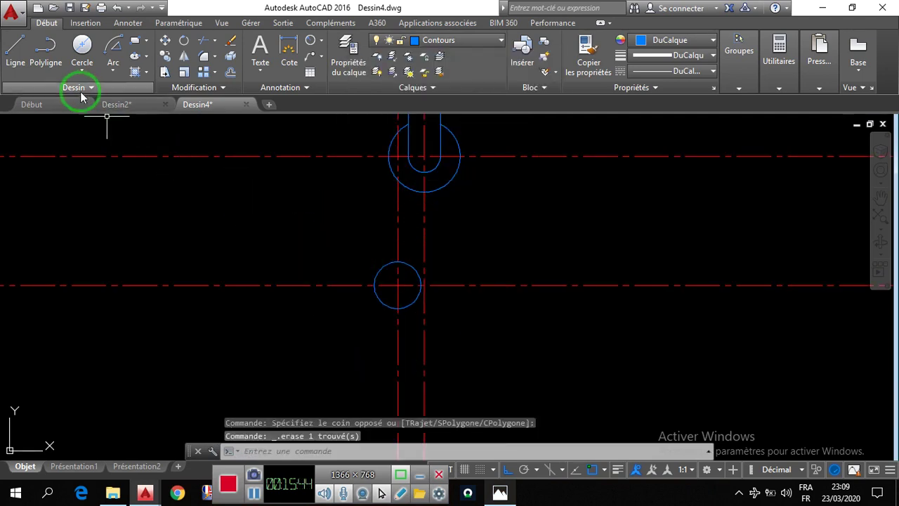
Check the boss size in Photos and, in AutoCAD, draw a 48 mm diameter circle concentric with the 26 mm circle
left_click(502, 494)
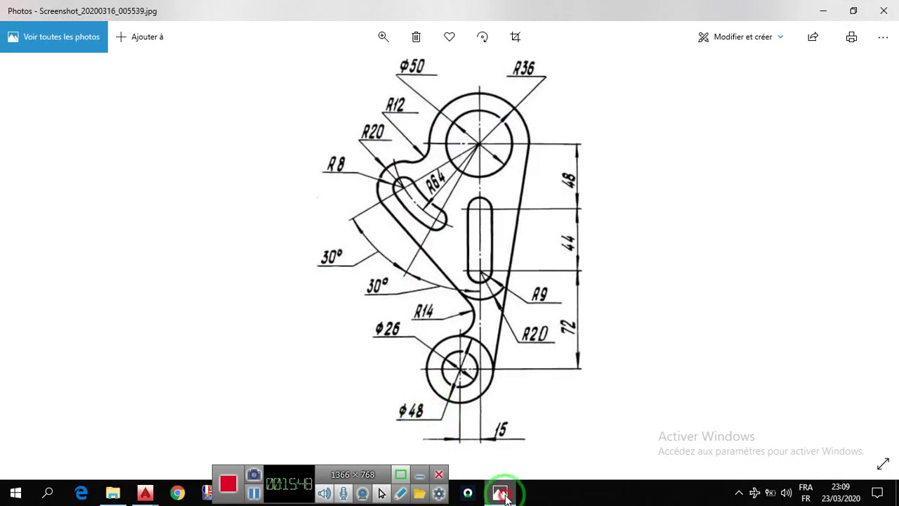
left_click(501, 495)
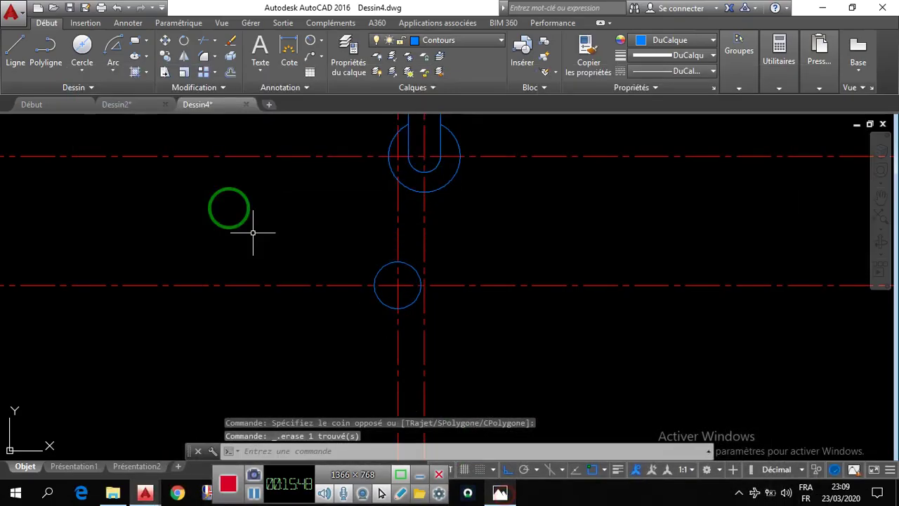
left_click(85, 46)
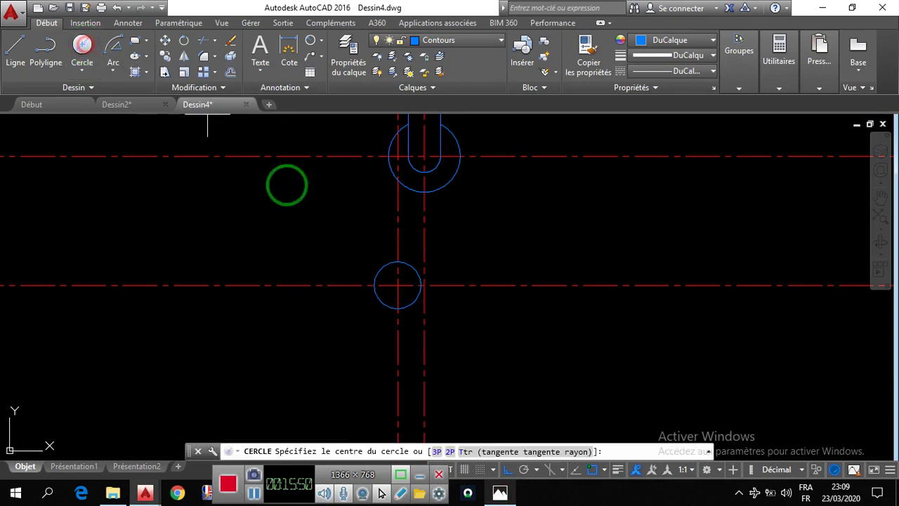
left_click(398, 284)
key("d")
key("Return")
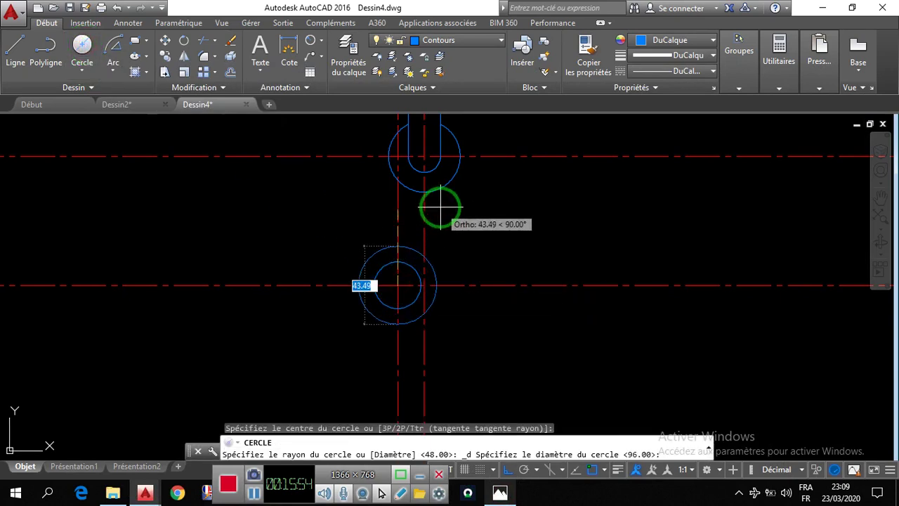
type("48")
key("Return")
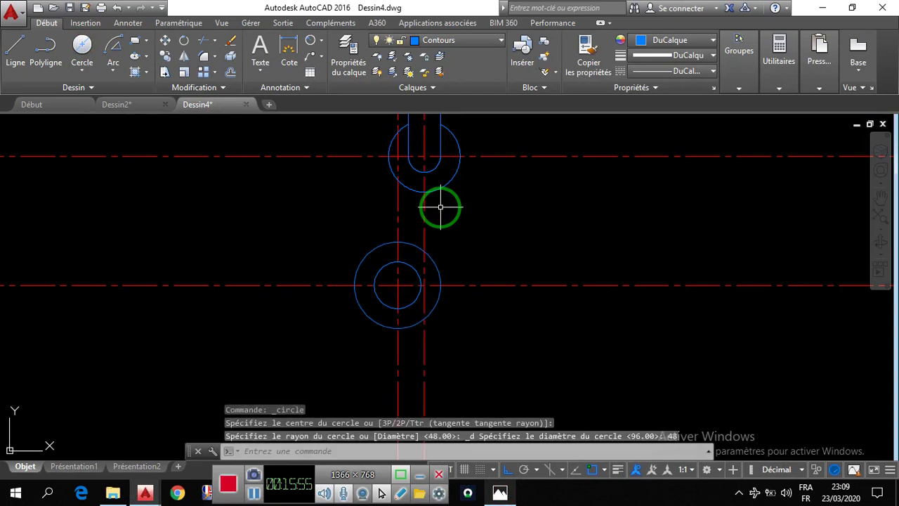
scroll(401, 234, "up", 4)
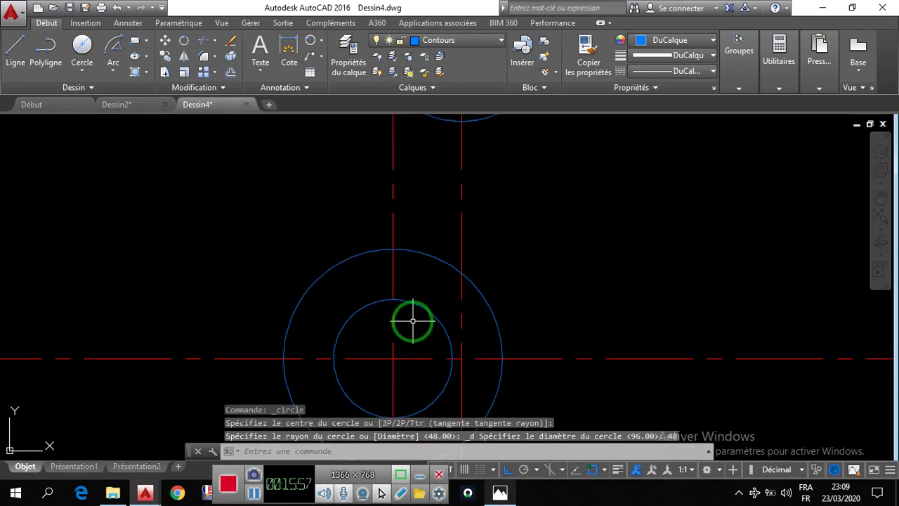
scroll(397, 232, "down", 4)
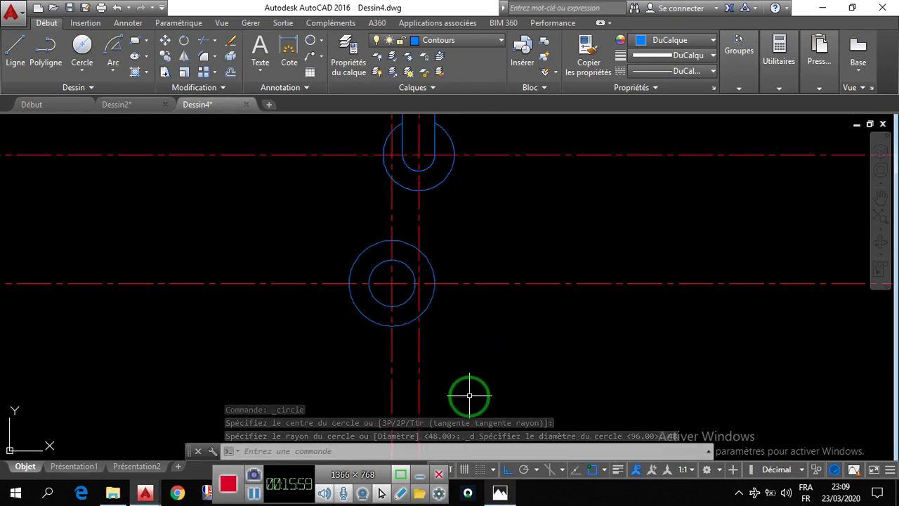
Examine the curved slot's angular dimensions in the reference image in Photos and return to AutoCAD
left_click(499, 491)
left_click(377, 189)
left_click(504, 374)
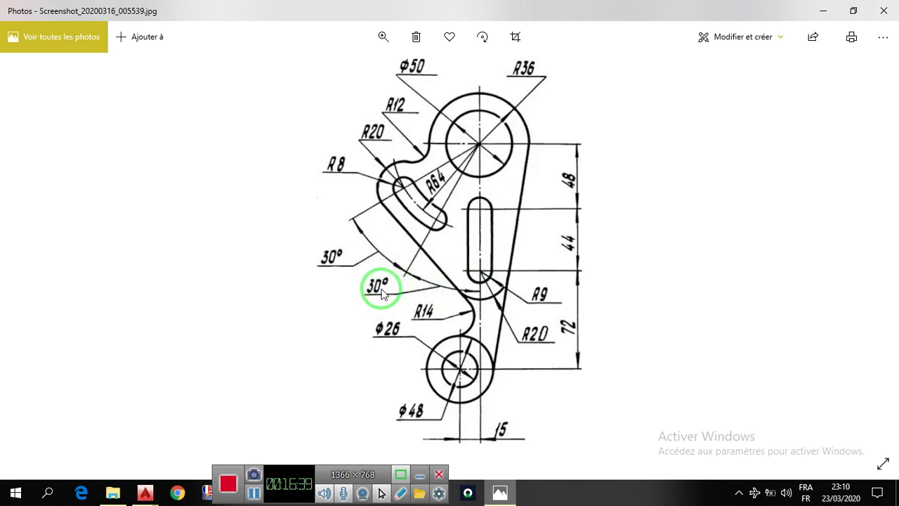
left_click(515, 494)
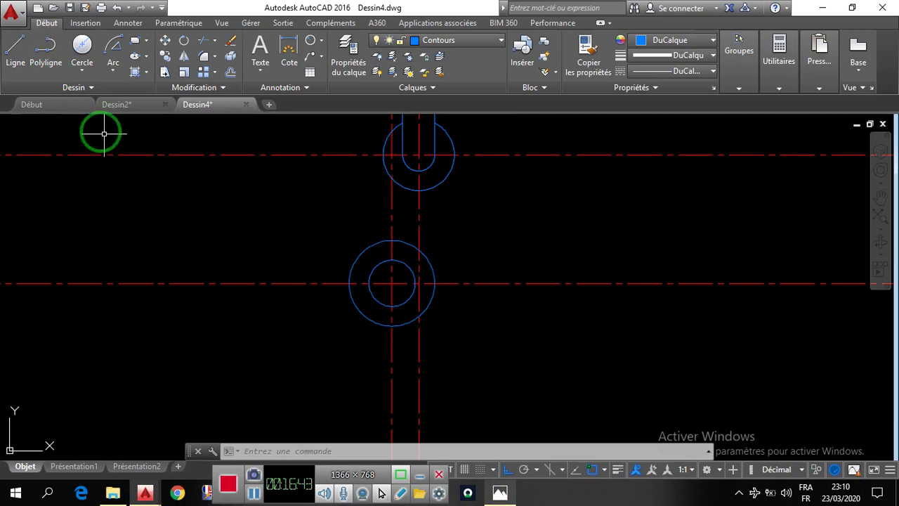
left_click(11, 50)
scroll(422, 150, "up", 4)
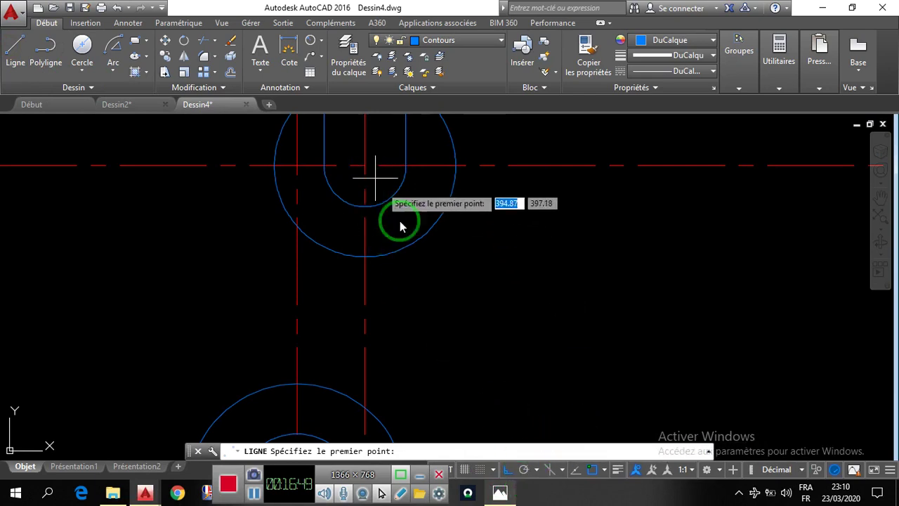
left_click(606, 470)
left_click(607, 259)
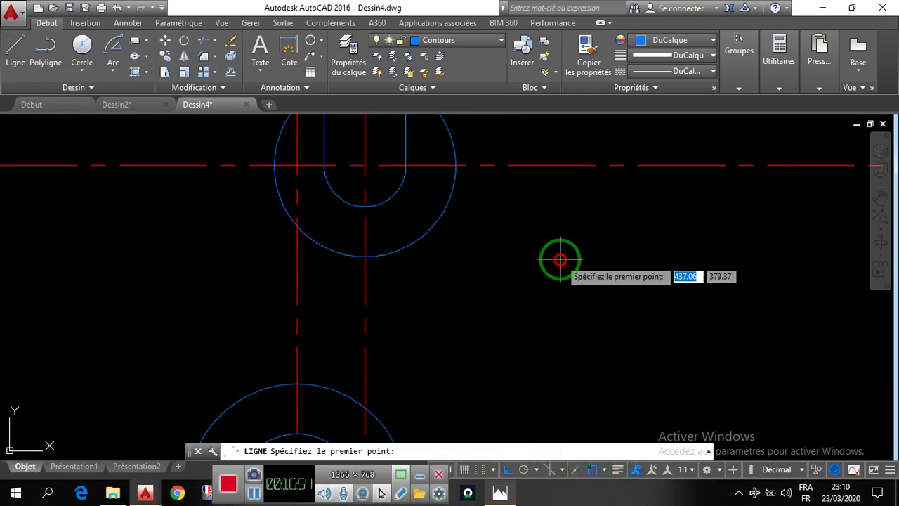
left_click(364, 166)
scroll(371, 251, "down", 2)
scroll(371, 247, "up", 3)
scroll(367, 240, "down", 5)
key("Escape")
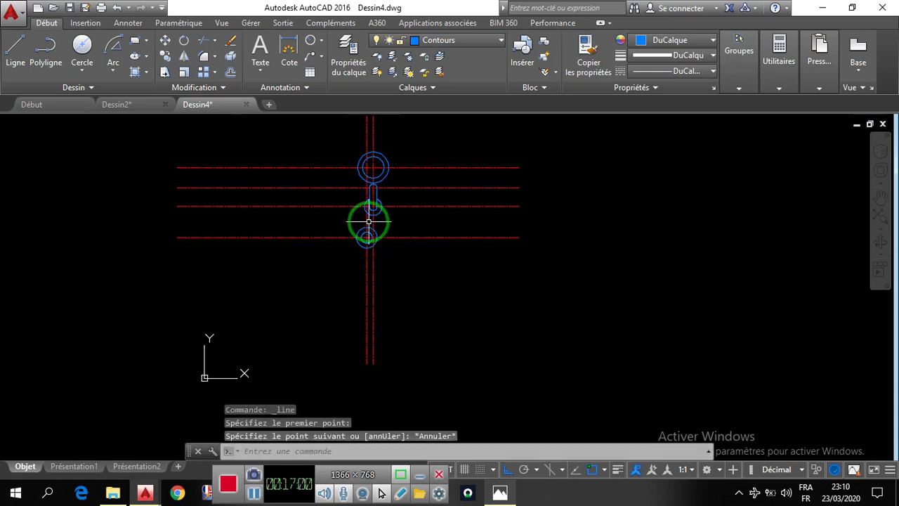
Draw a vertical line from the centre of the two upper circles to the centre of the slot's lower arc
left_click(19, 47)
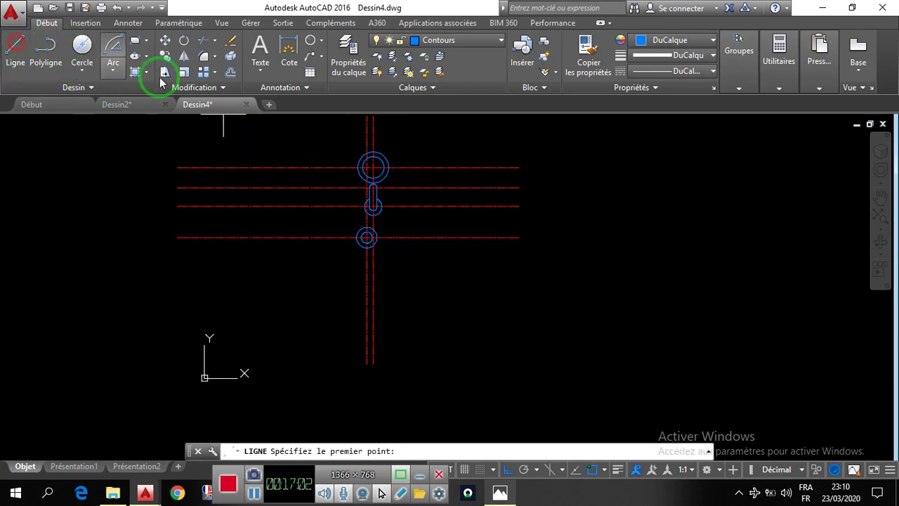
scroll(371, 140, "up", 5)
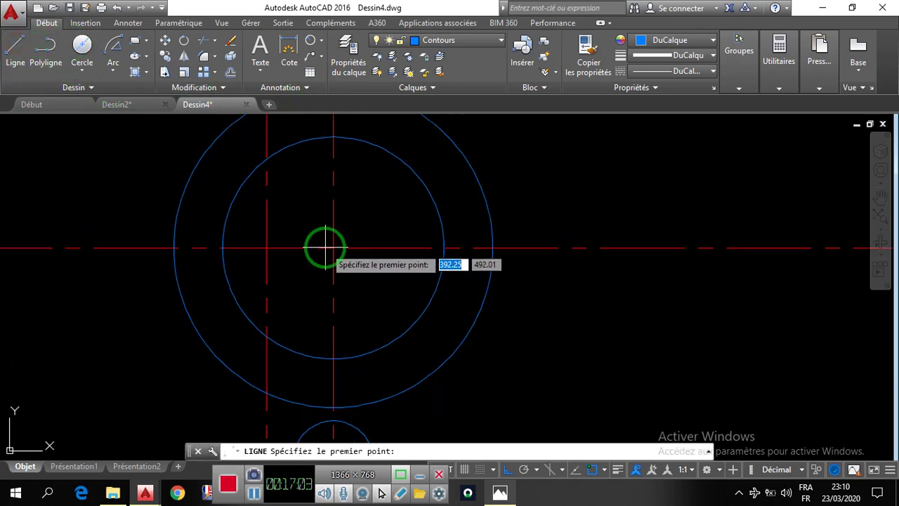
left_click(334, 247)
scroll(334, 247, "down", 3)
scroll(334, 247, "down", 2)
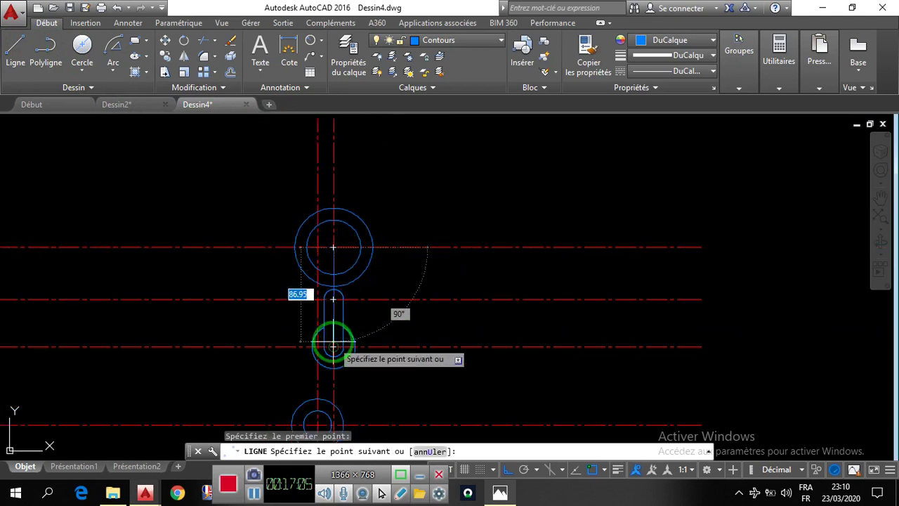
scroll(333, 338, "up", 2)
left_click(333, 350)
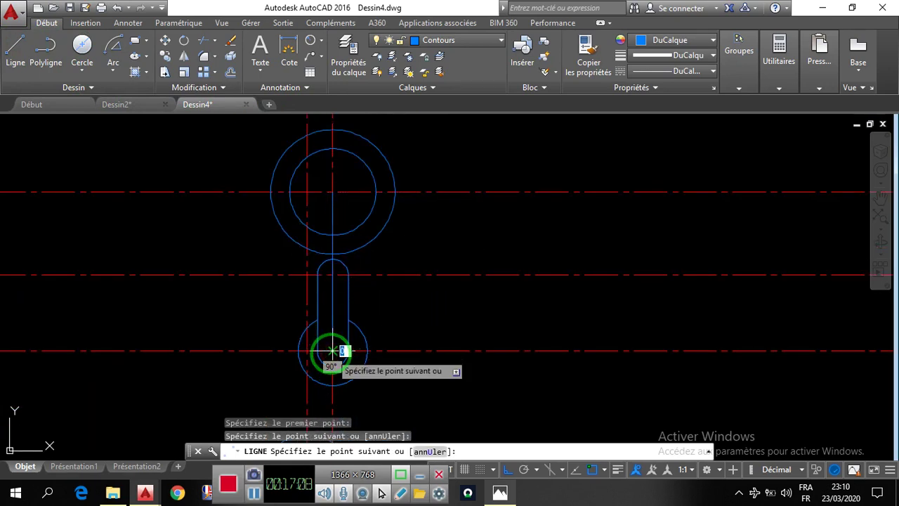
key("Escape")
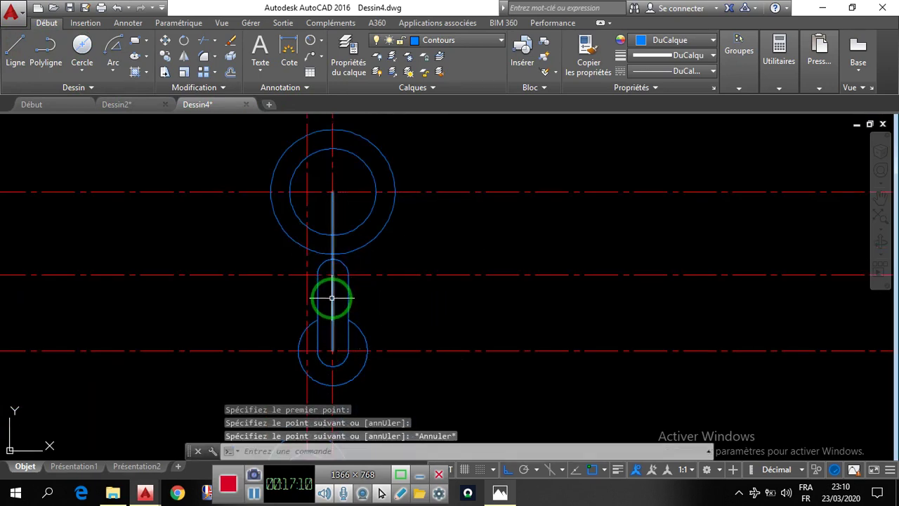
Rotate the vertical construction line by -30° about the centre of the two upper circles
left_click(182, 45)
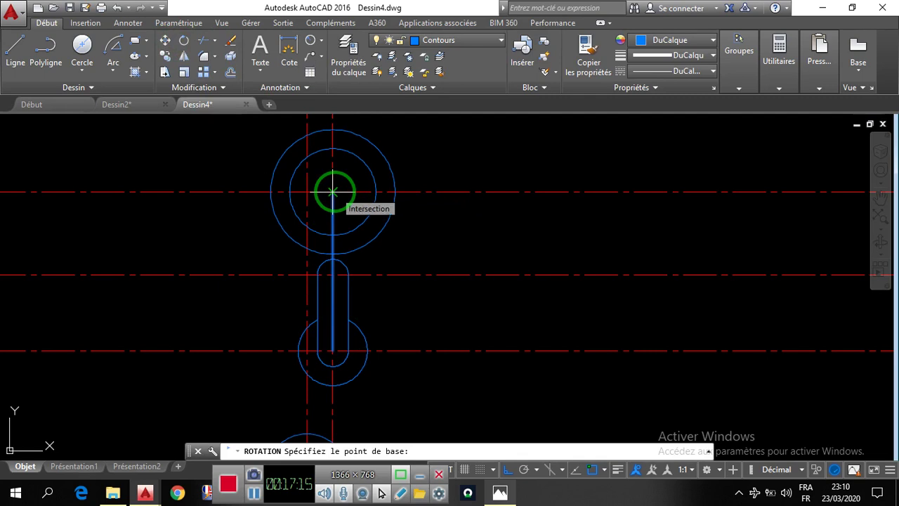
left_click(332, 192)
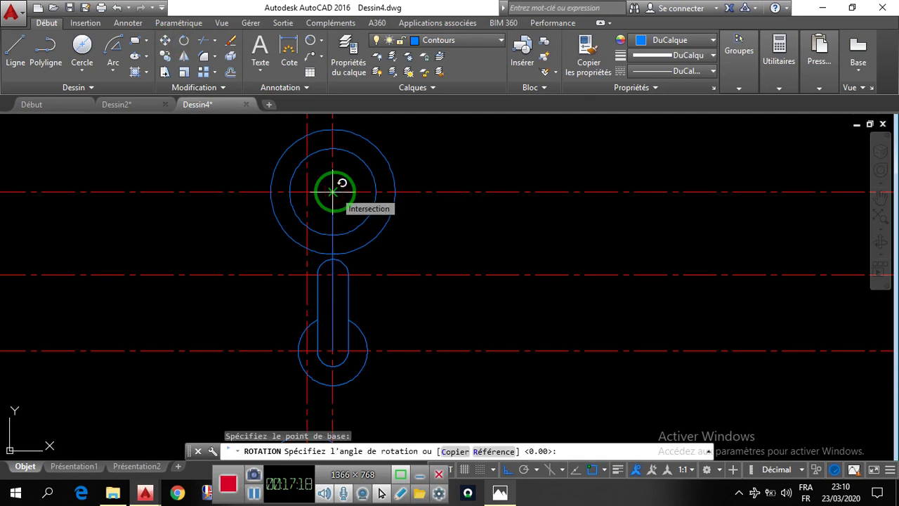
type("-30")
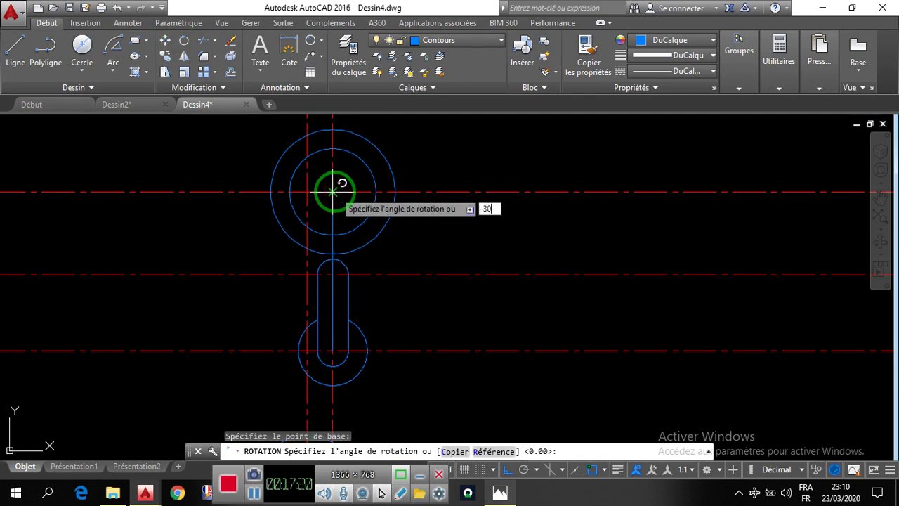
key("Return")
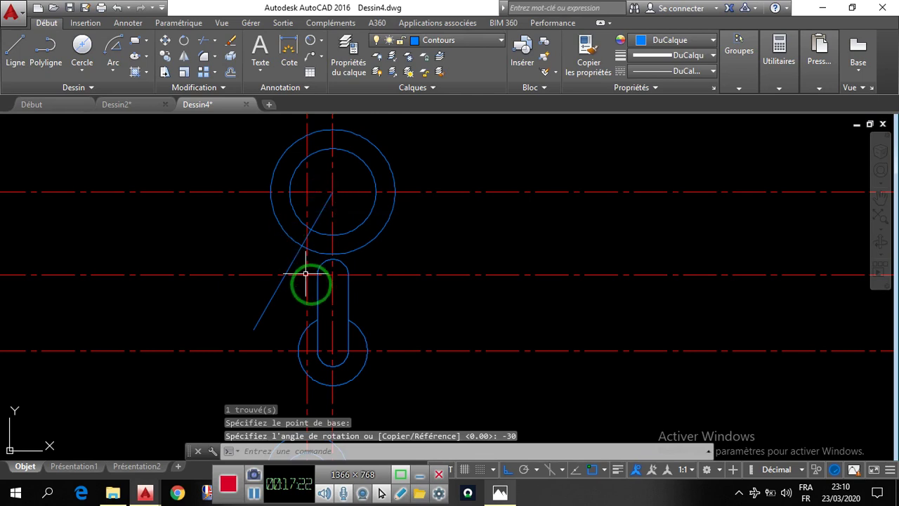
left_click(307, 315)
key("Escape")
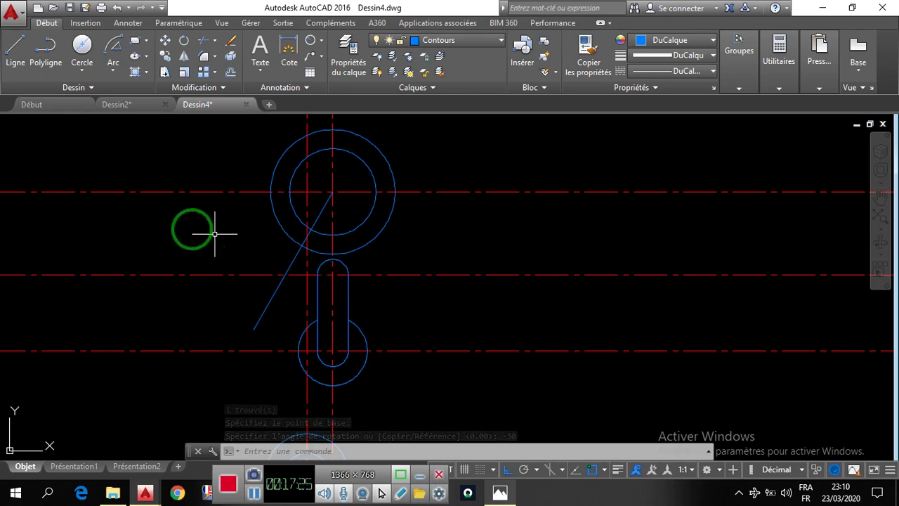
Draw a 112 mm vertical line from the centre of the upper circles to the bottom of the arc around the slot's lower end
left_click(14, 56)
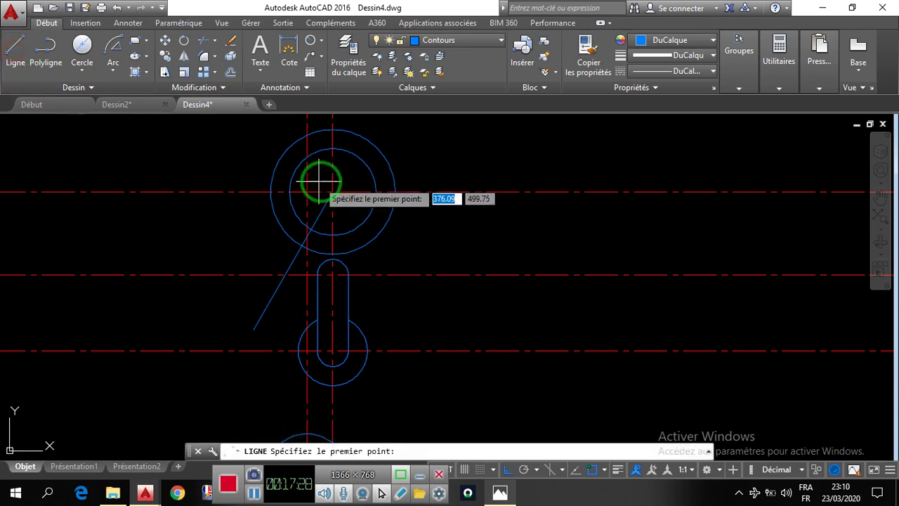
left_click(332, 192)
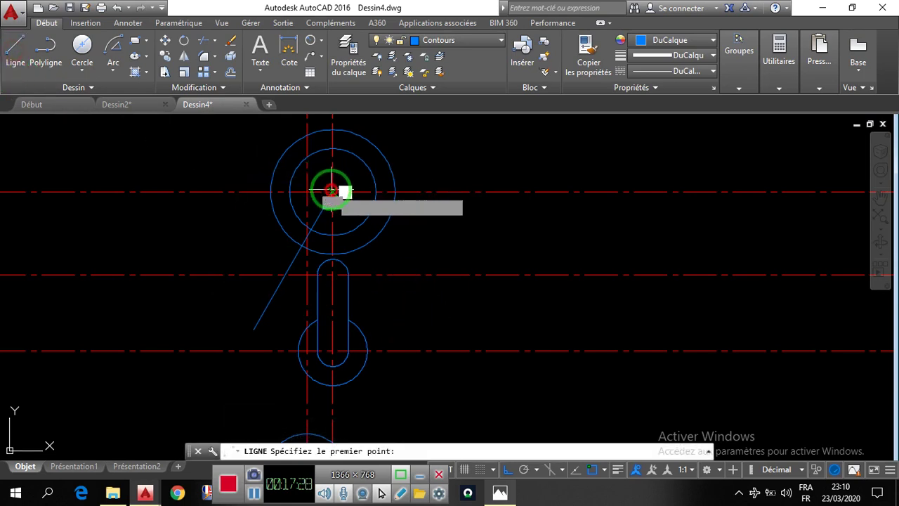
left_click(331, 385)
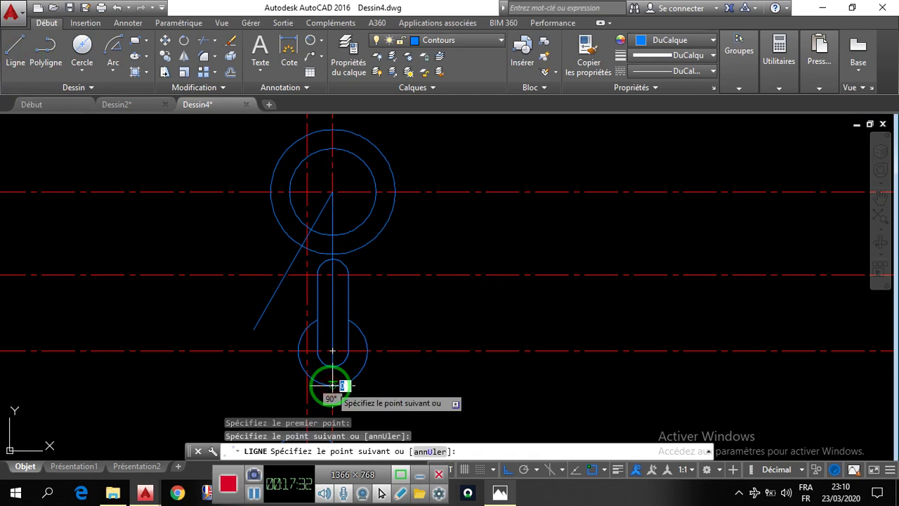
key("Escape")
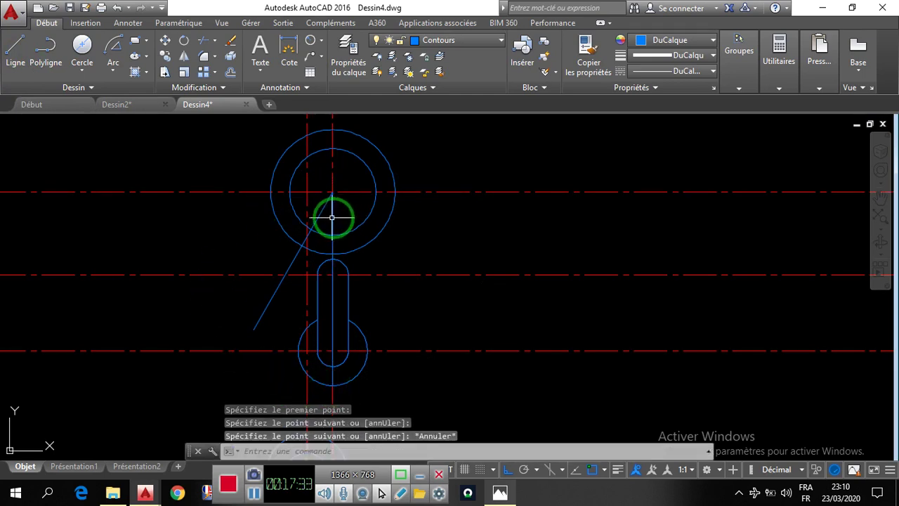
Rotate the new vertical line by -60° about the centre of the two upper circles
left_click(333, 211)
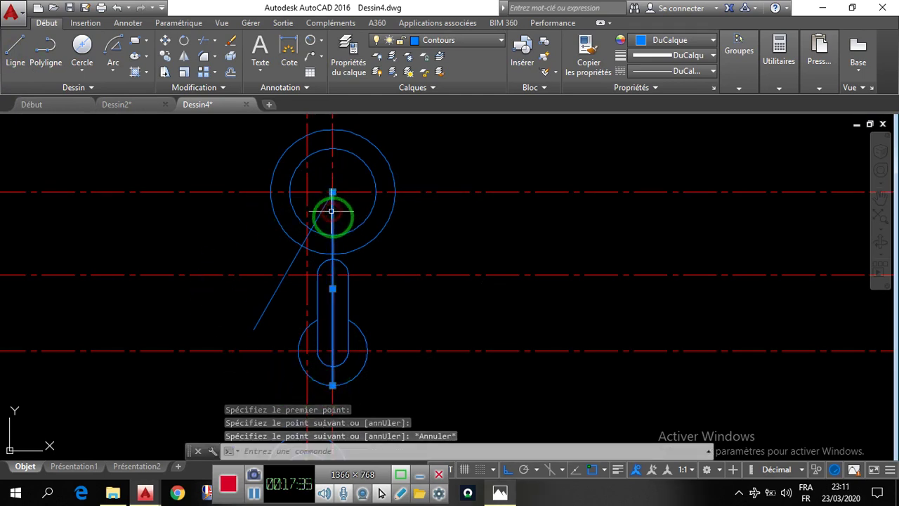
left_click(185, 42)
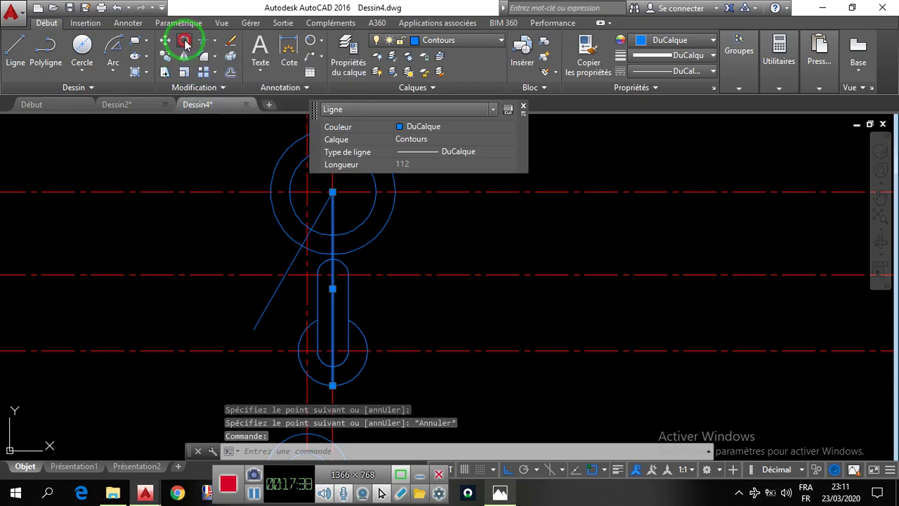
left_click(333, 191)
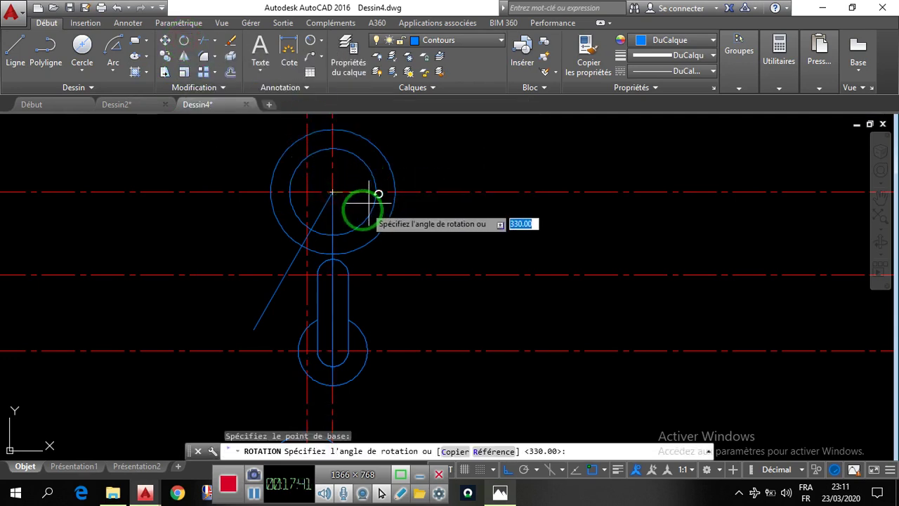
type("-")
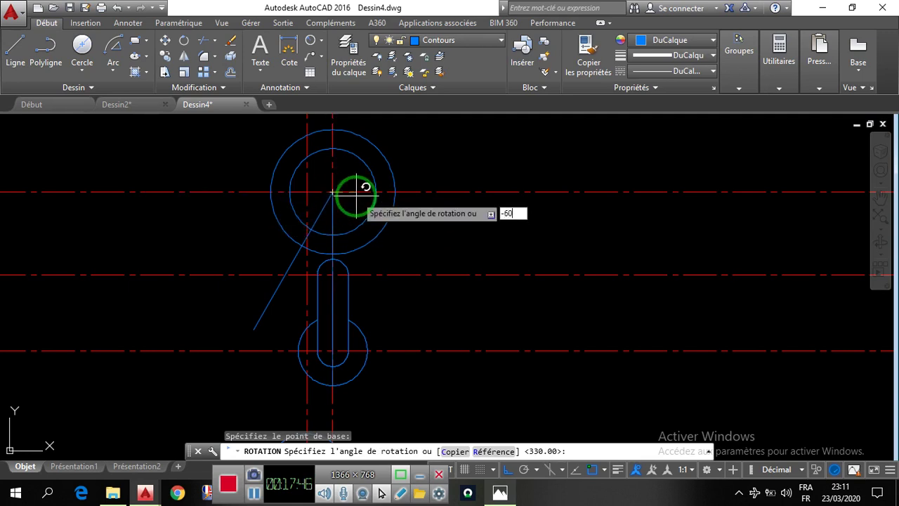
type("60")
key("Return")
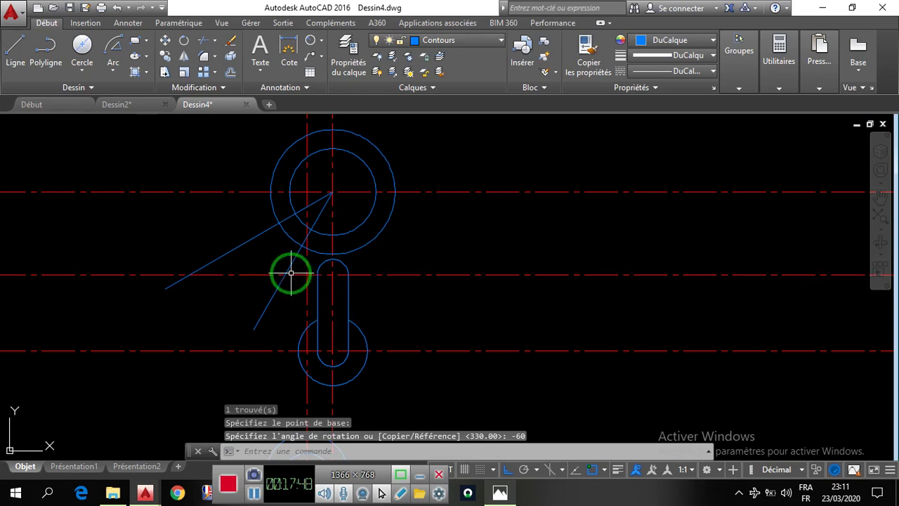
Check the curved slot's dimensions in Photos and, in AutoCAD, draw a 64 mm radius circle centred on the two upper circles
left_click(501, 492)
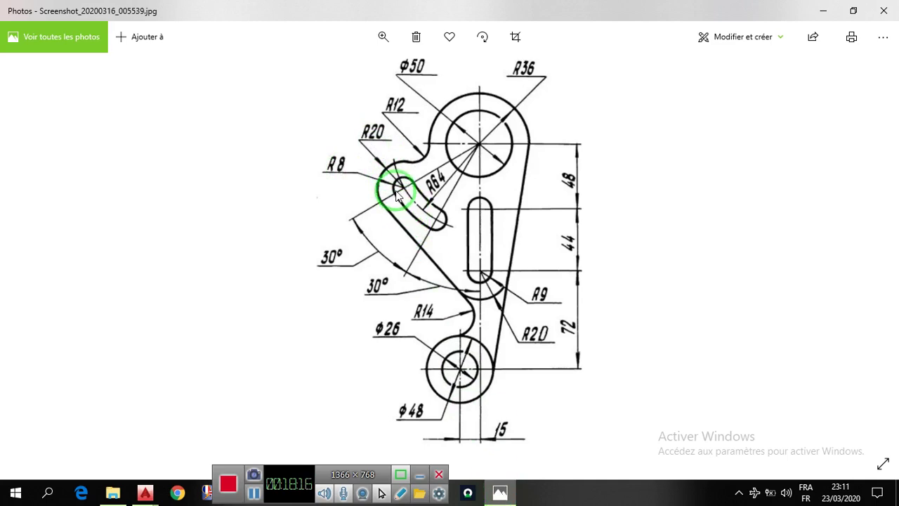
left_click(505, 494)
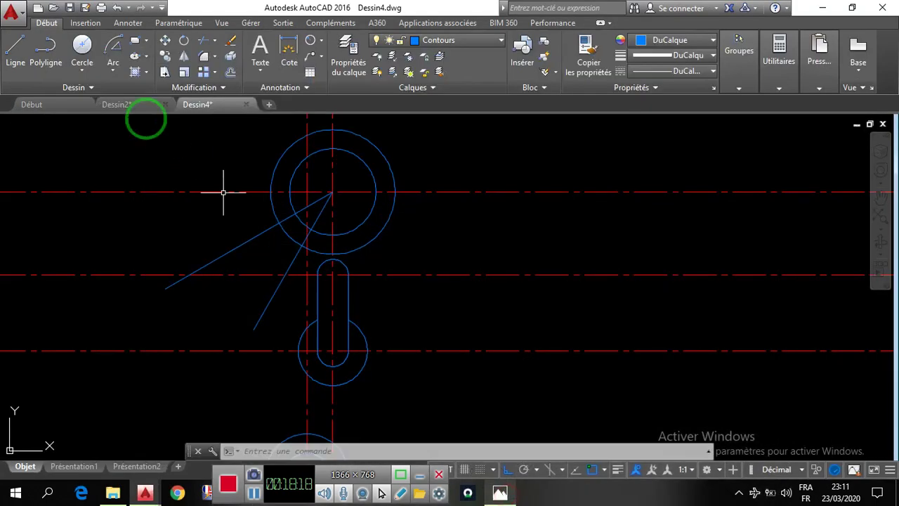
left_click(79, 73)
left_click(109, 104)
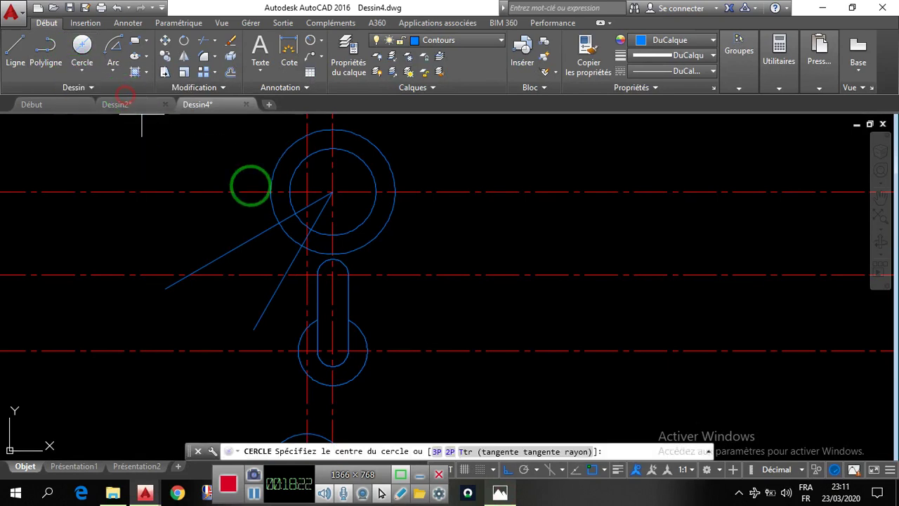
scroll(309, 260, "up", 2)
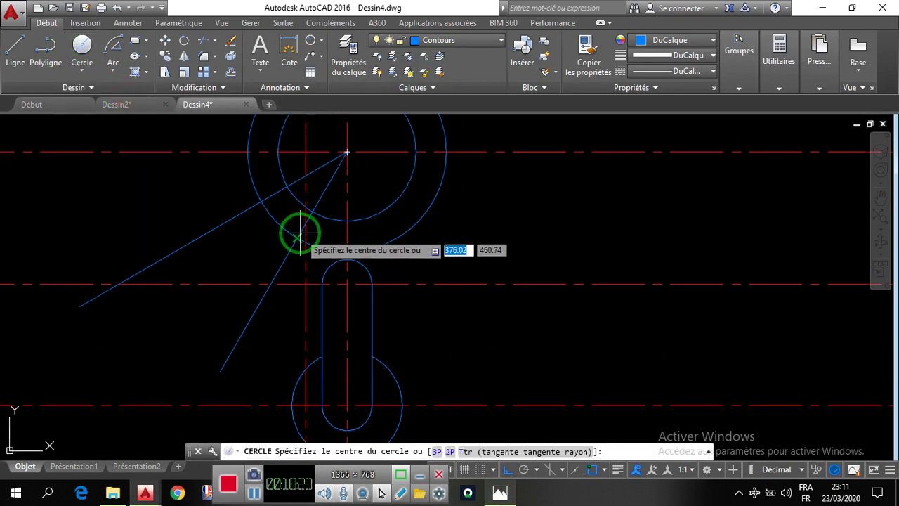
left_click(500, 494)
left_click(418, 177)
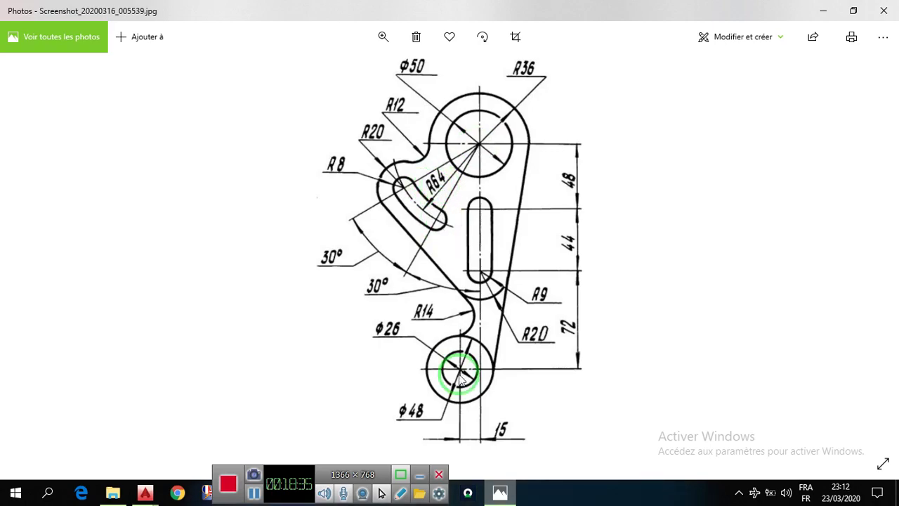
left_click(500, 492)
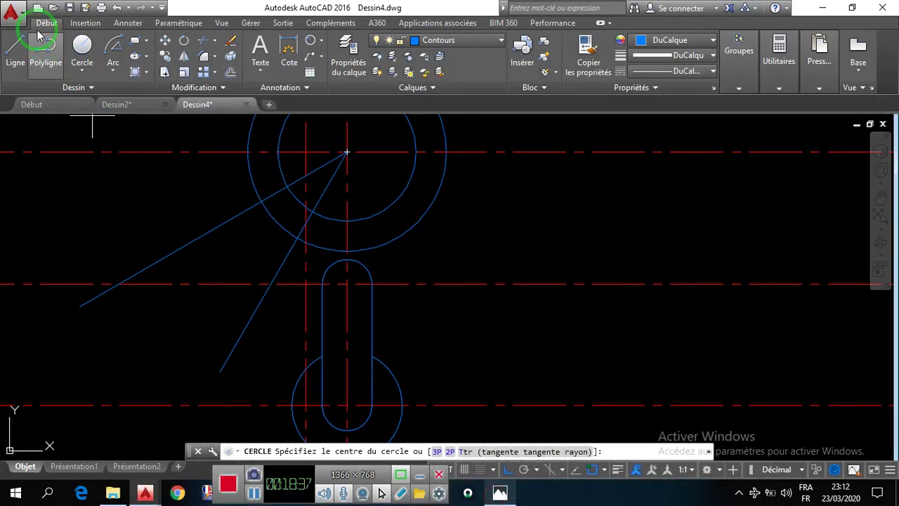
left_click(82, 45)
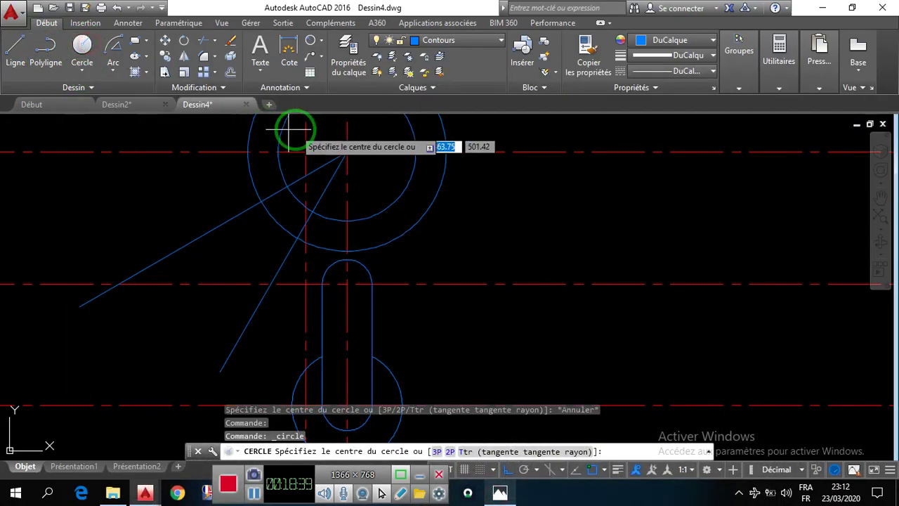
left_click(347, 151)
type("64")
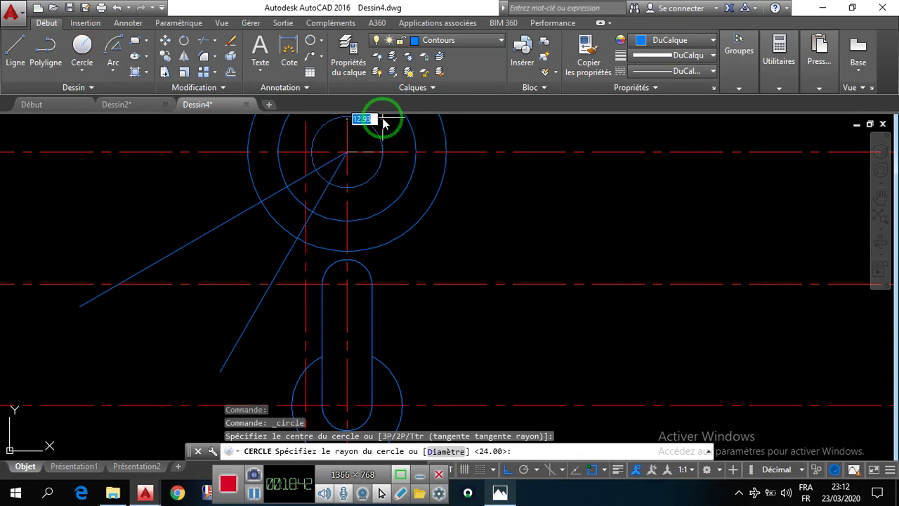
key("Return")
Move the 64 mm radius circle to the Axes layer and clear the selection
left_click(204, 220)
left_click(161, 187)
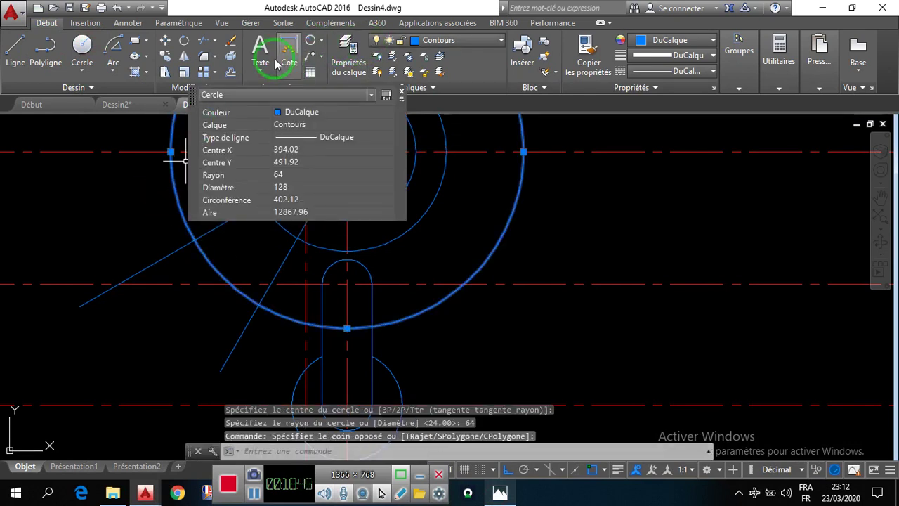
left_click(441, 42)
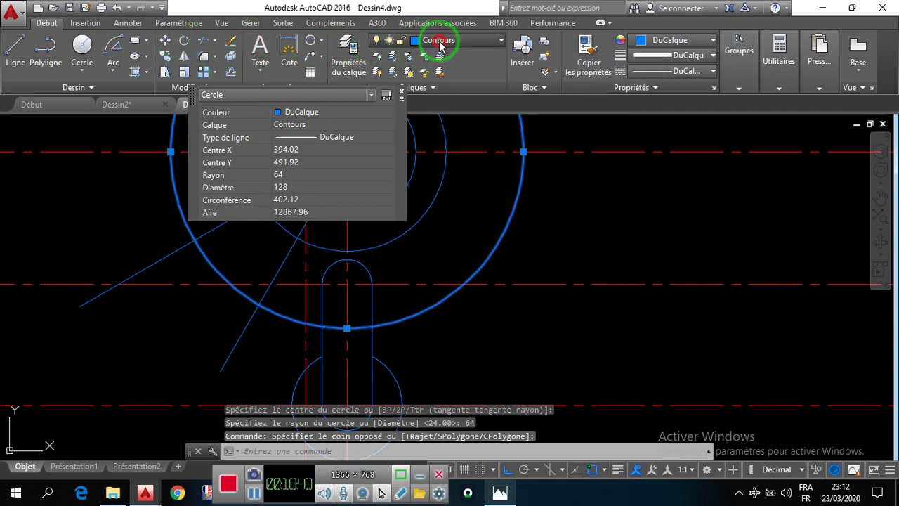
left_click(439, 71)
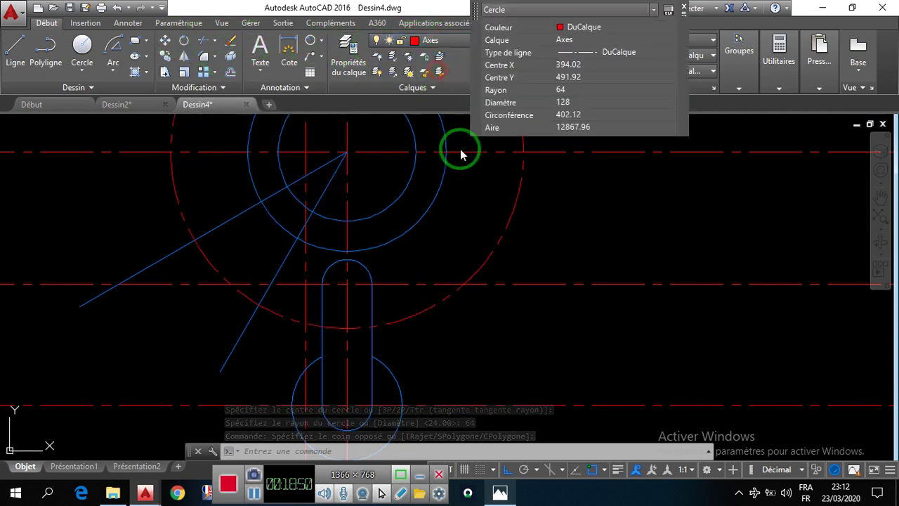
key("Escape")
key("Escape")
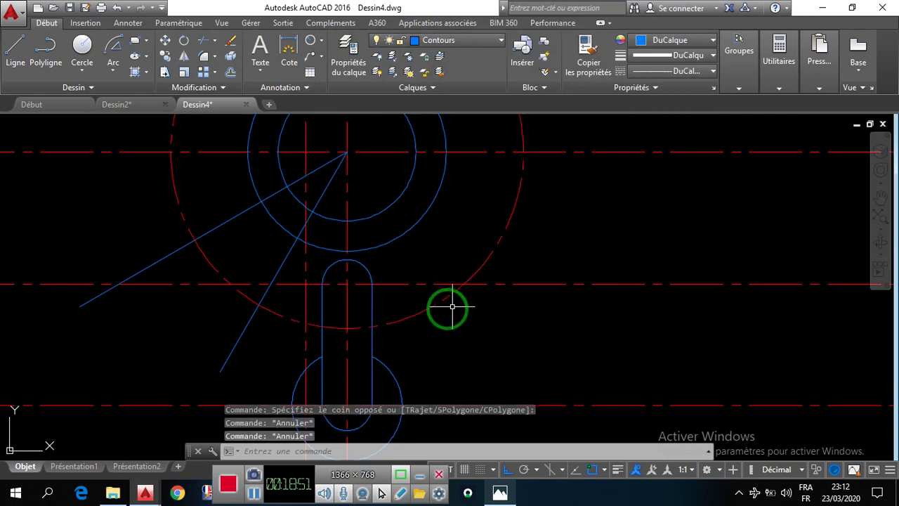
key("Escape")
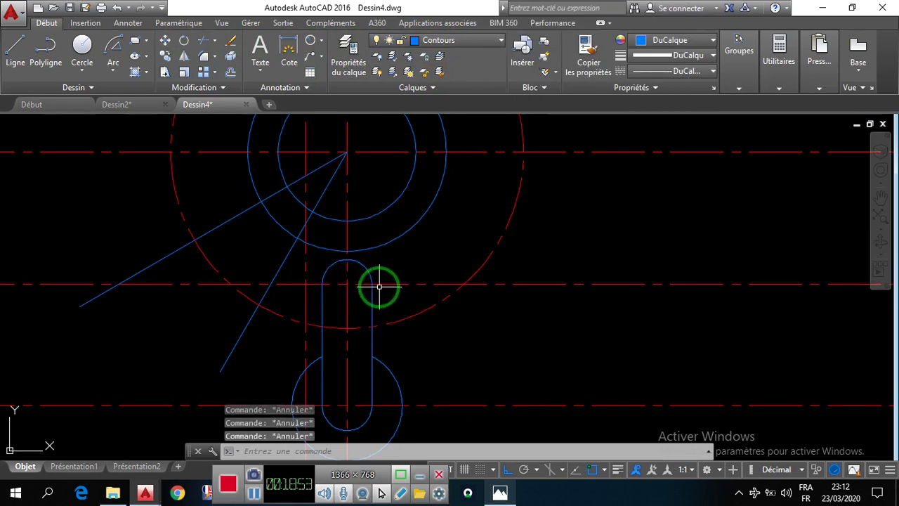
Check the slot end radius in Photos and, in AutoCAD, draw an 8 mm radius circle where the -60° line crosses the 64 mm radius circle
scroll(400, 302, "down", 3)
scroll(328, 267, "up", 3)
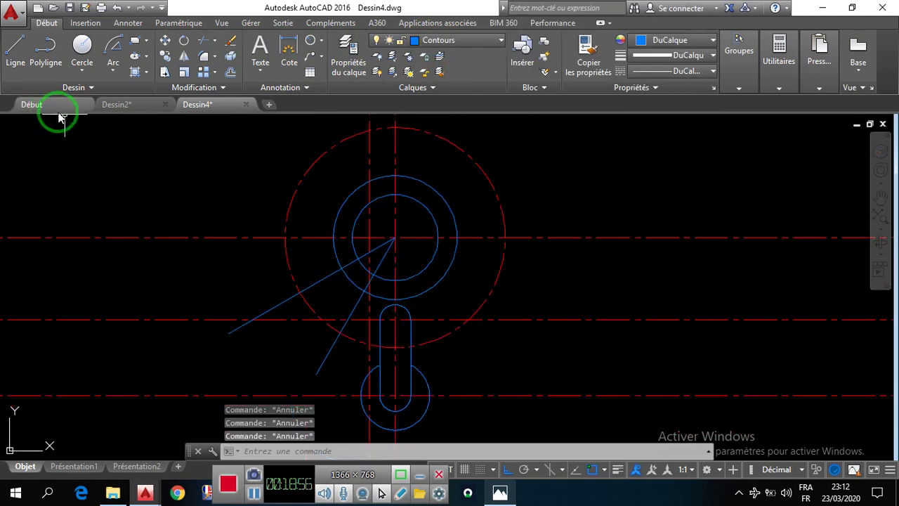
left_click(500, 493)
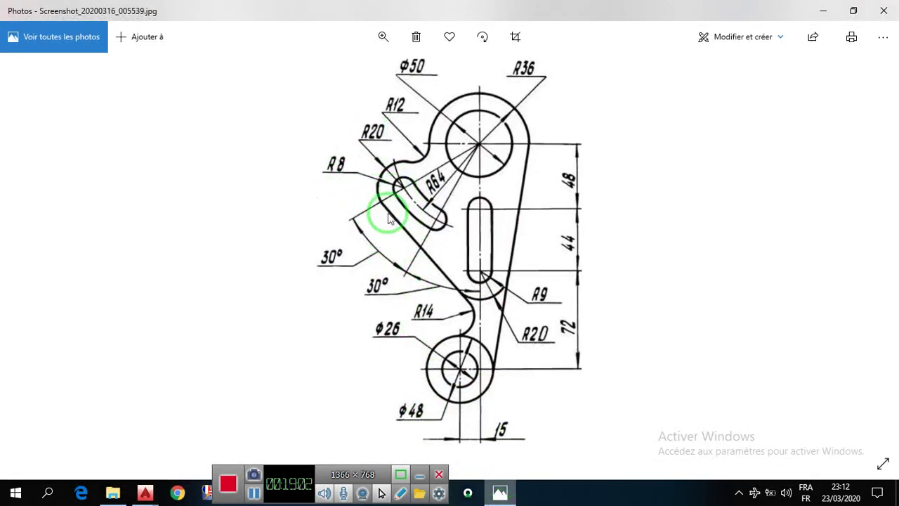
left_click(500, 493)
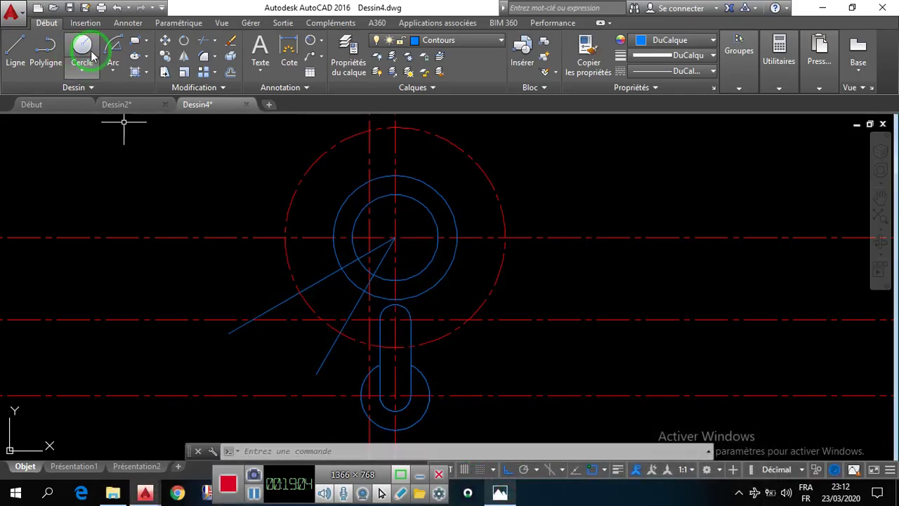
left_click(83, 46)
scroll(289, 306, "up", 5)
left_click(316, 276)
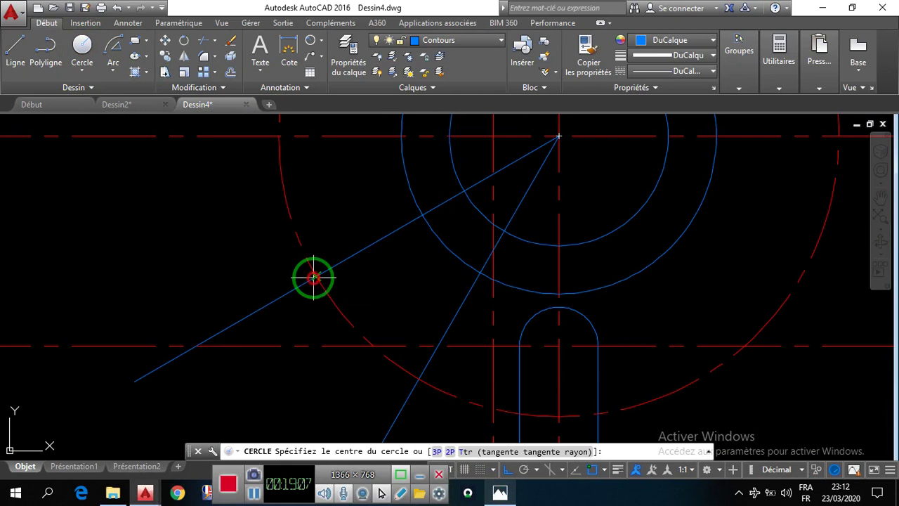
type("8")
key("Return")
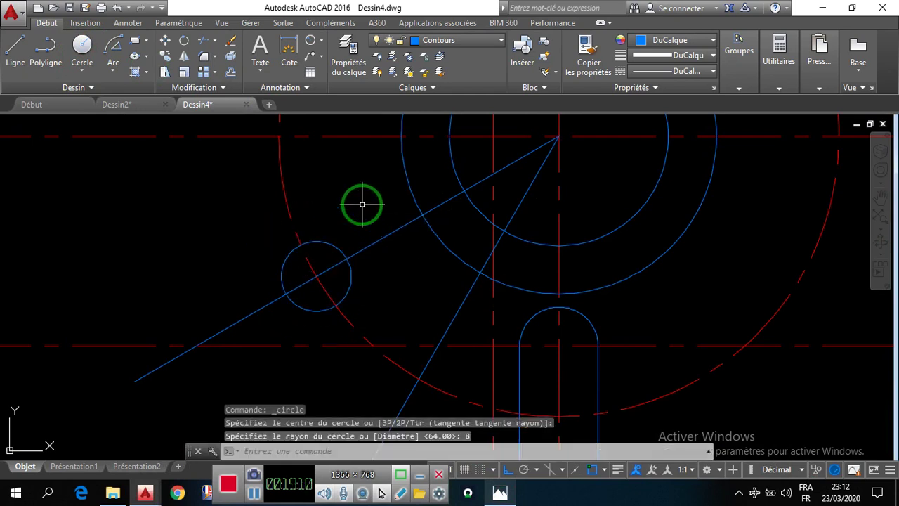
Turn off the Tangent object snap and draw a 20 mm radius circle concentric with the 8 mm radius circle
key("Return")
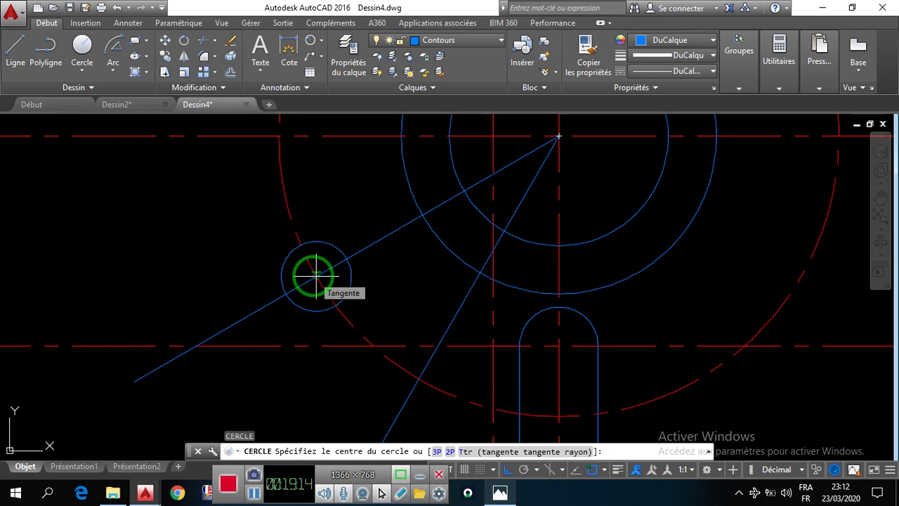
scroll(317, 275, "up", 5)
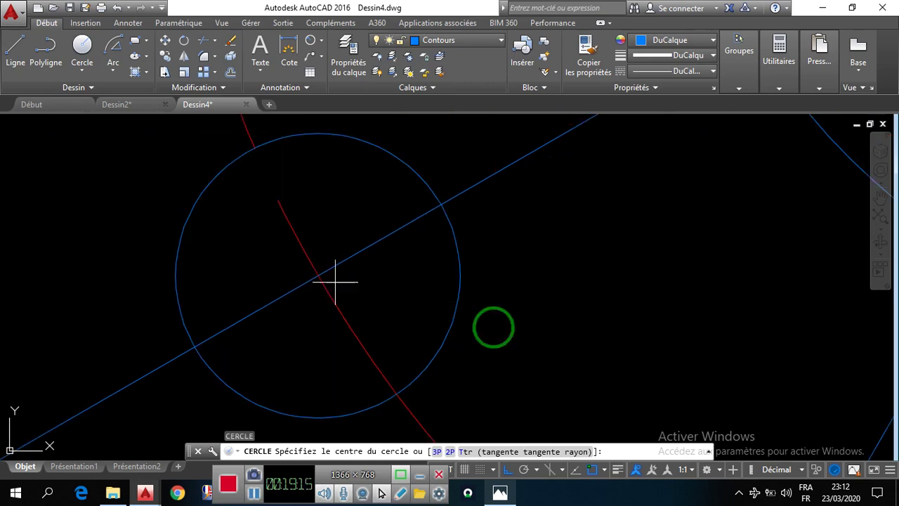
left_click(605, 469)
left_click(597, 386)
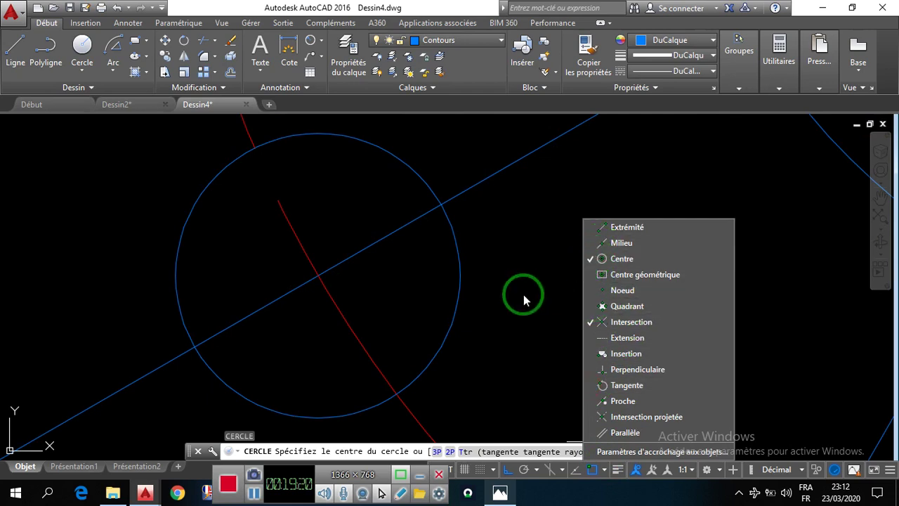
left_click(318, 274)
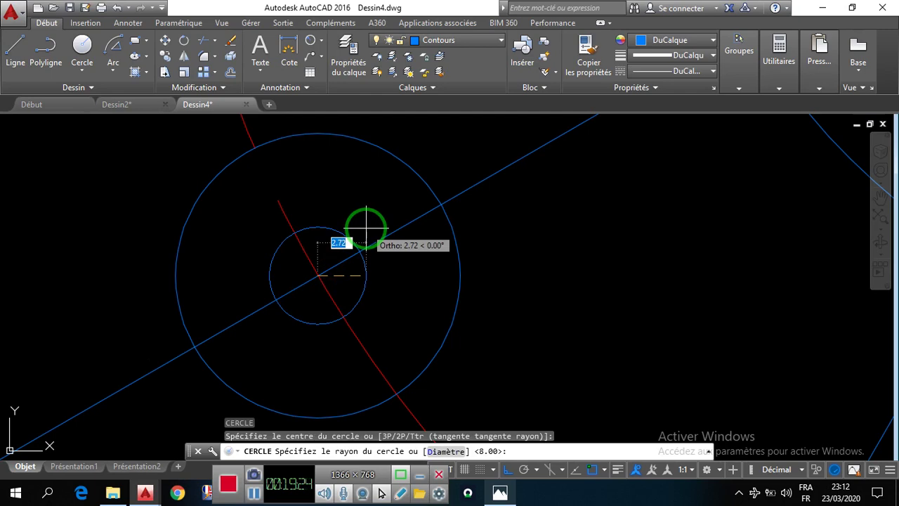
key("Return")
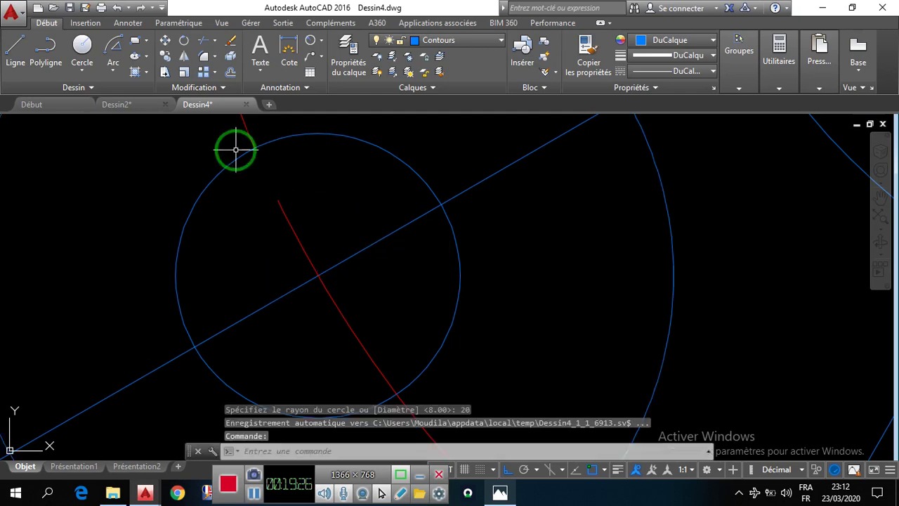
Copy the 8 mm radius circle from its centre to where the steeper slanted line crosses the 64 mm radius circle
scroll(295, 225, "down", 4)
scroll(302, 253, "up", 4)
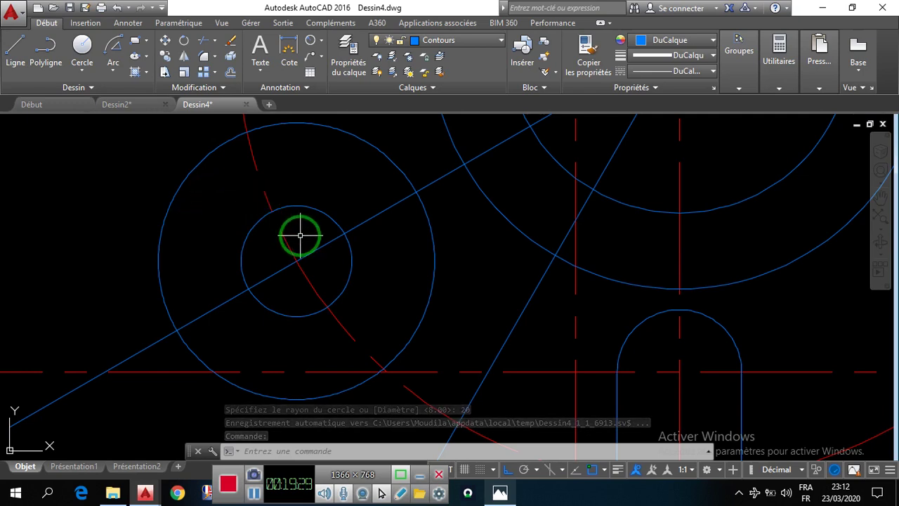
left_click(197, 191)
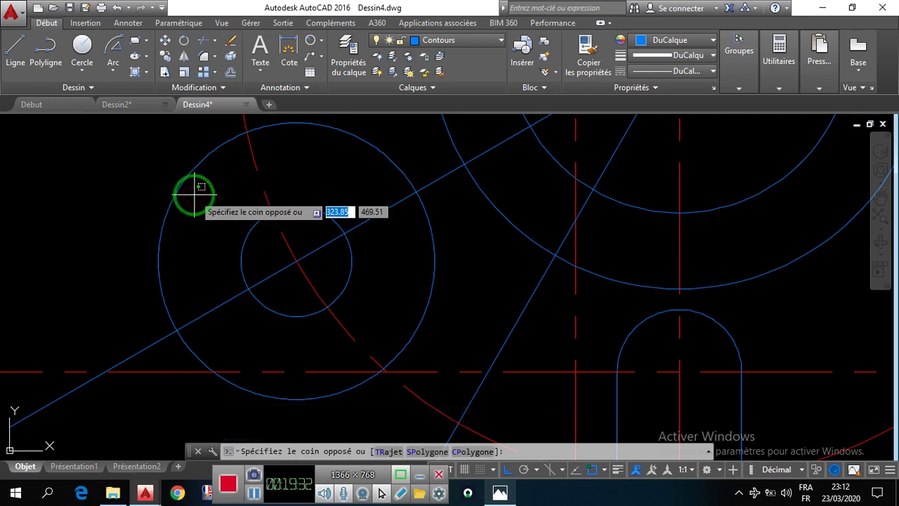
key("Escape")
left_click(333, 259)
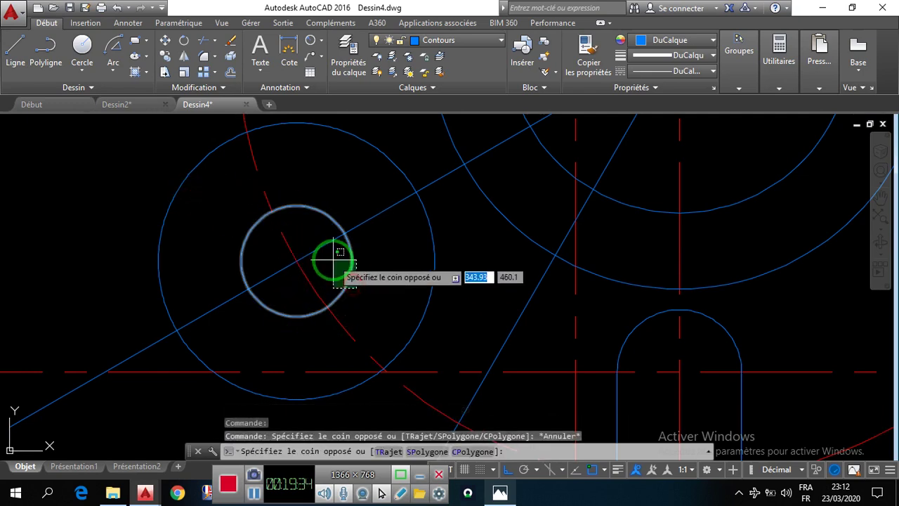
left_click(225, 269)
left_click(167, 56)
left_click(296, 261)
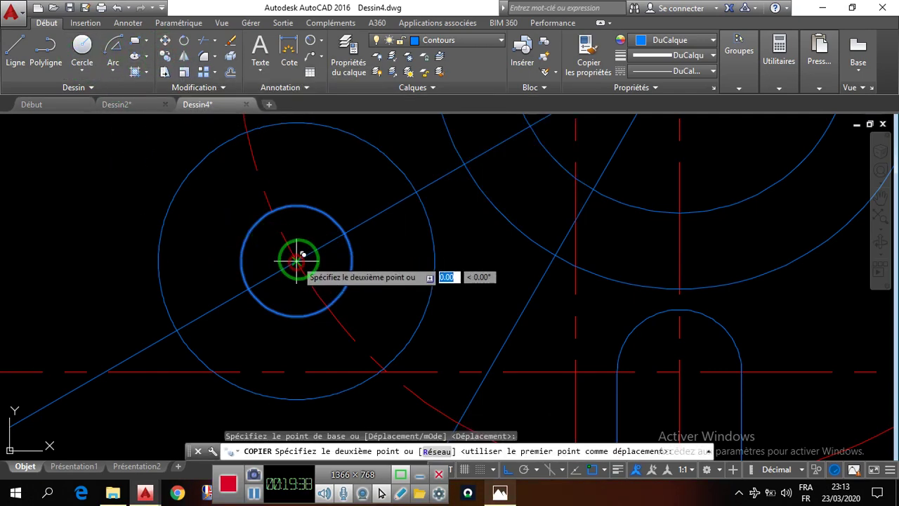
scroll(351, 314, "down", 4)
scroll(378, 325, "up", 2)
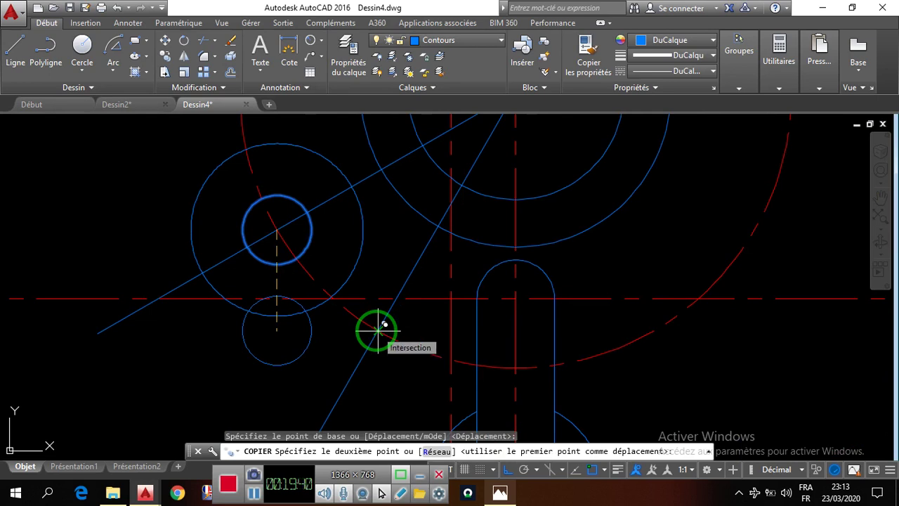
left_click(377, 329)
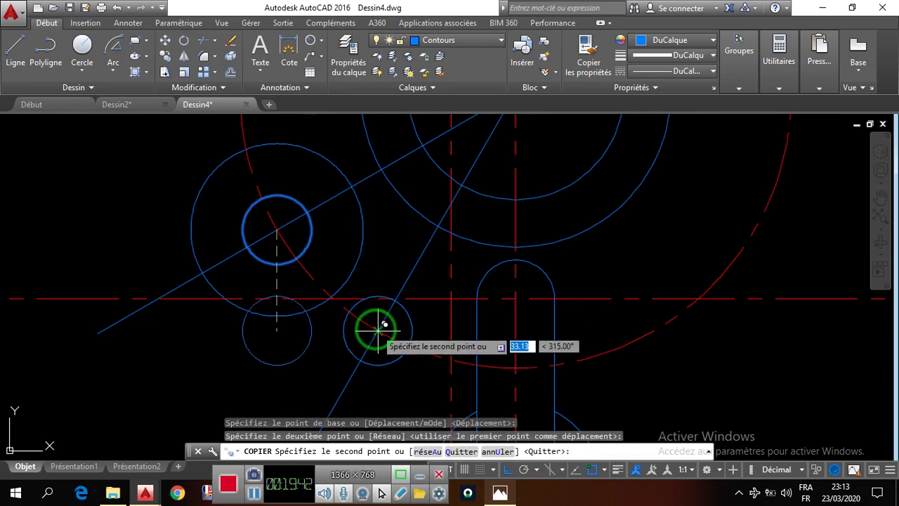
key("Escape")
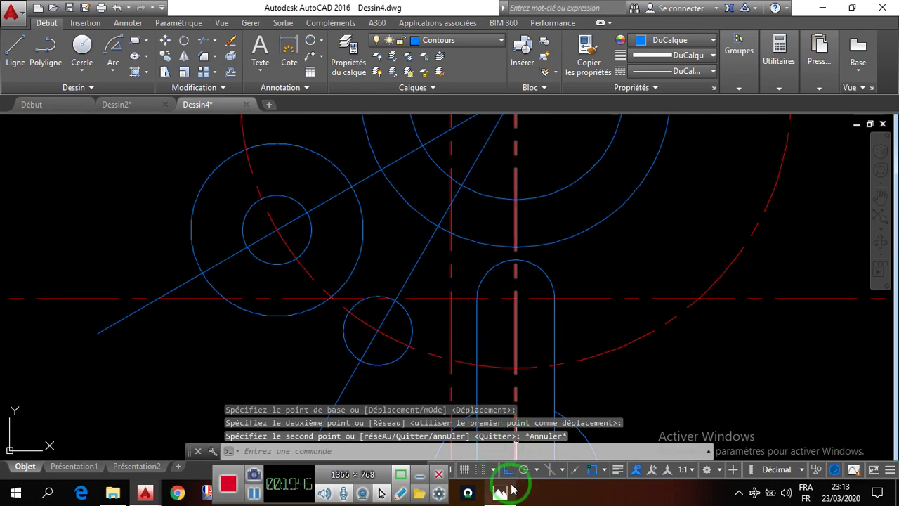
Check the curved slot's shape and angle in the reference image in Photos and return to AutoCAD
scroll(491, 266, "down", 2)
scroll(543, 294, "up", 2)
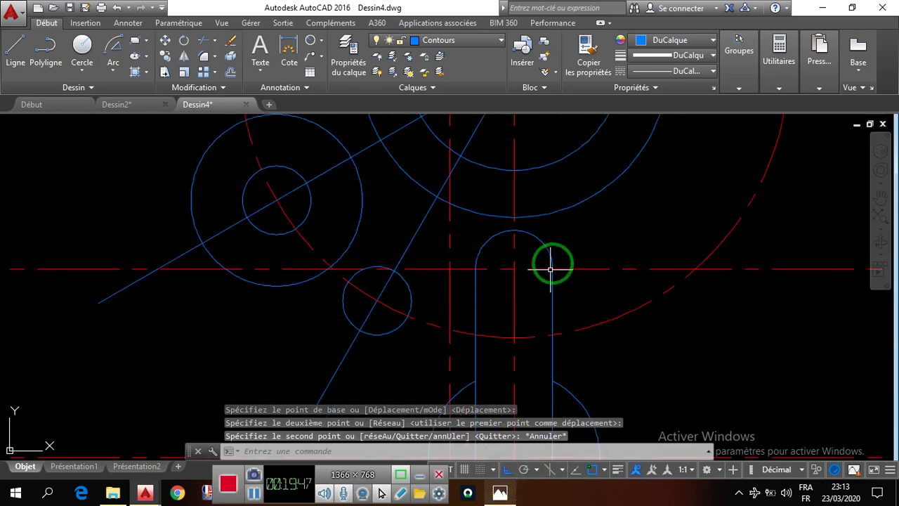
scroll(527, 242, "down", 4)
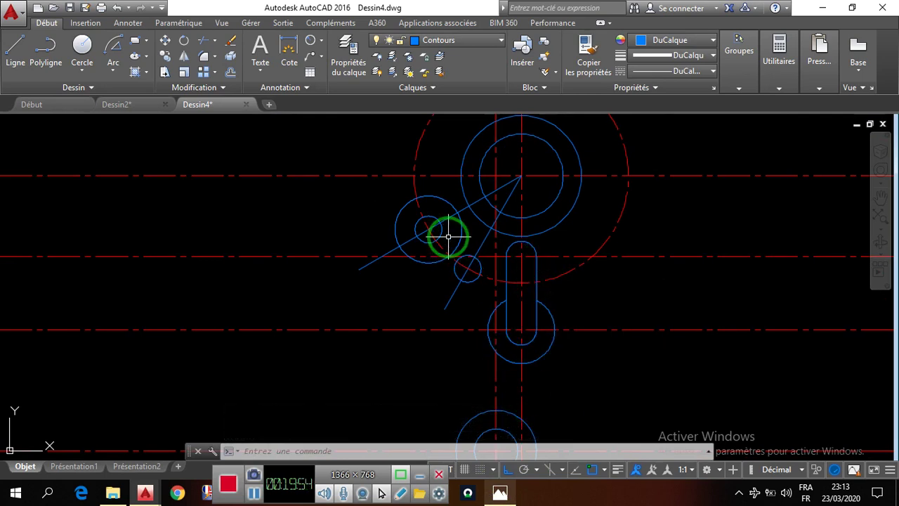
scroll(445, 234, "up", 4)
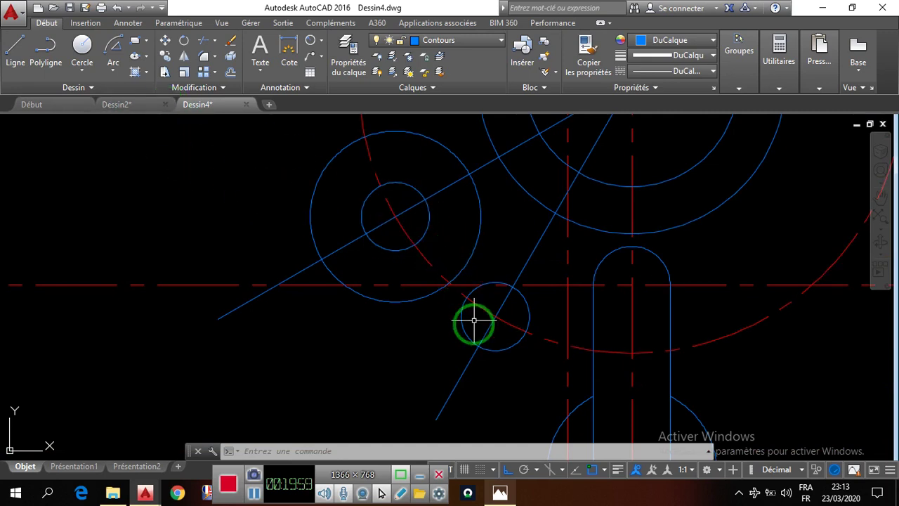
left_click(501, 493)
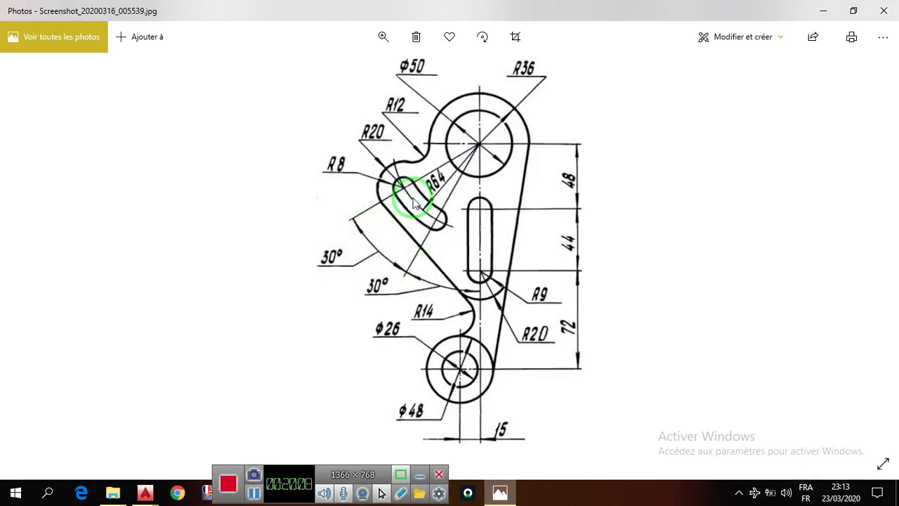
left_click(500, 493)
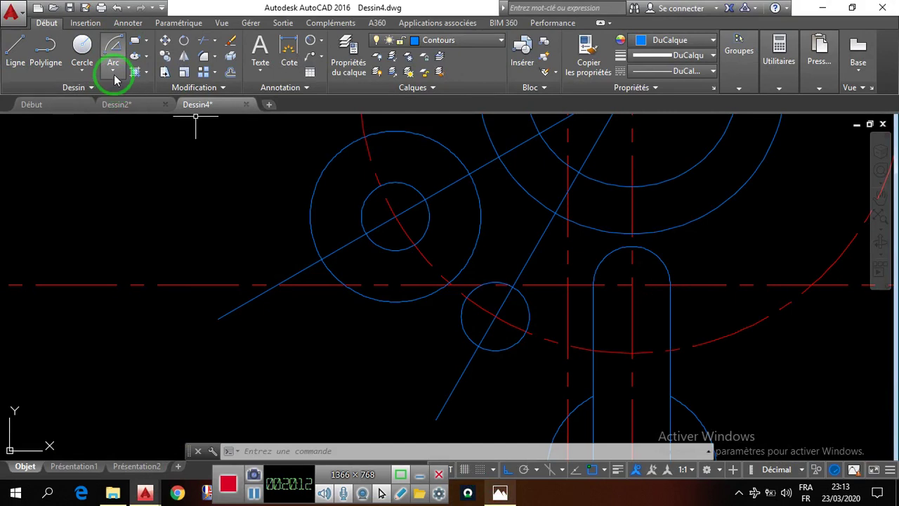
left_click(113, 71)
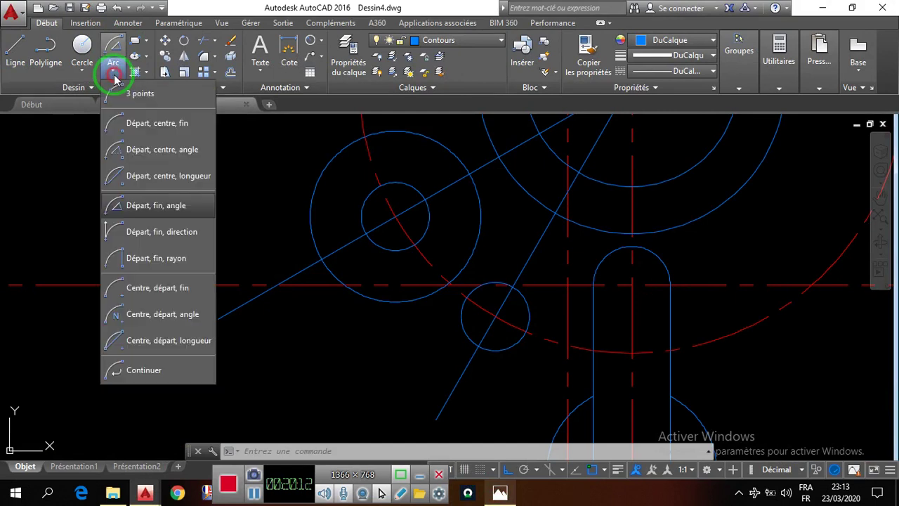
left_click(148, 206)
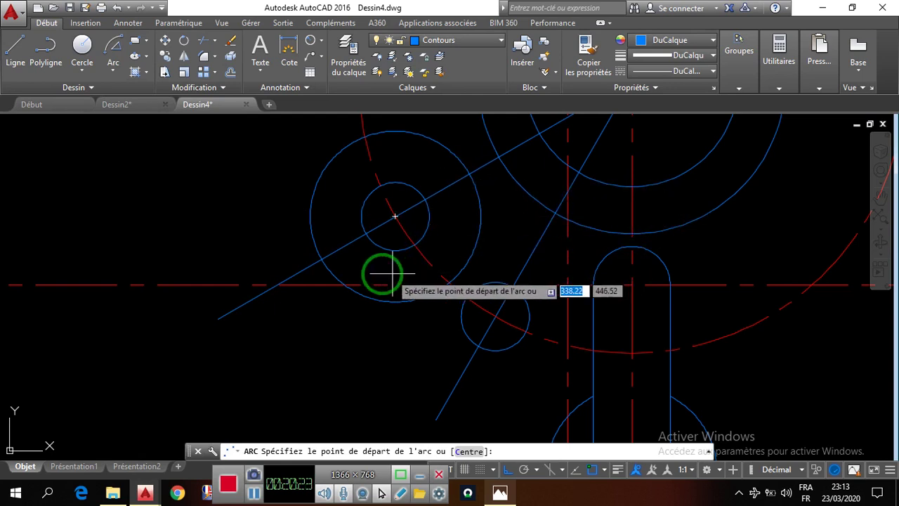
left_click(321, 260)
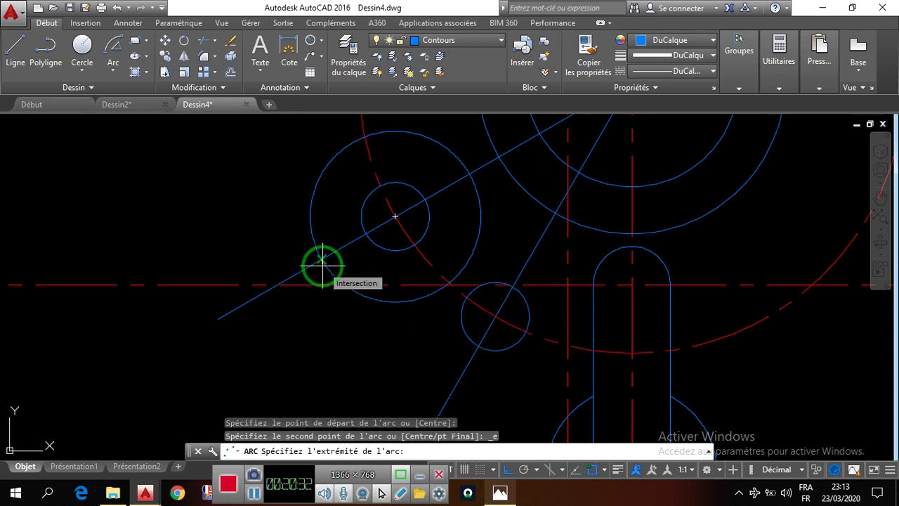
key("Escape")
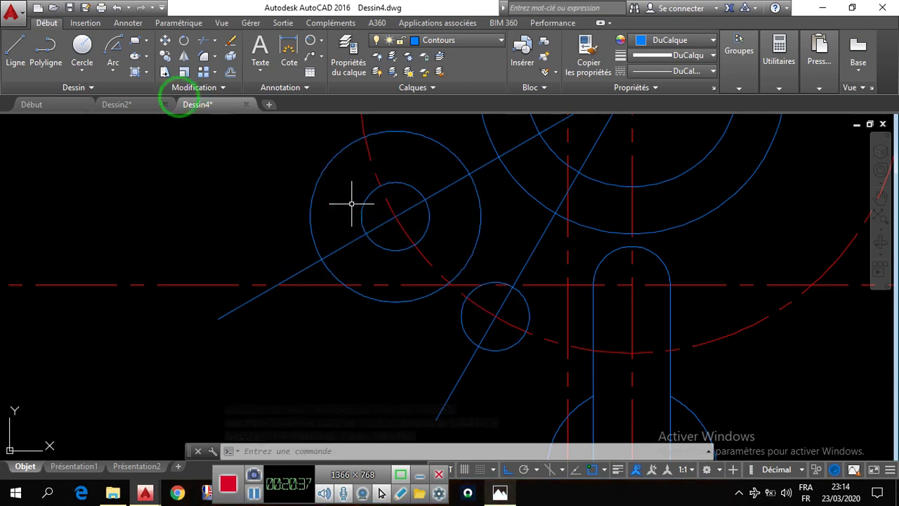
Draw the curved slot's outer side as a start-end-angle arc of 30° between the two 8 mm circles' outer intersections with the slanted lines
left_click(118, 76)
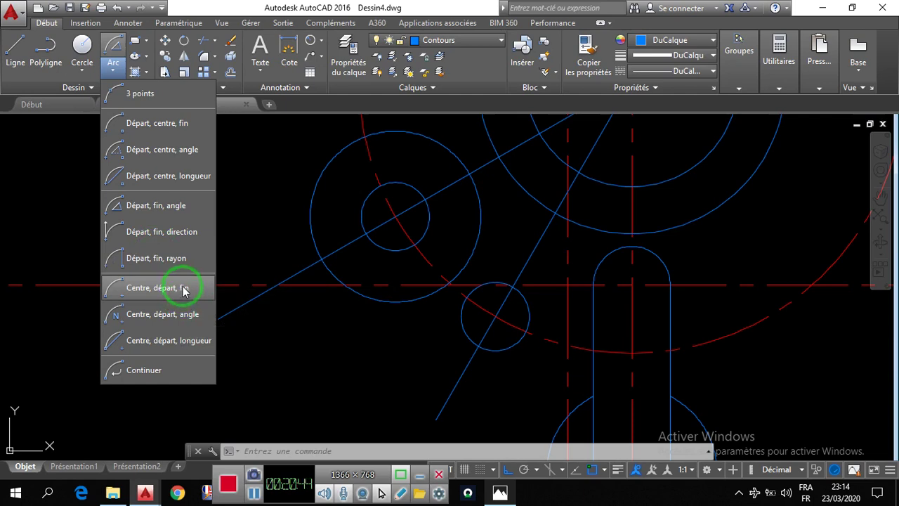
left_click(176, 205)
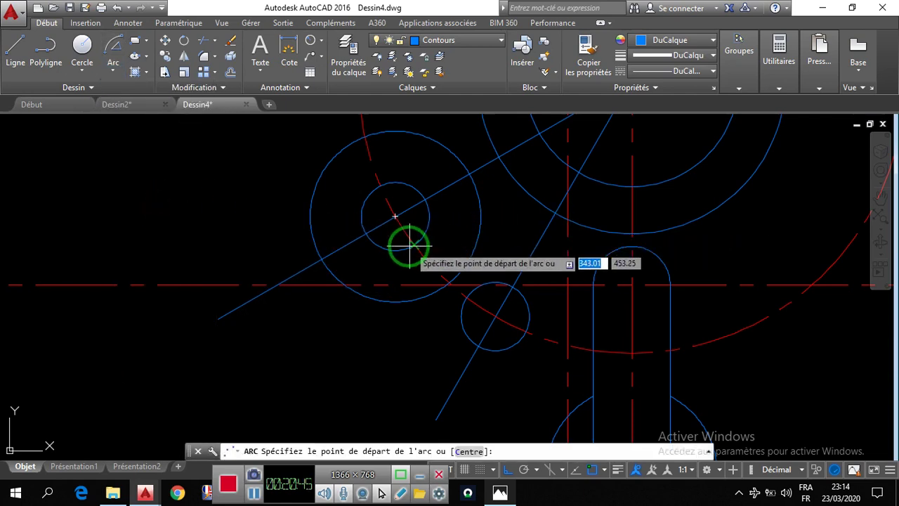
left_click(367, 232)
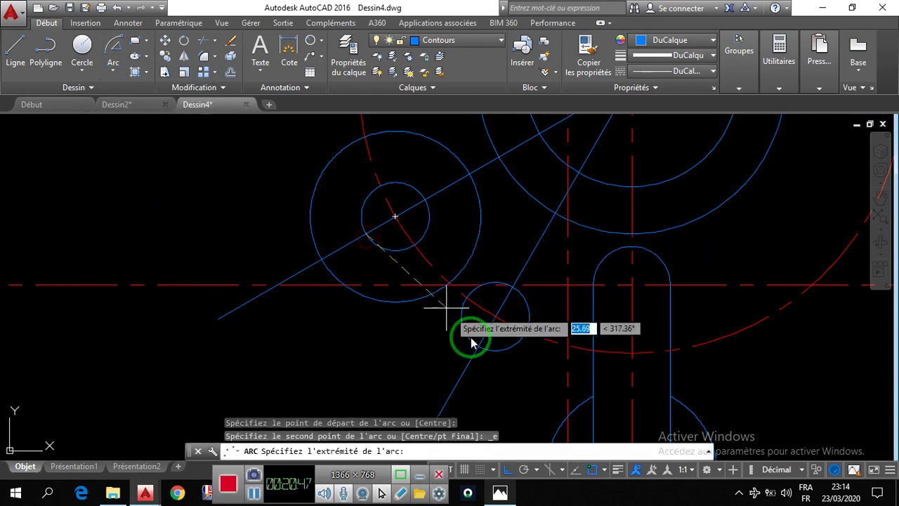
left_click(477, 345)
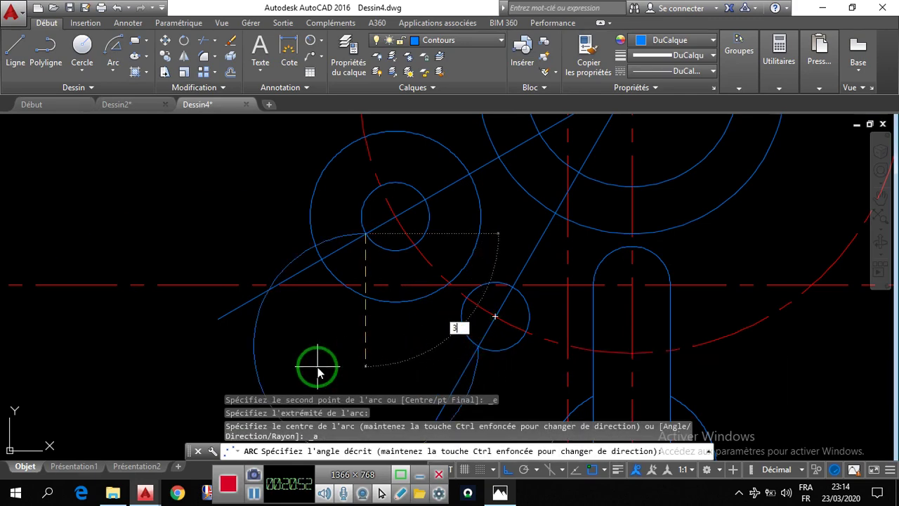
type("30")
key("Return")
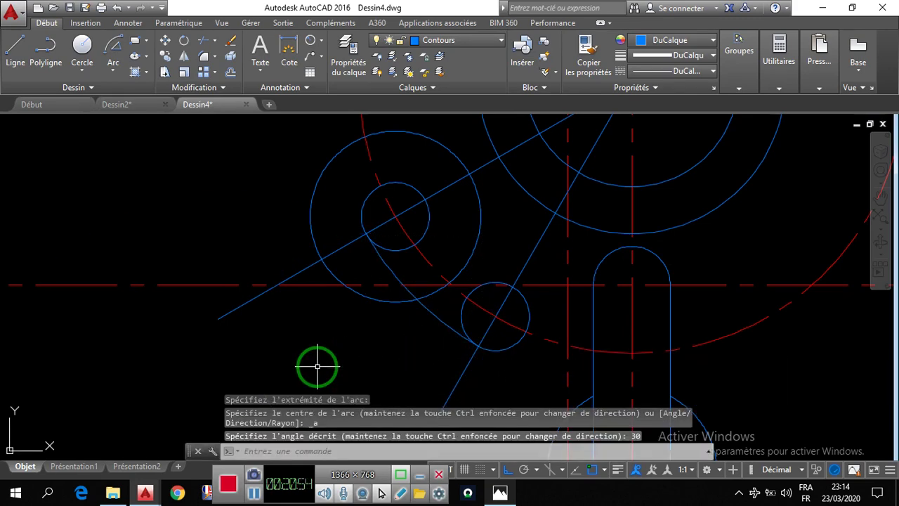
key("Return")
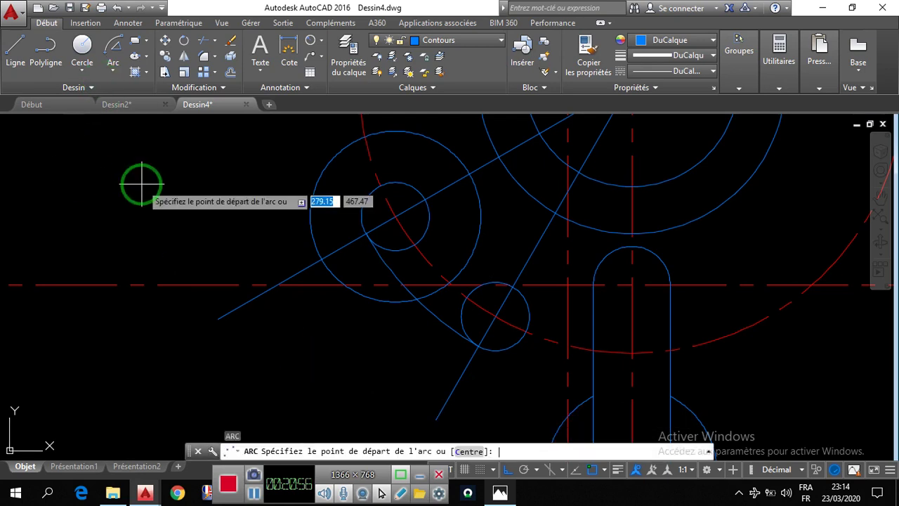
left_click(425, 200)
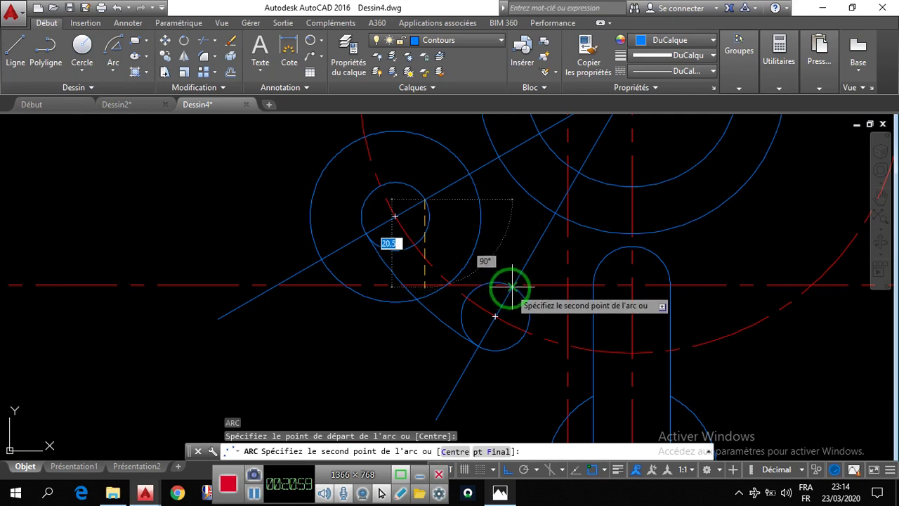
left_click(512, 287)
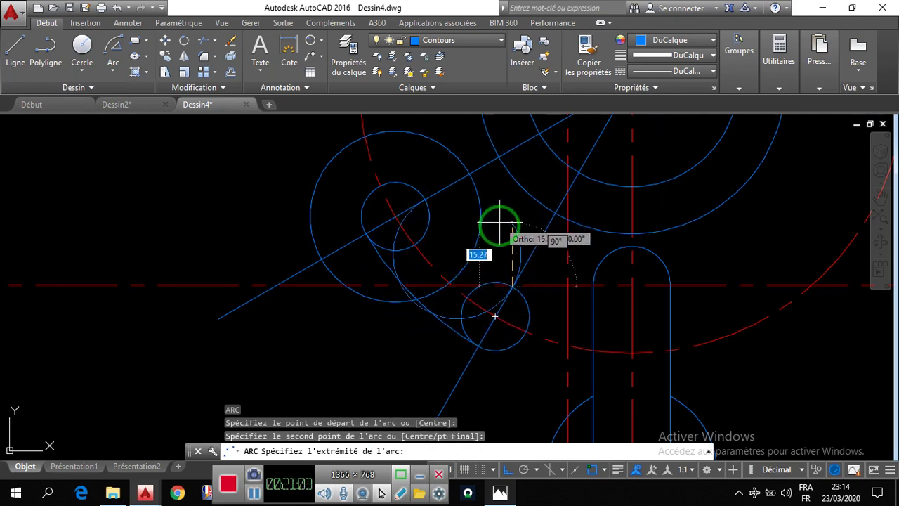
key("Escape")
Draw the curved slot's inner side as a start-end-angle arc of 30° between the two 8 mm circles' inner intersections with the slanted lines
scroll(512, 267, "up", 4)
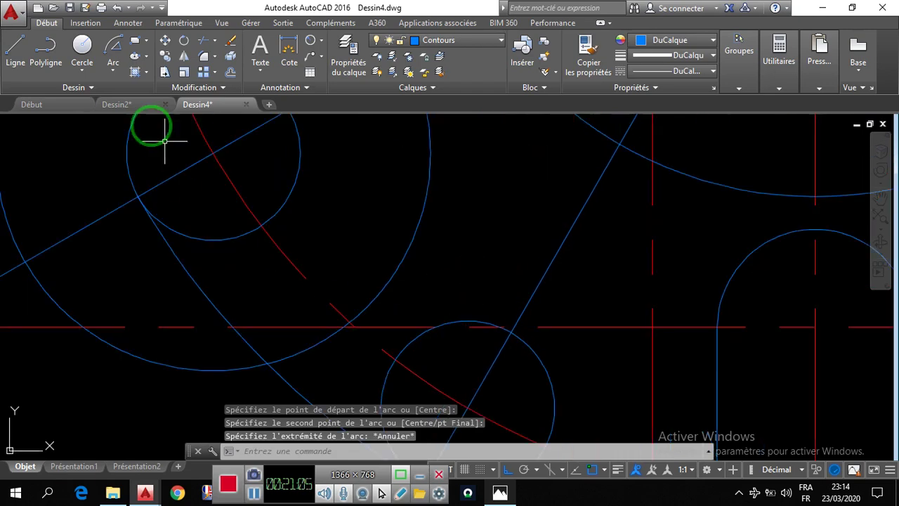
left_click(113, 52)
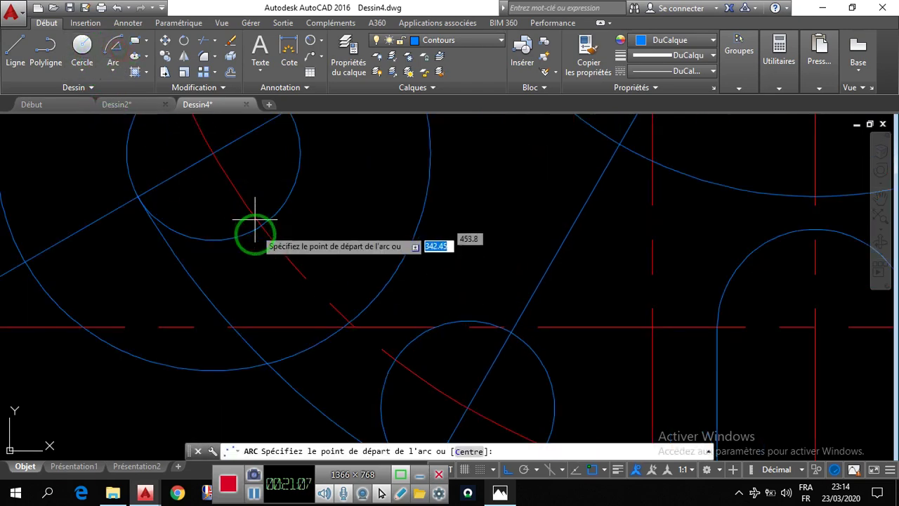
scroll(253, 232, "down", 2)
left_click(277, 155)
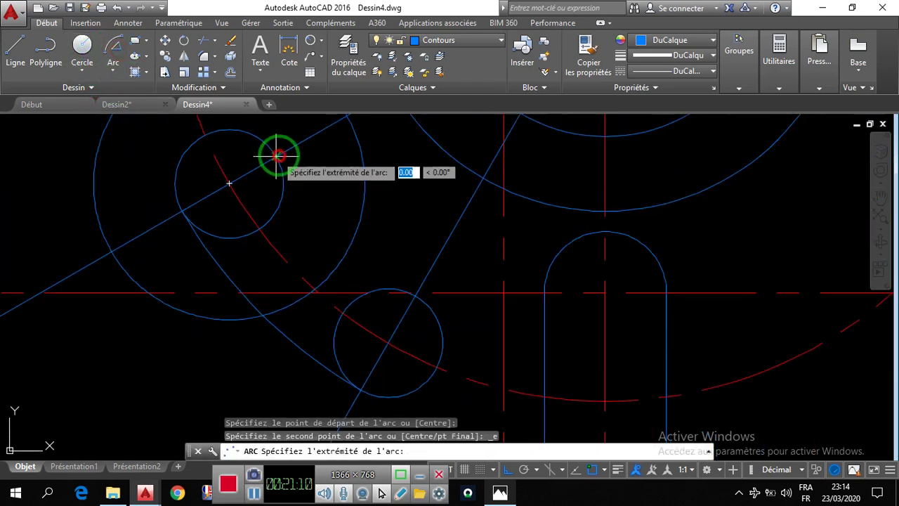
left_click(417, 296)
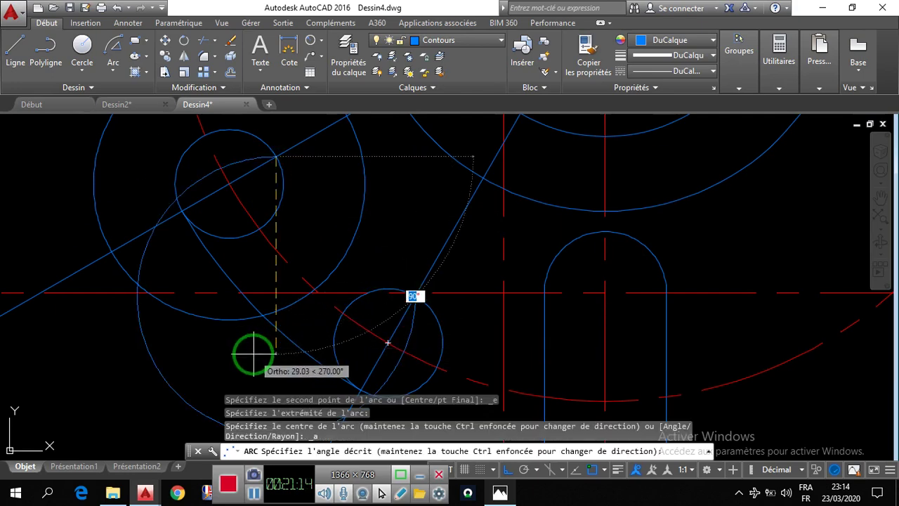
key("Return")
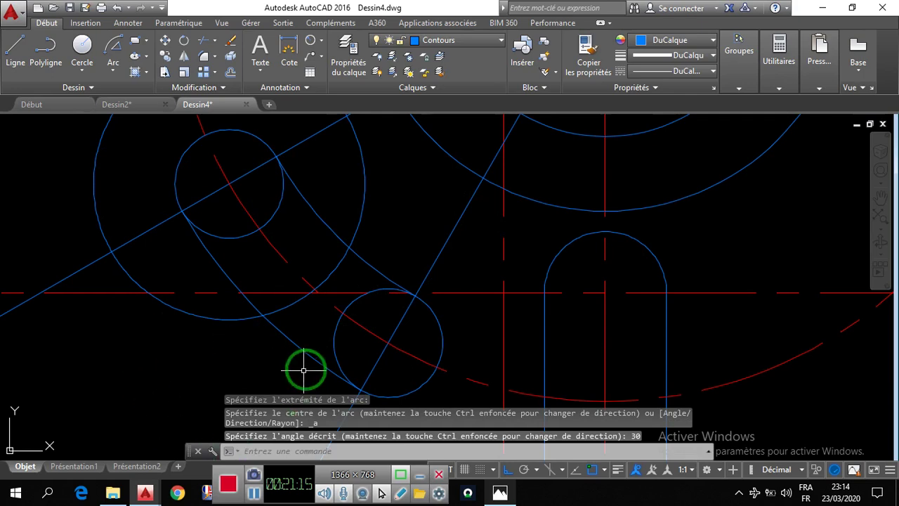
scroll(301, 372, "down", 3)
scroll(301, 312, "up", 2)
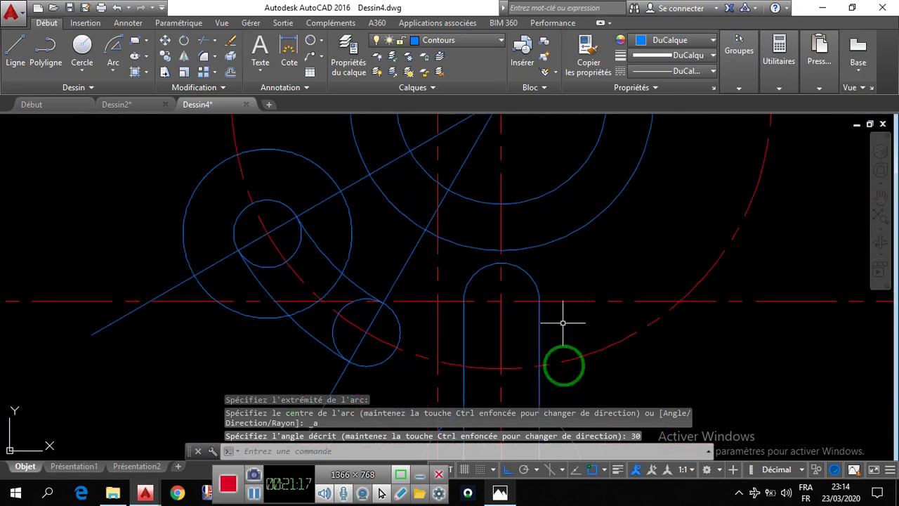
Check the outline between the curved slot's R20 boss and the vertical slot's R20 boss in the reference image in Photos and return to AutoCAD
scroll(331, 297, "down", 2)
scroll(337, 215, "up", 1)
scroll(303, 281, "down", 3)
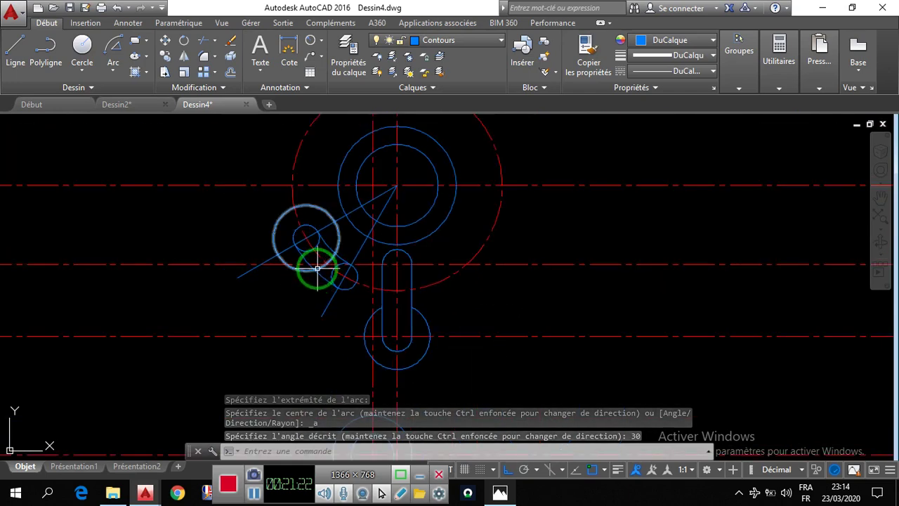
scroll(312, 242, "down", 2)
scroll(335, 293, "down", 4)
scroll(322, 330, "up", 4)
scroll(344, 165, "up", 2)
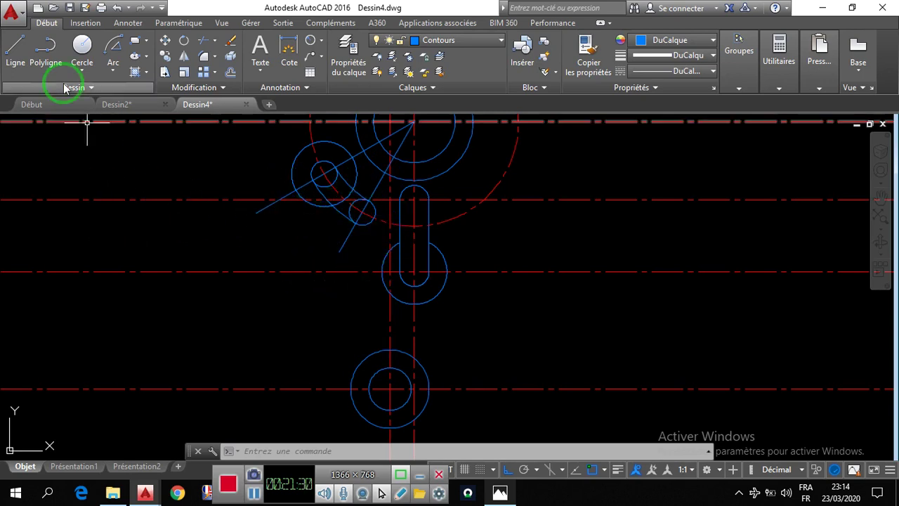
left_click(500, 494)
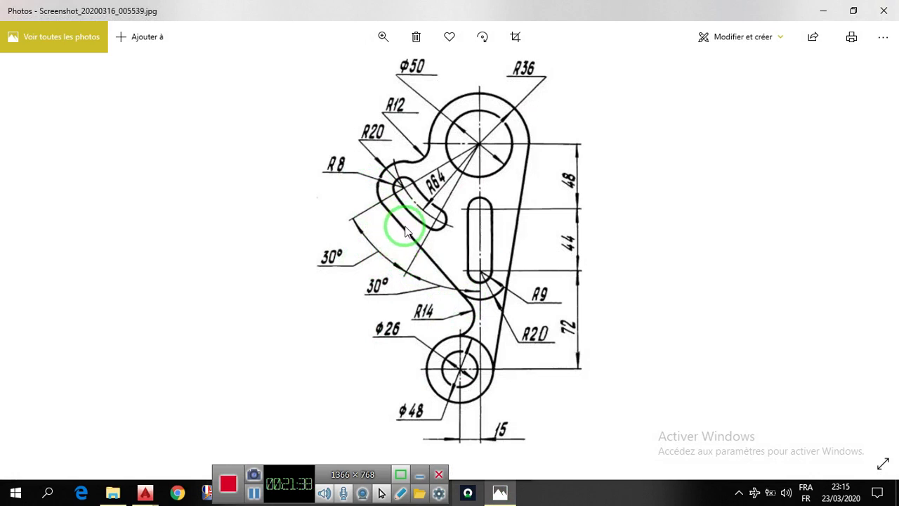
left_click(499, 492)
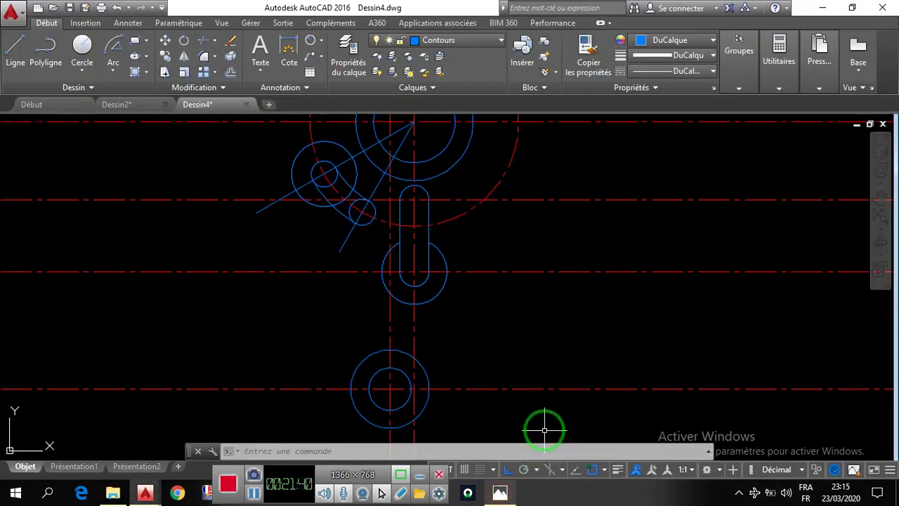
With only the Tangent object snap active, draw a line tangent to the outer sides of the curved slot's and vertical slot's 20 mm radius circles
left_click(603, 471)
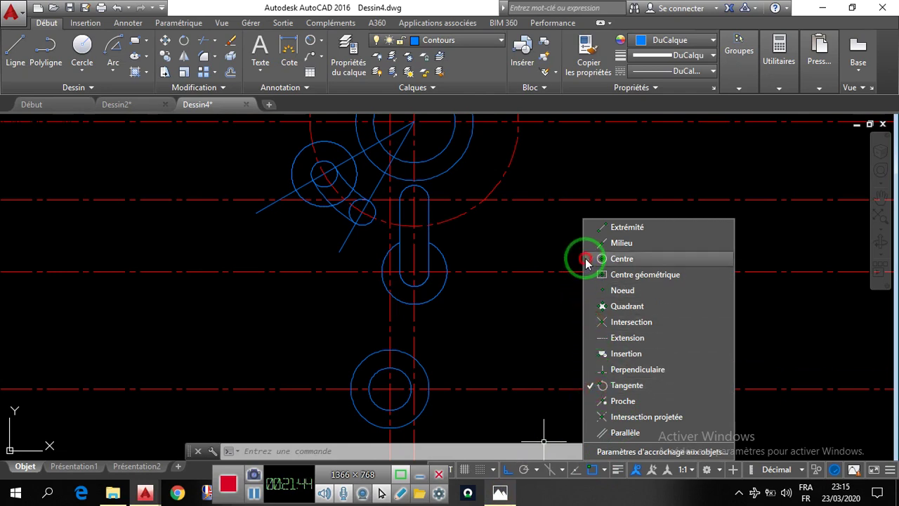
left_click(538, 254)
left_click(16, 48)
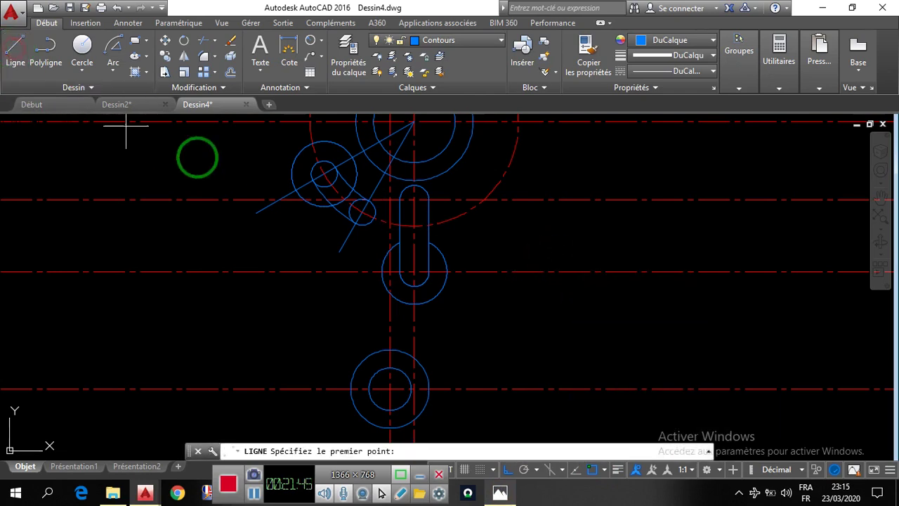
left_click(291, 164)
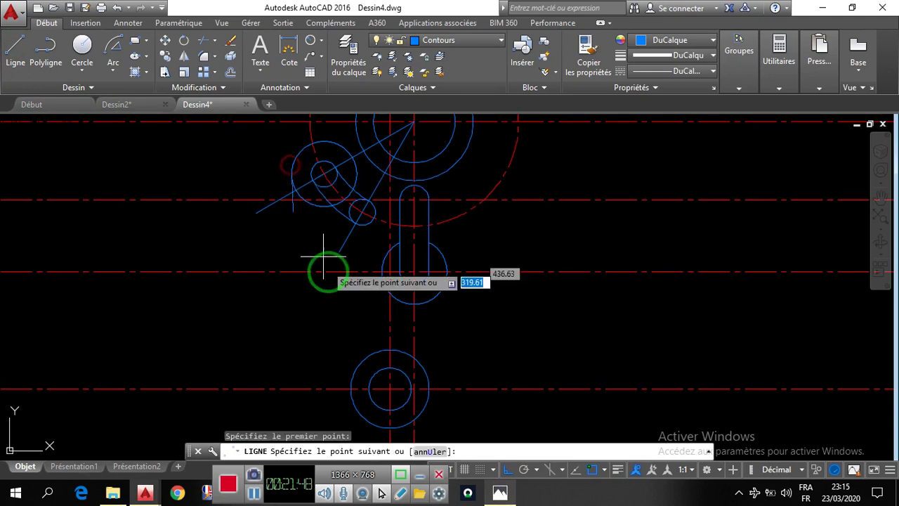
left_click(383, 284)
key("Return")
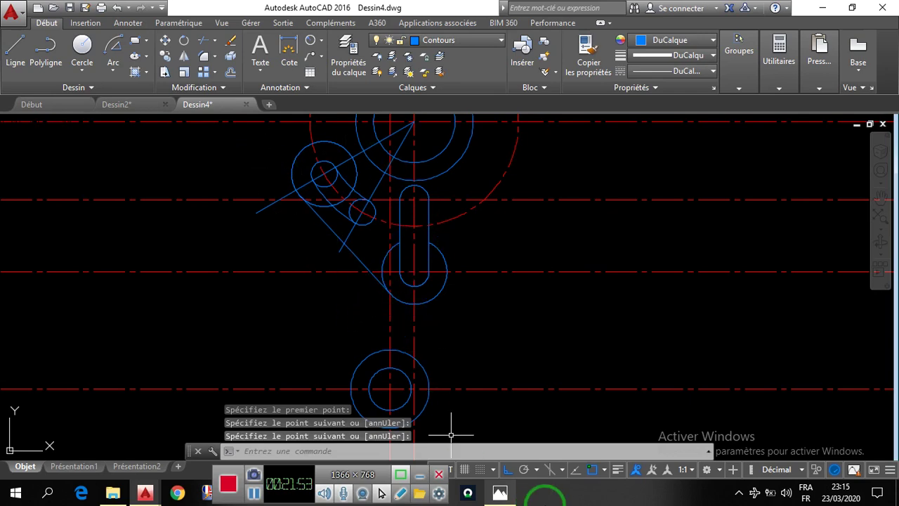
Check the fillet between the slanted outline and the bottom boss in the reference image in Photos and return to AutoCAD
left_click(502, 494)
left_click(467, 342)
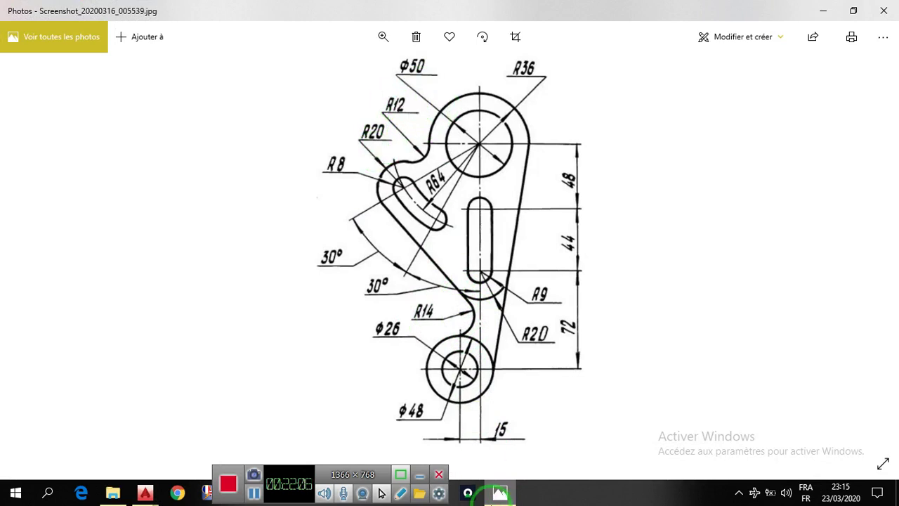
left_click(501, 494)
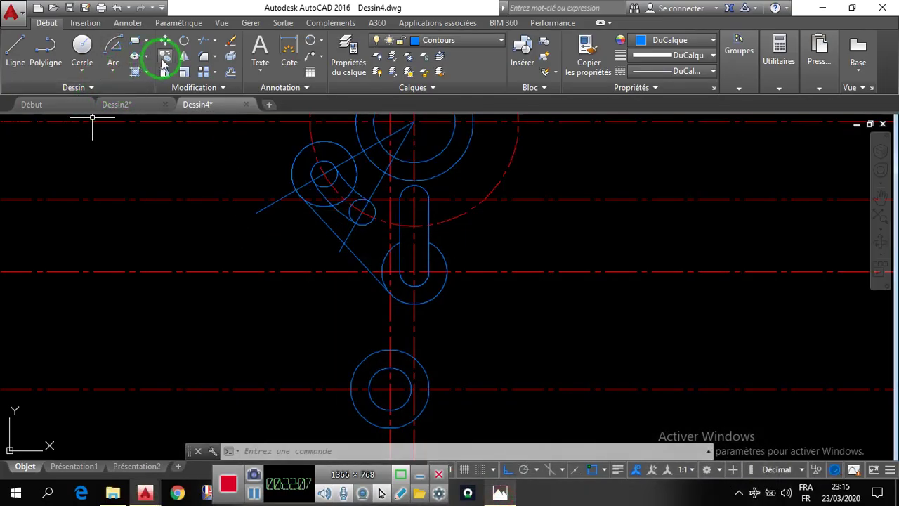
left_click(215, 56)
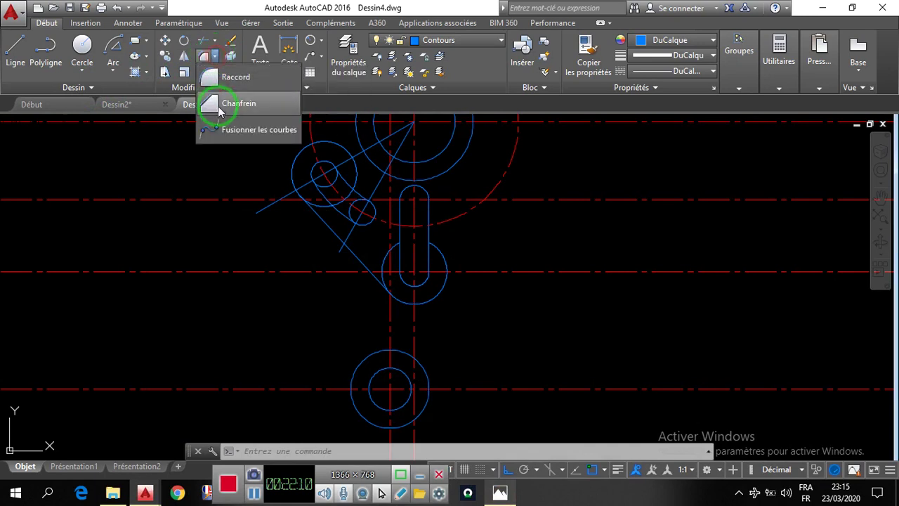
left_click(211, 77)
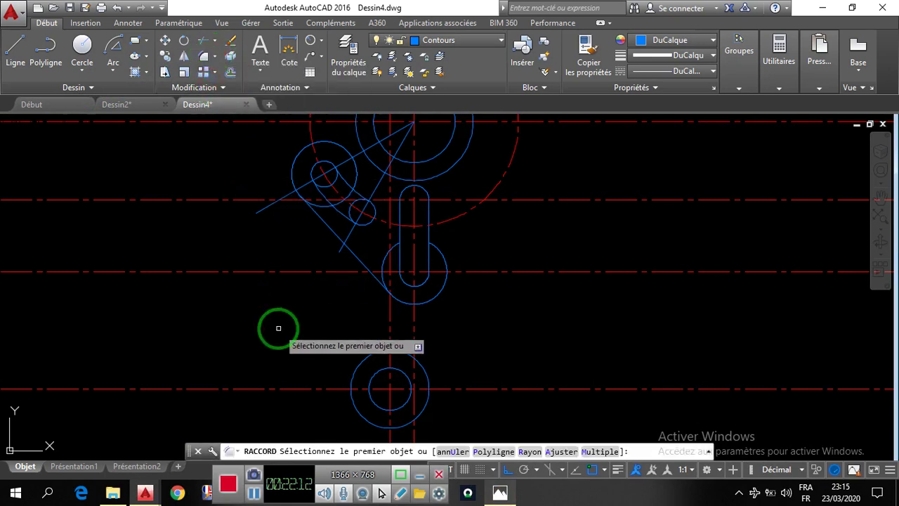
key("Escape")
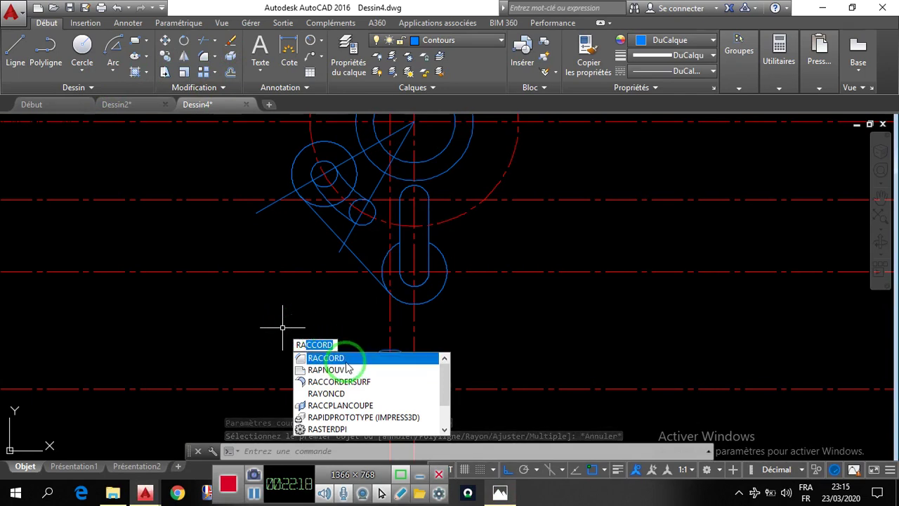
Fillet the bottom boss's 48 mm diameter circle and the slanted tangent line with a 14 mm radius
left_click(345, 360)
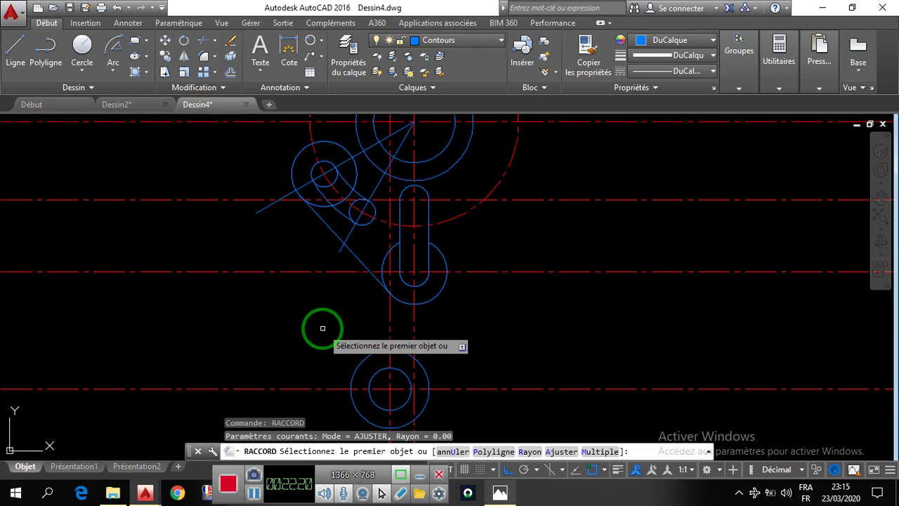
type("r")
key("Return")
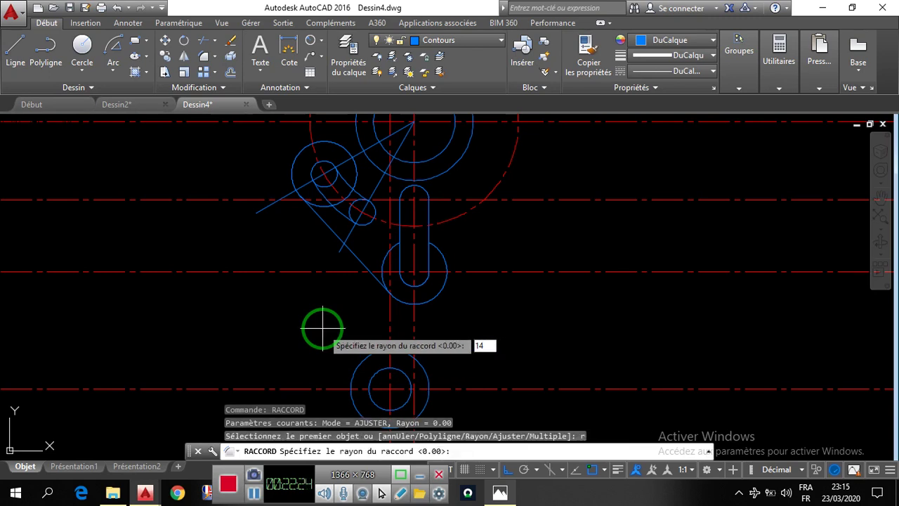
key("Return")
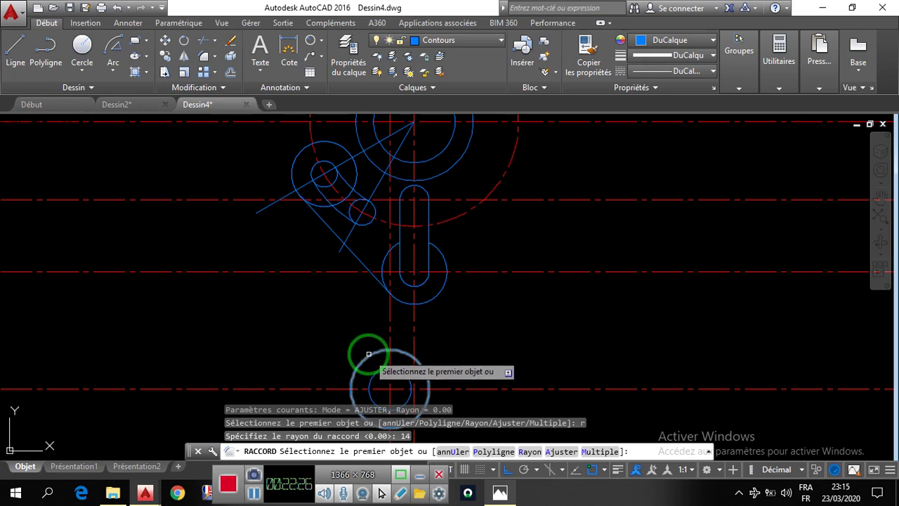
left_click(366, 357)
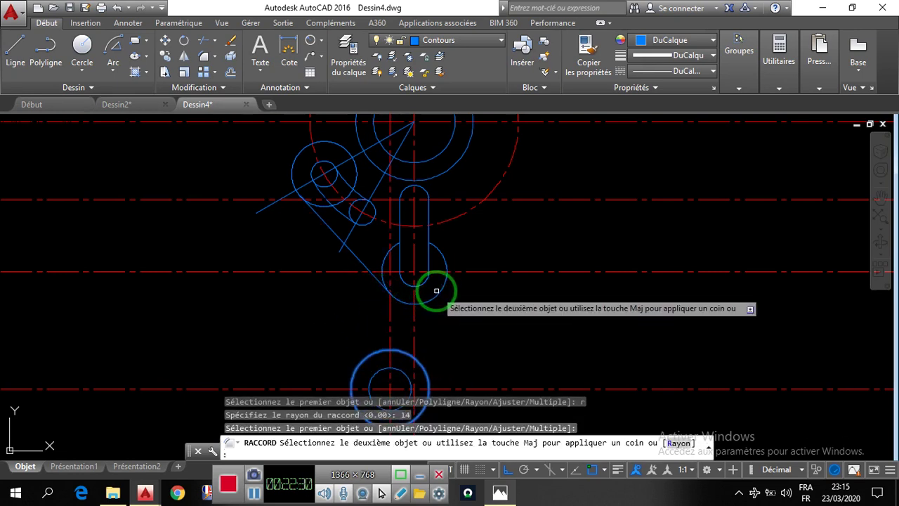
left_click(358, 260)
scroll(418, 313, "up", 8)
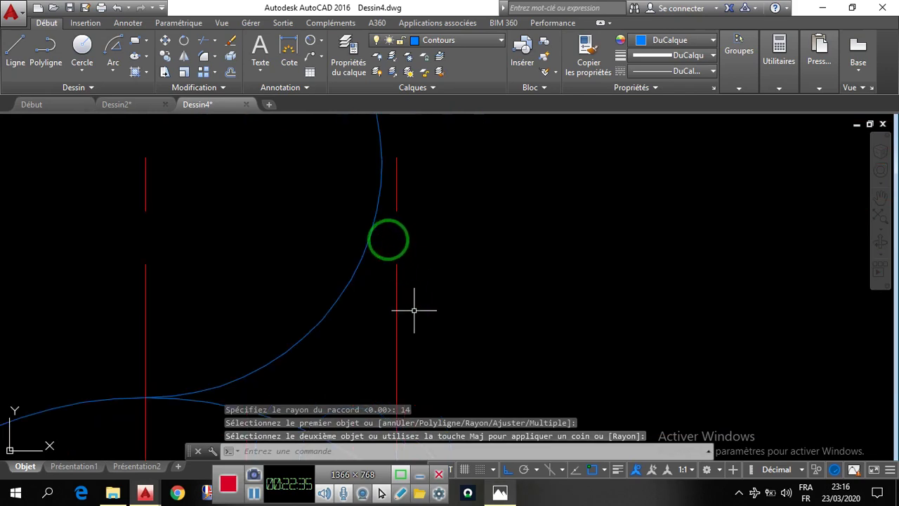
scroll(398, 211, "down", 6)
scroll(386, 189, "up", 5)
scroll(413, 290, "up", 4)
scroll(415, 302, "down", 6)
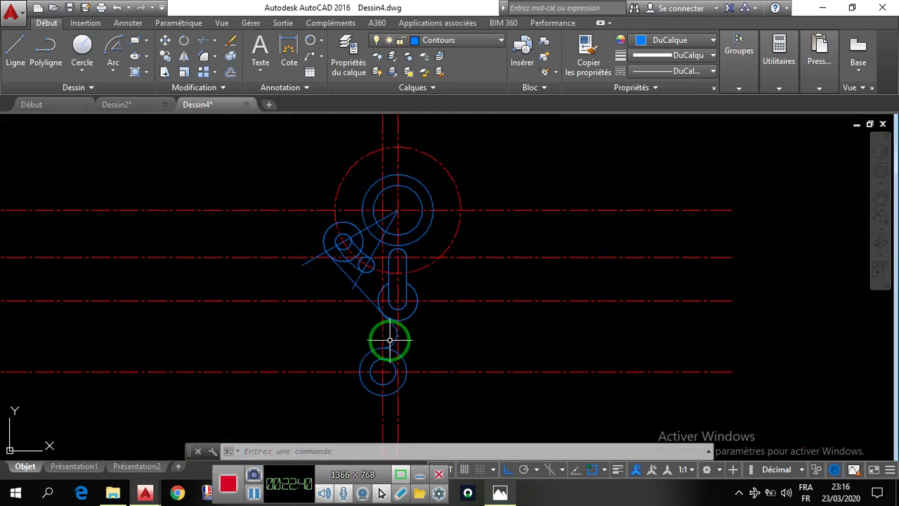
Fillet the curved slot's 20 mm radius circle and the top boss's 36 mm radius circle with a 12 mm radius
left_click(200, 62)
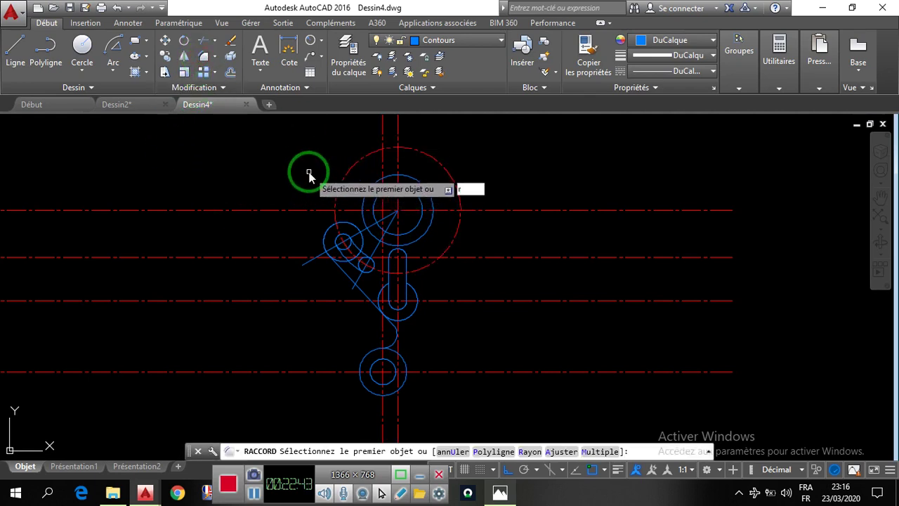
type("r")
key("Return")
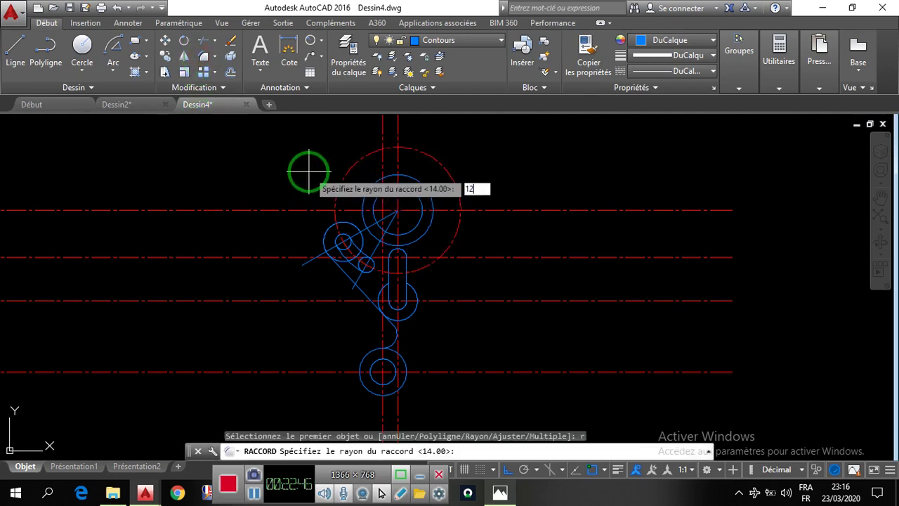
key("Return")
scroll(352, 232, "up", 5)
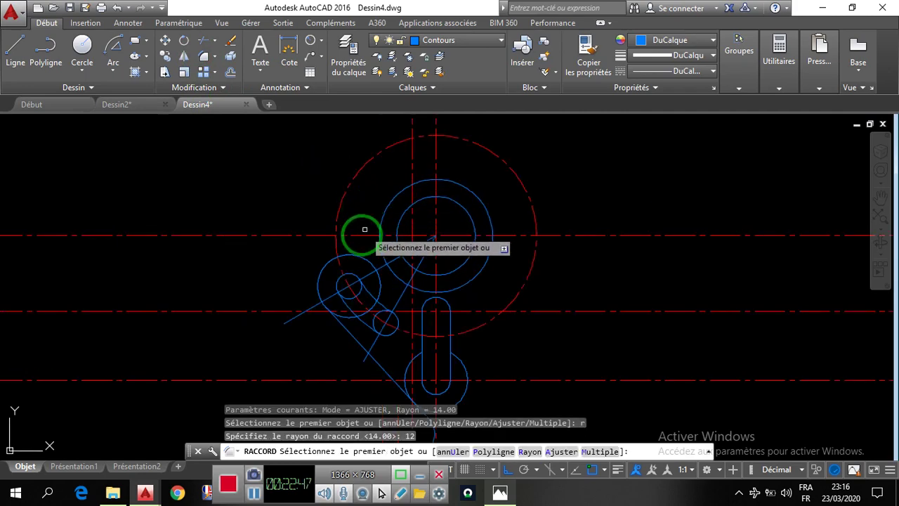
left_click(407, 236)
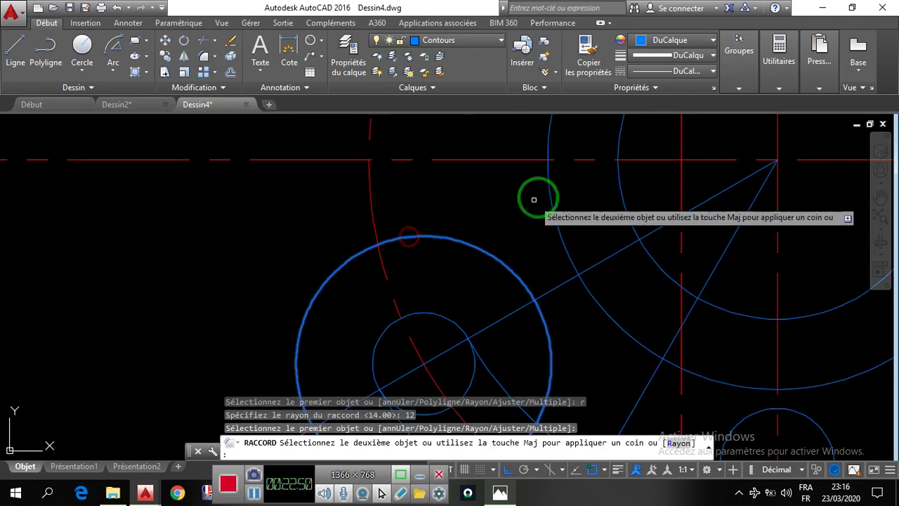
scroll(499, 201, "down", 5)
left_click(493, 173)
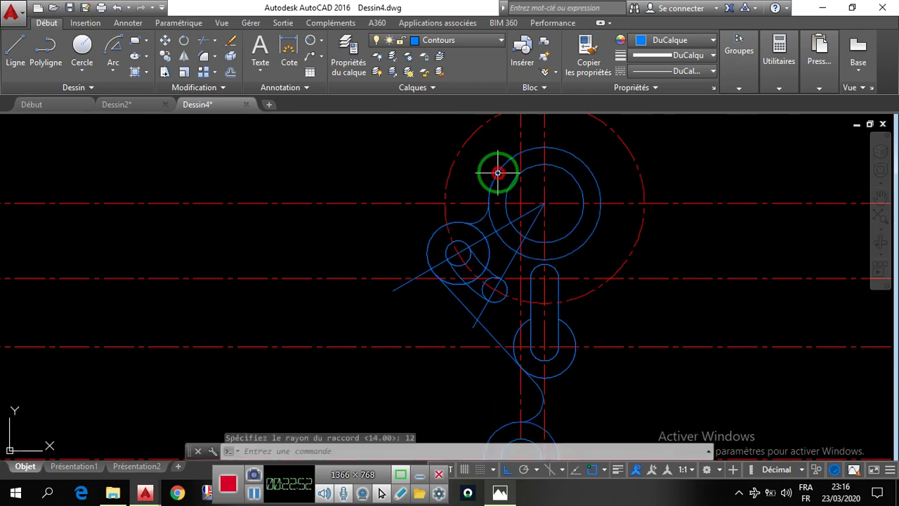
Inspect the filleted outline and compare it with the reference image in Photos, looking at the straight side between the top and bottom bosses, and return to AutoCAD
scroll(487, 213, "up", 4)
scroll(257, 237, "down", 6)
scroll(419, 243, "down", 2)
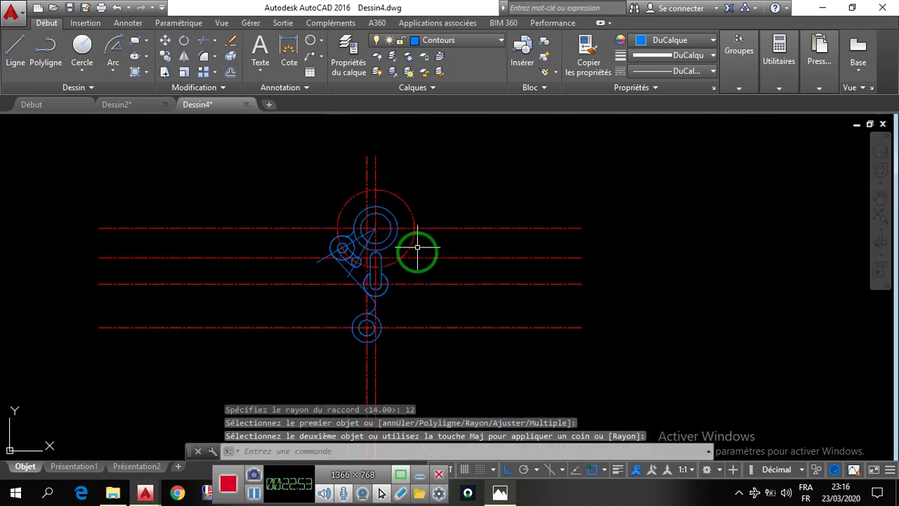
scroll(373, 308, "up", 4)
scroll(365, 260, "down", 5)
scroll(383, 211, "up", 4)
scroll(388, 231, "down", 4)
scroll(386, 230, "up", 4)
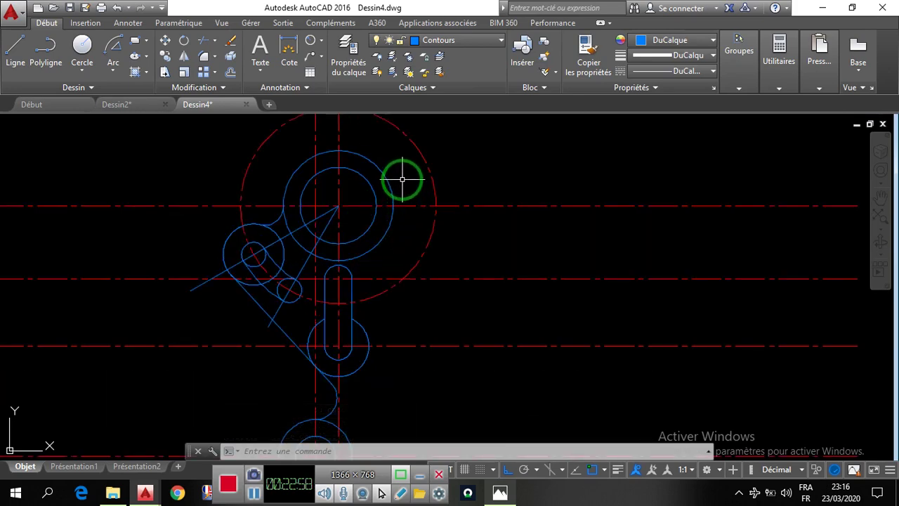
left_click(500, 491)
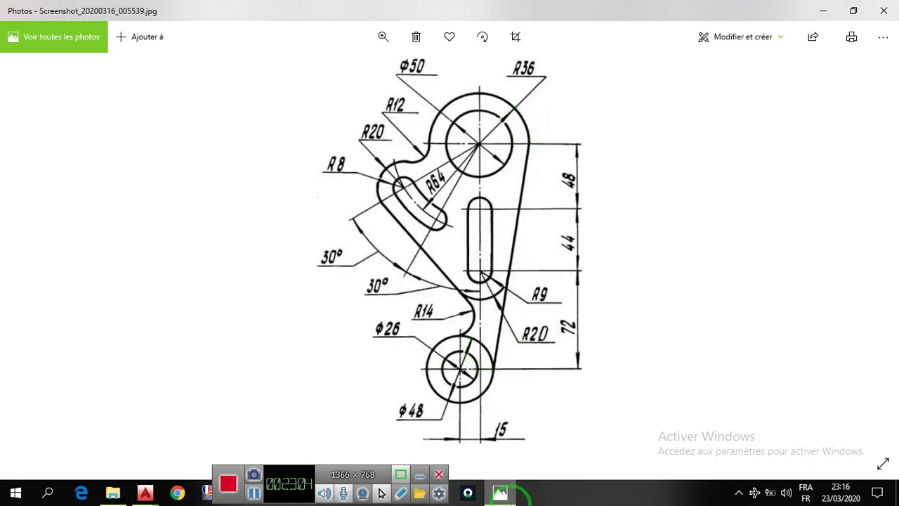
left_click(500, 492)
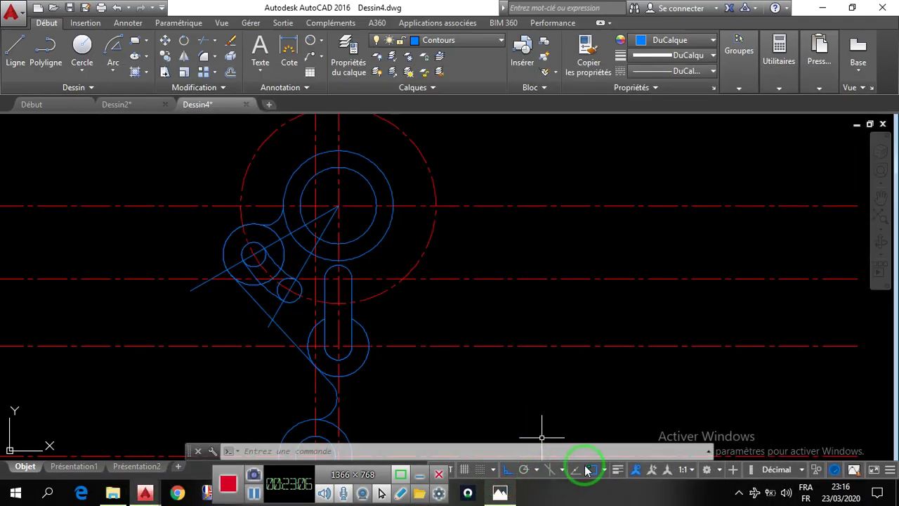
Draw a line with Tangent snap from the right side of the 36 mm radius circle to the right side of the bottom 48 mm diameter circle
left_click(604, 469)
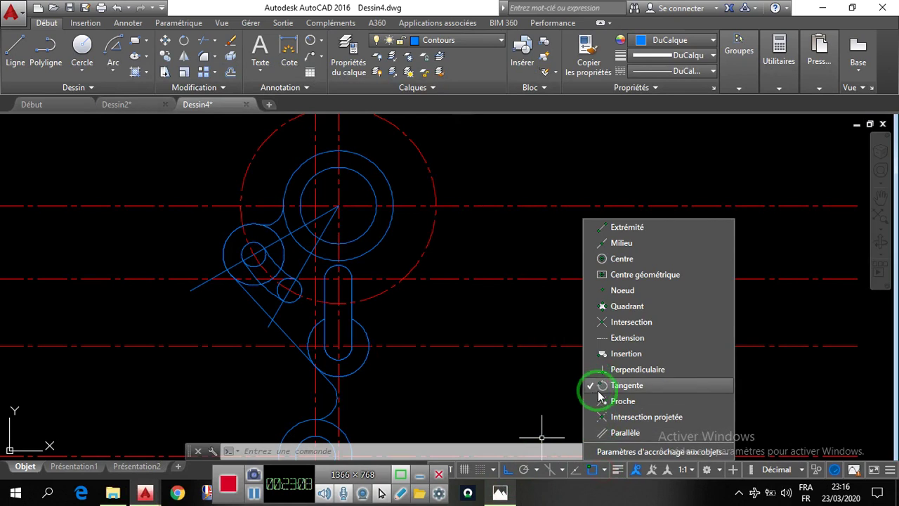
left_click(556, 399)
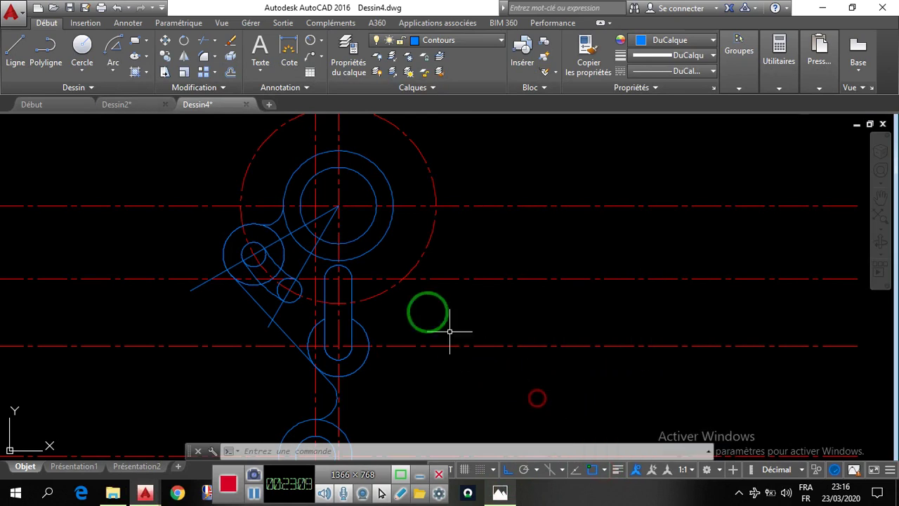
left_click(16, 46)
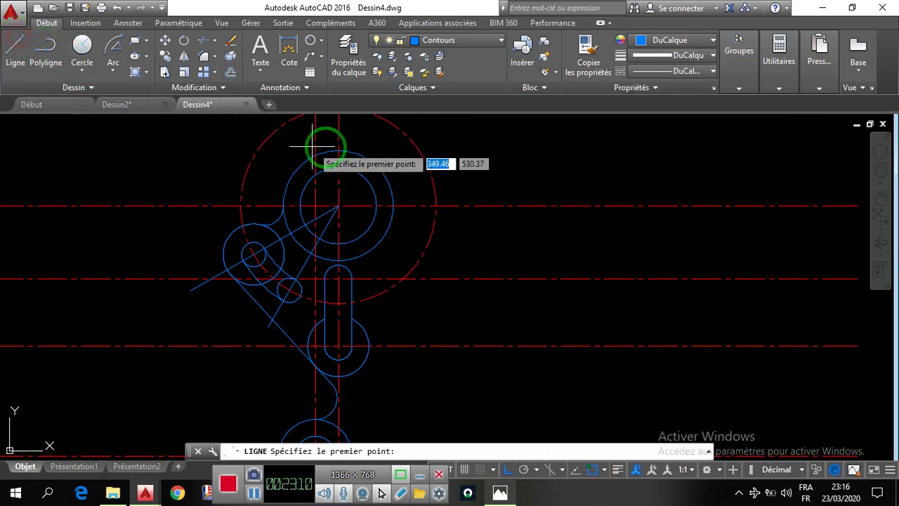
left_click(391, 200)
scroll(393, 207, "down", 4)
scroll(353, 372, "up", 5)
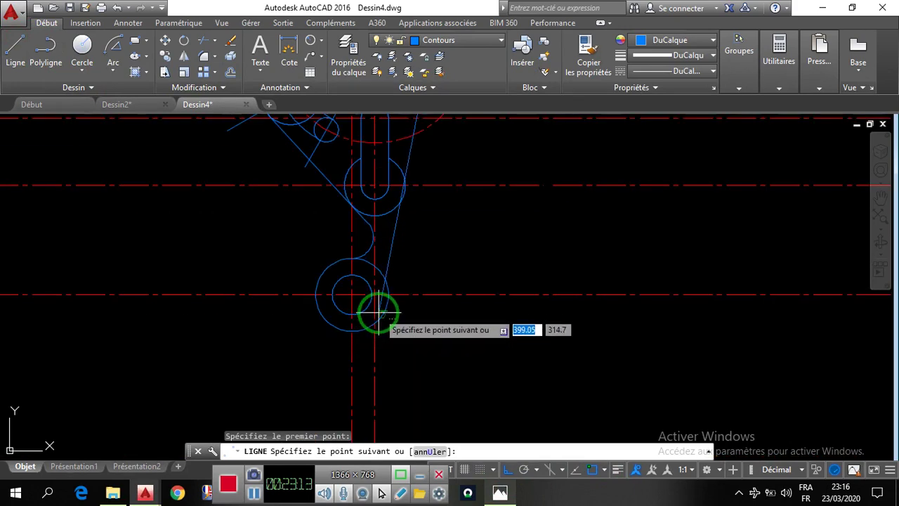
left_click(383, 306)
key("Return")
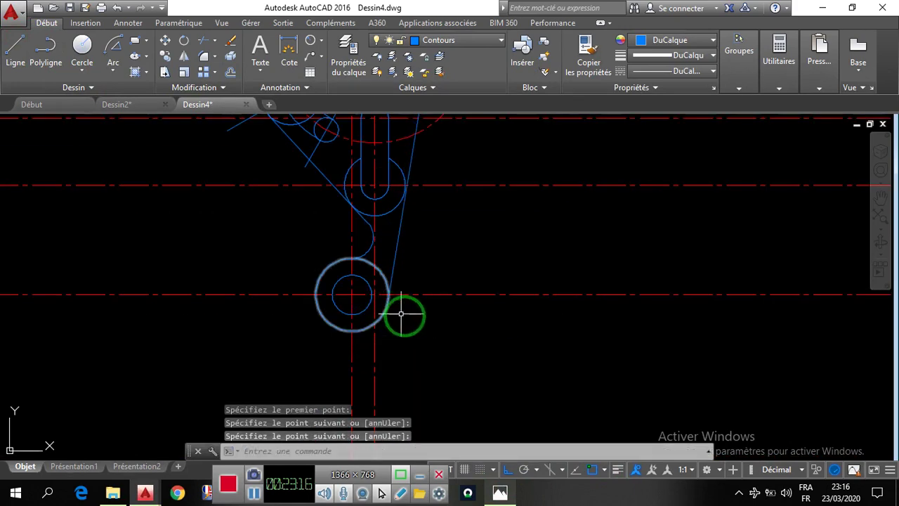
scroll(384, 309, "down", 5)
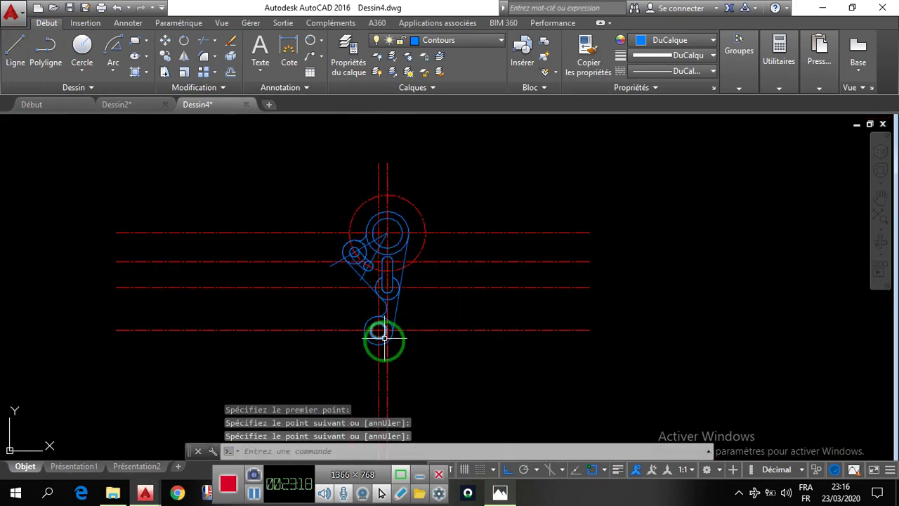
scroll(402, 316, "up", 6)
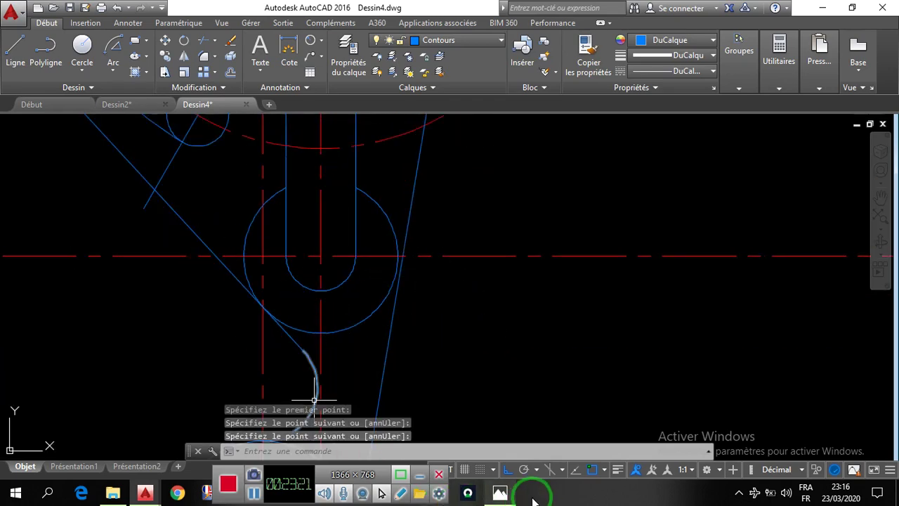
Check in the Photos reference image how the R20 arc meets the long side line, and return to AutoCAD
left_click(501, 494)
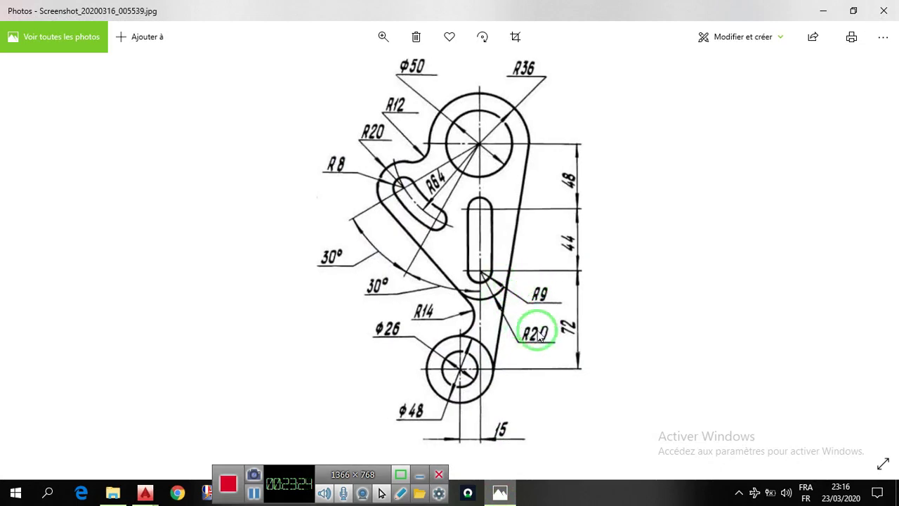
scroll(505, 294, "up", 3)
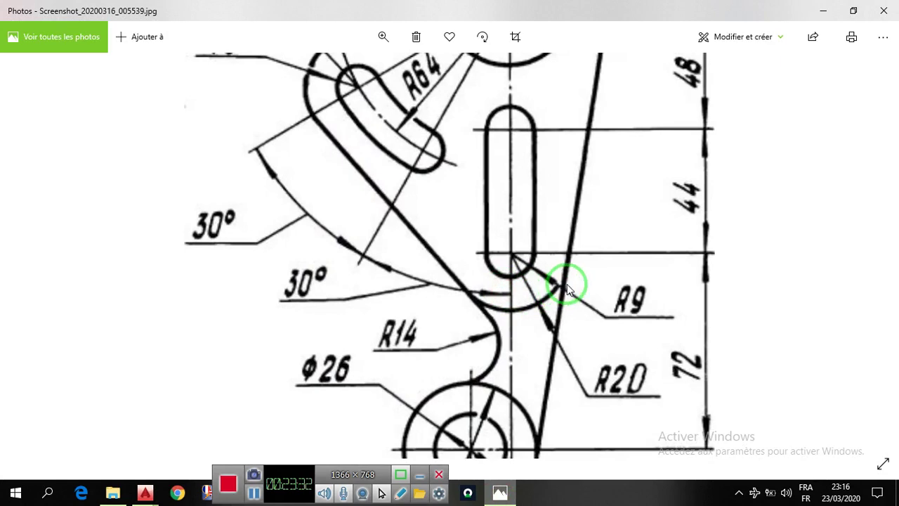
left_click(502, 492)
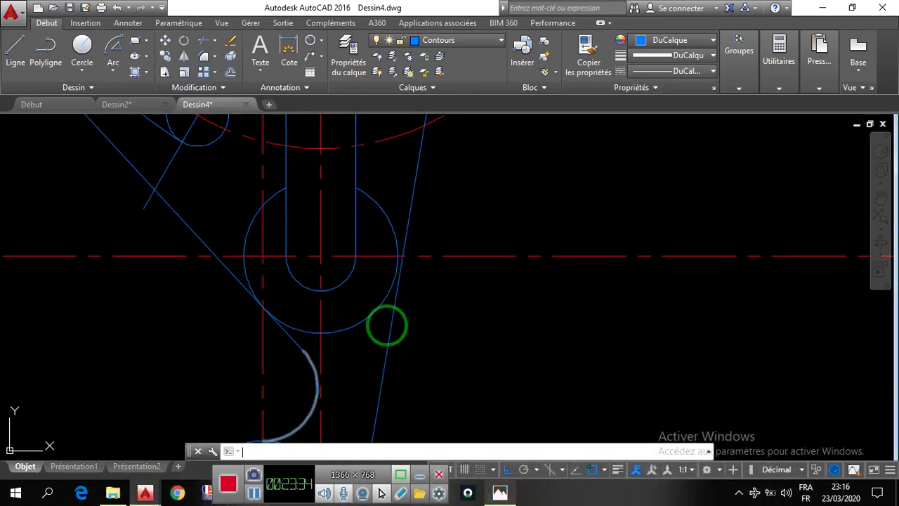
Replace the Tangent object snap with Endpoint and Intersection, and draw a horizontal line crossing the straight slot's lower R20 circle and the right tangent line
left_click(14, 54)
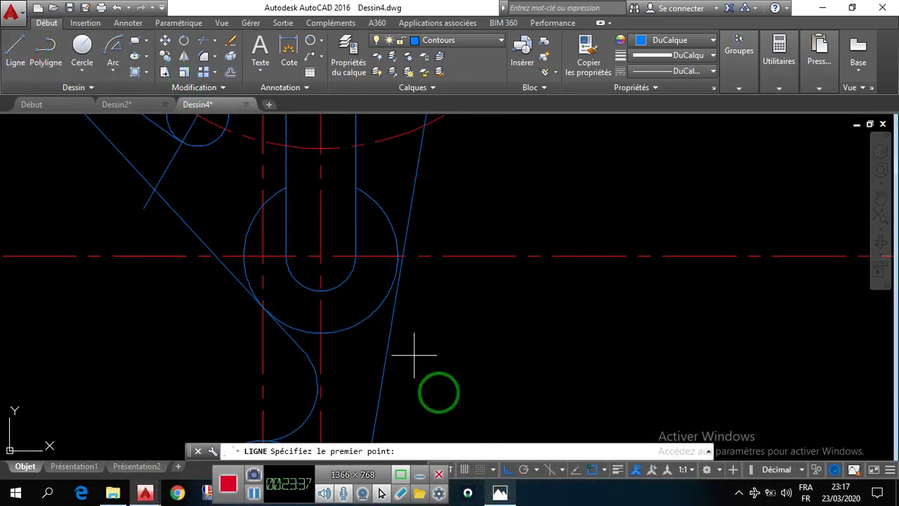
left_click(604, 470)
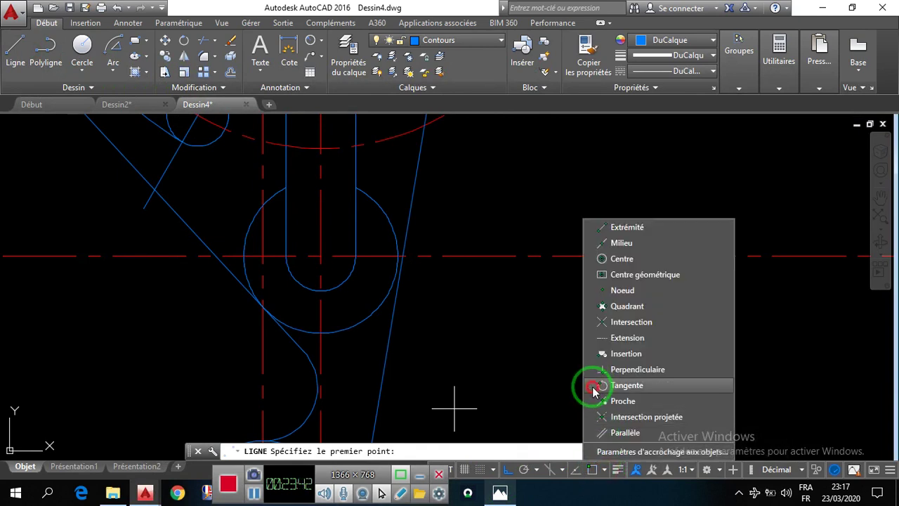
left_click(594, 227)
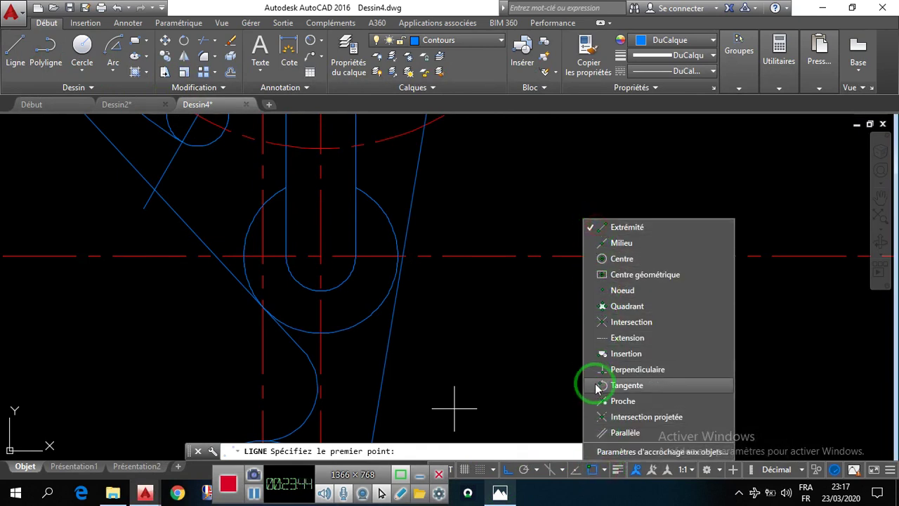
left_click(594, 322)
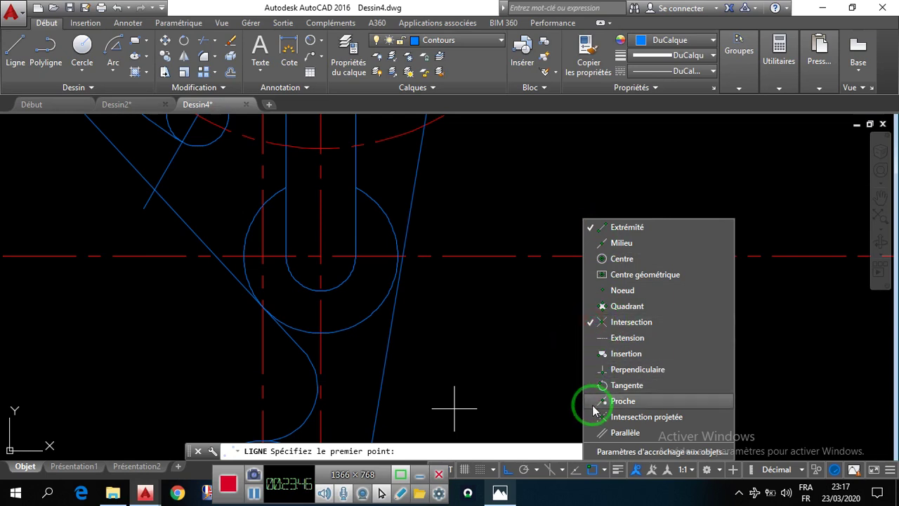
left_click(539, 310)
scroll(395, 269, "up", 2)
scroll(394, 269, "up", 2)
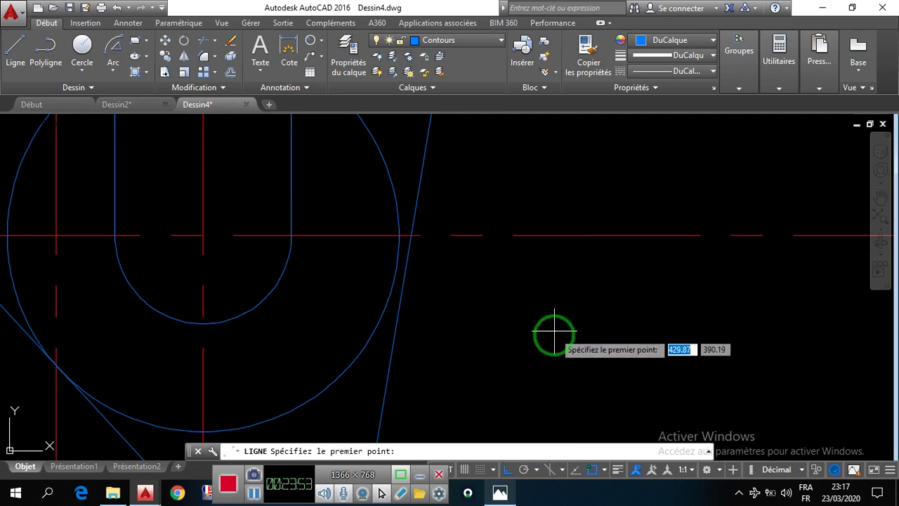
left_click(566, 350)
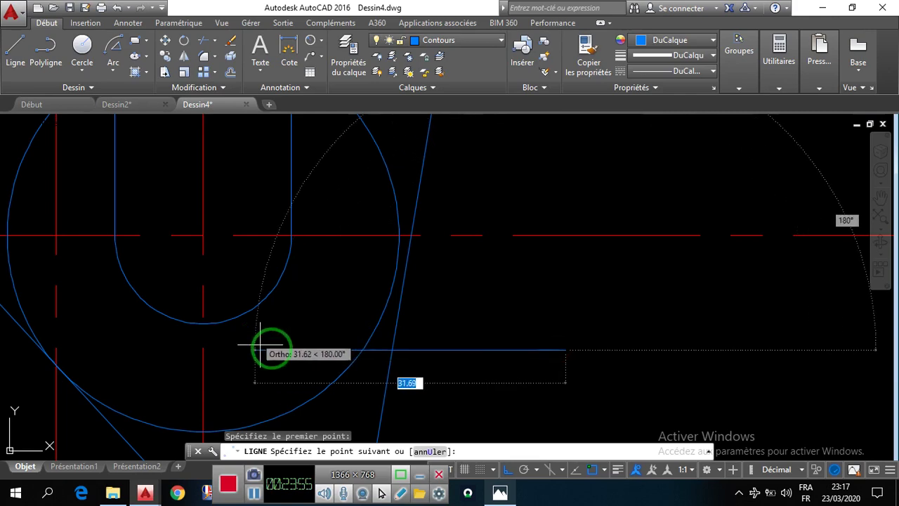
left_click(293, 349)
key("Escape")
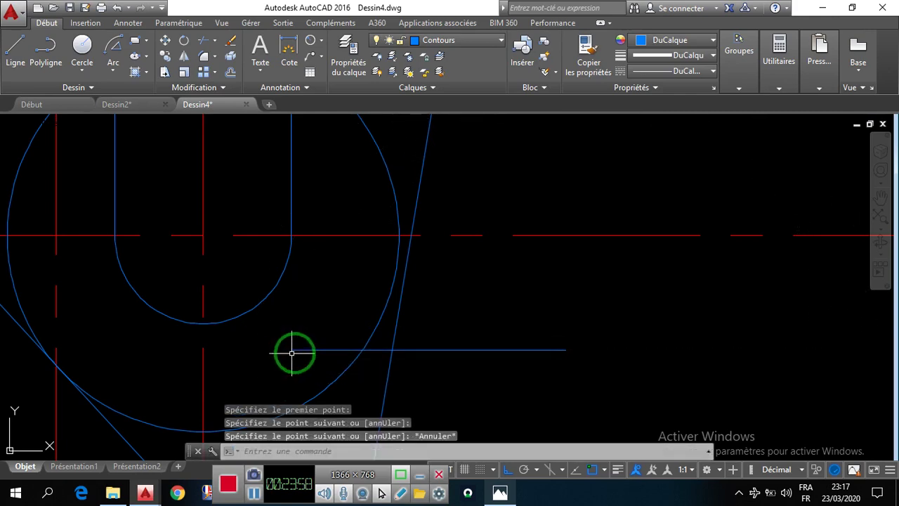
Trim the ends of the four horizontal centre lines left of the part, using all objects as cutting edges
scroll(438, 310, "down", 3)
scroll(397, 336, "up", 3)
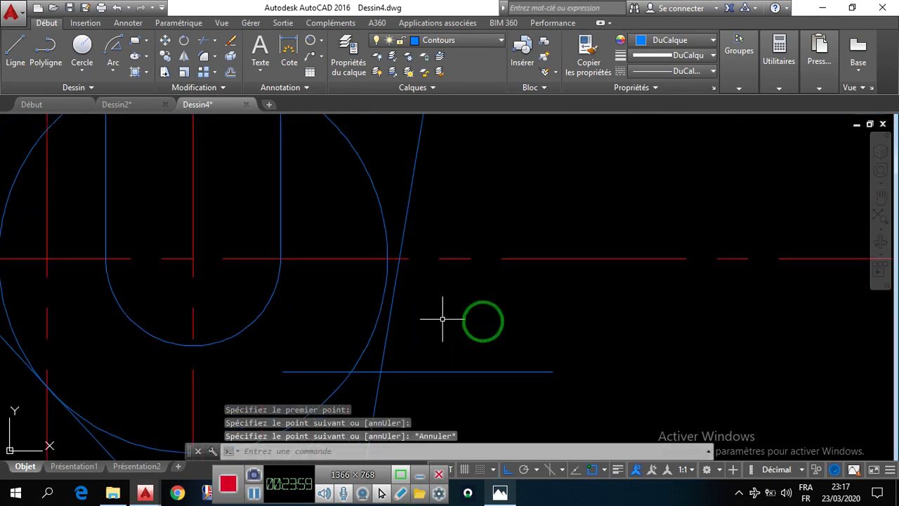
scroll(394, 317, "down", 5)
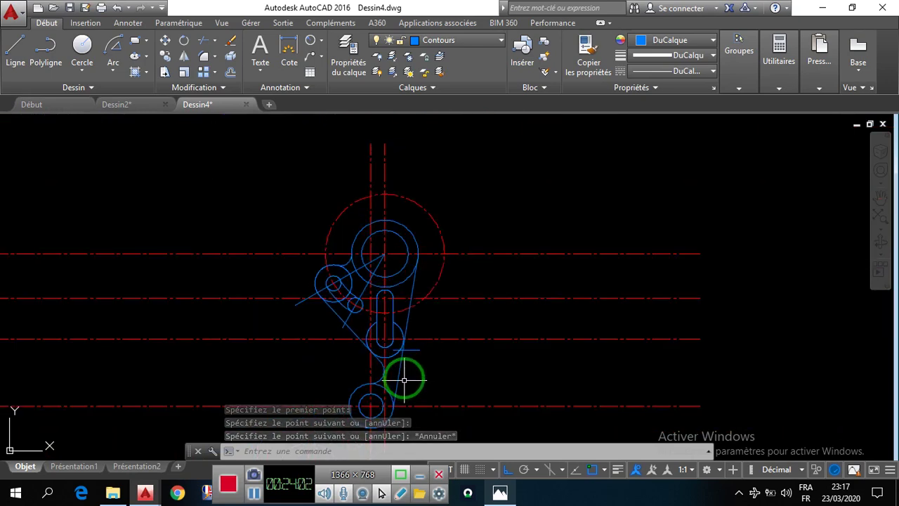
scroll(394, 212, "down", 4)
scroll(392, 251, "up", 5)
scroll(396, 241, "down", 4)
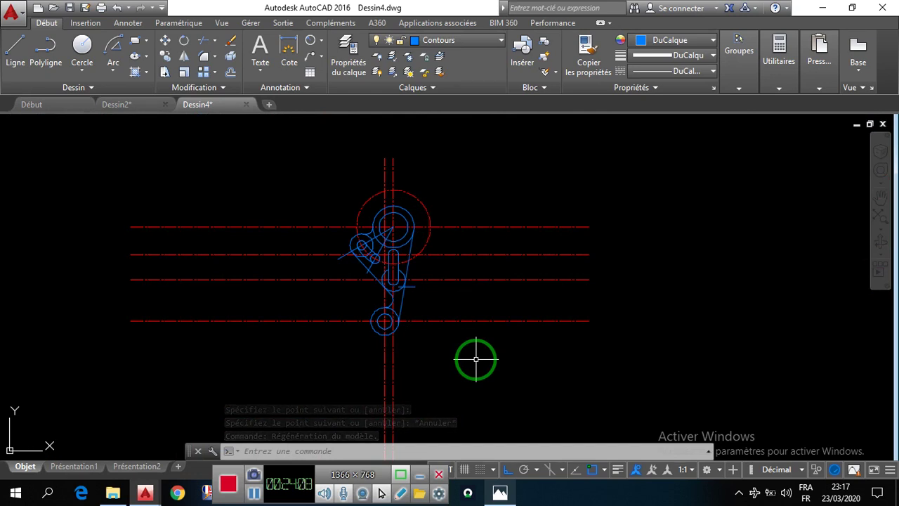
left_click(215, 42)
left_click(211, 73)
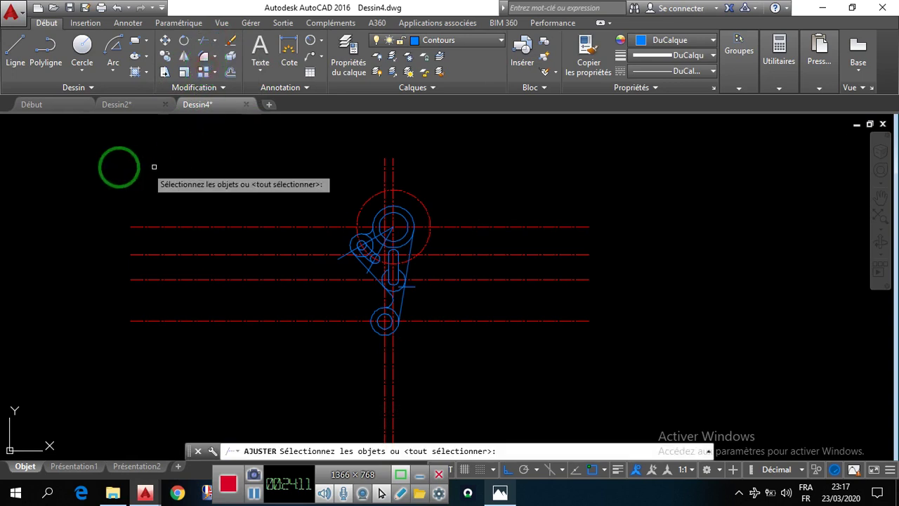
key("Return")
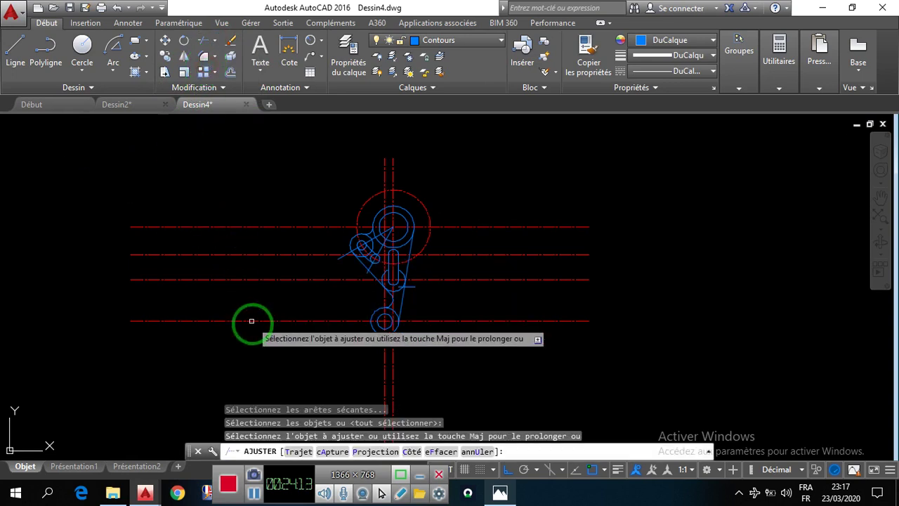
left_click(271, 361)
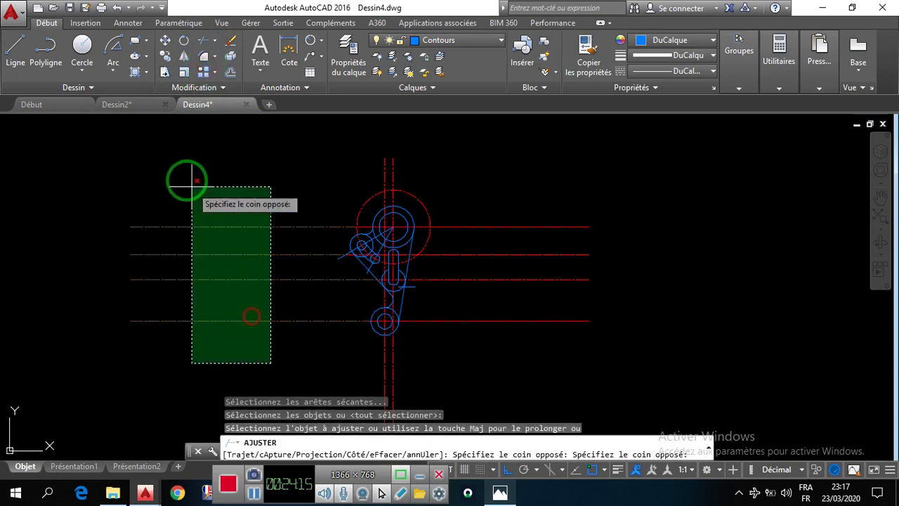
left_click(161, 157)
Trim the ends of the horizontal centre lines extending right of the part
left_click(591, 361)
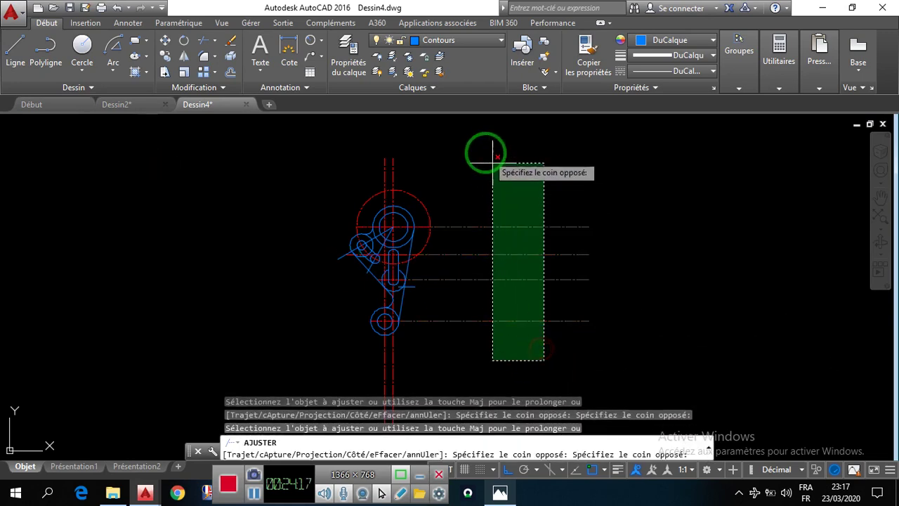
left_click(473, 146)
left_click(525, 303)
left_click(466, 196)
Trim the R64 axis circle between the top centre line and the curved slot's boss, and between the lower slot end and the left vertical centre line
scroll(408, 186, "up", 5)
scroll(471, 253, "down", 4)
scroll(439, 299, "up", 6)
scroll(434, 296, "up", 4)
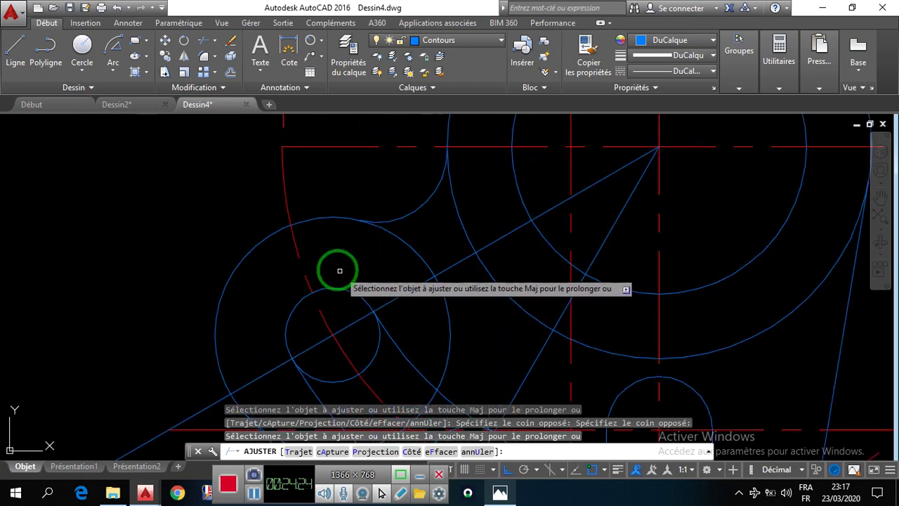
left_click(303, 183)
left_click(235, 172)
scroll(319, 186, "down", 4)
scroll(384, 292, "up", 6)
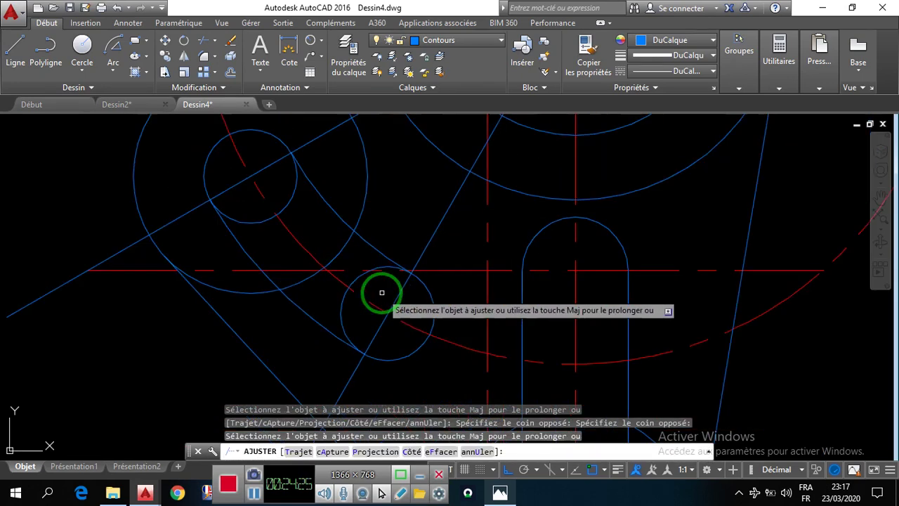
left_click(494, 395)
left_click(502, 316)
scroll(422, 302, "down", 3)
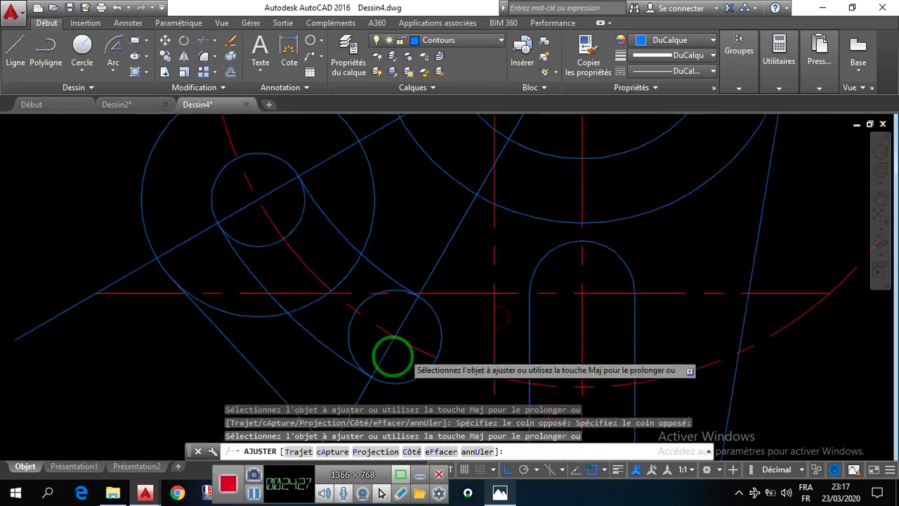
Trim the straight slot's upper horizontal centre line between the slot and right tangent line, and between the curved slot's end and left vertical centre line
scroll(390, 240, "up", 5)
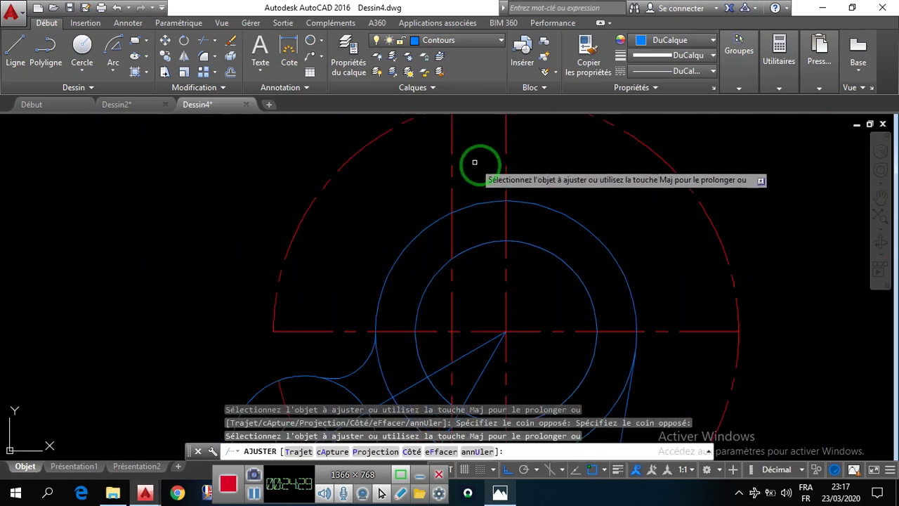
left_click(430, 149)
scroll(485, 196, "down", 4)
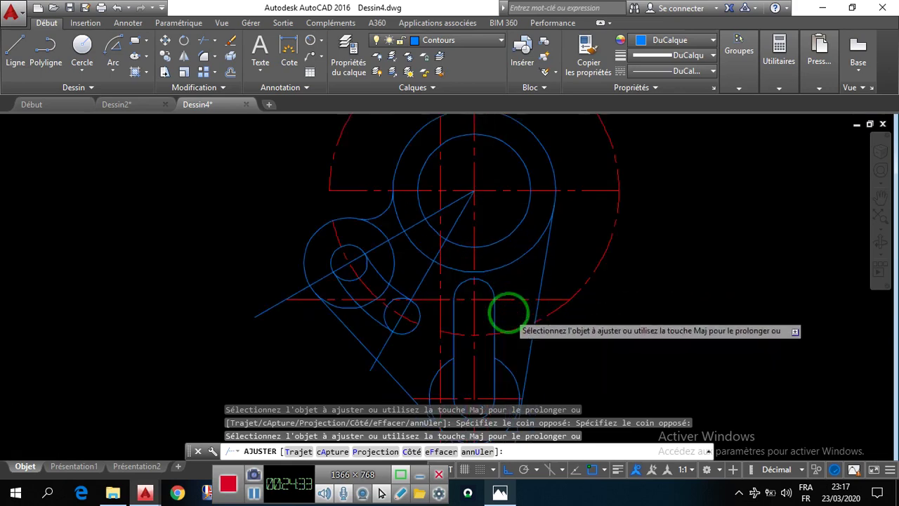
scroll(508, 309, "up", 6)
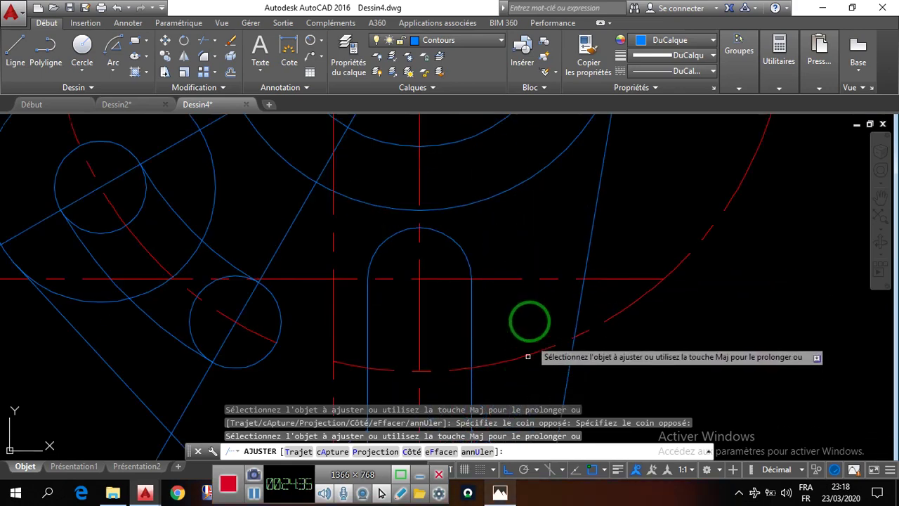
left_click(513, 280)
left_click(353, 280)
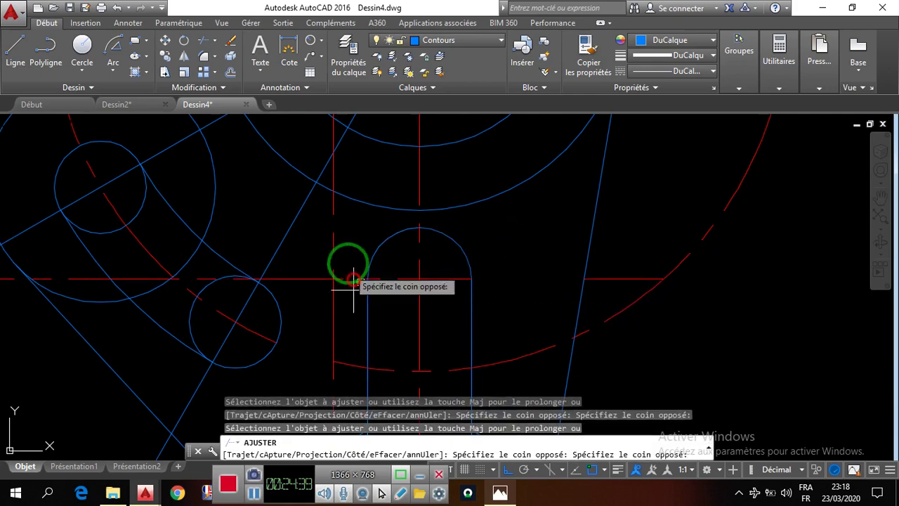
left_click(343, 241)
left_click(313, 261)
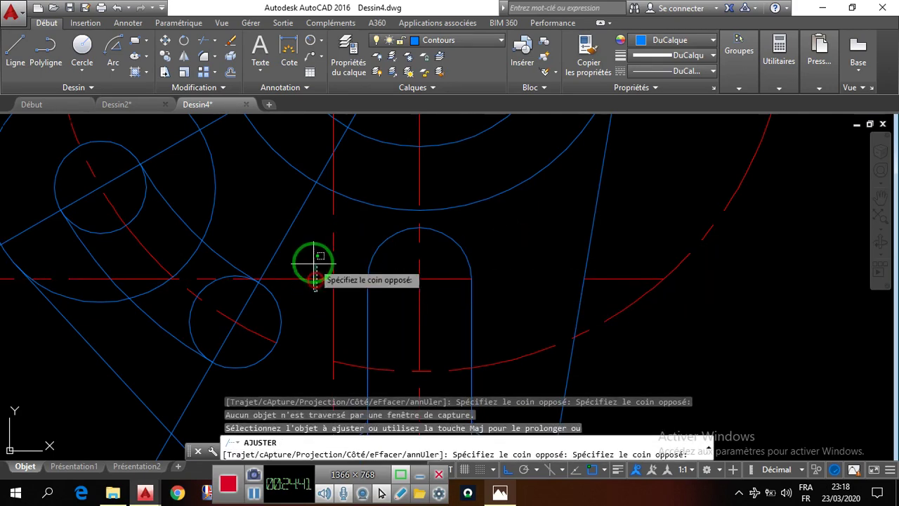
Trim the lower ends of the two vertical centre lines below the bottom boss
scroll(449, 246, "down", 4)
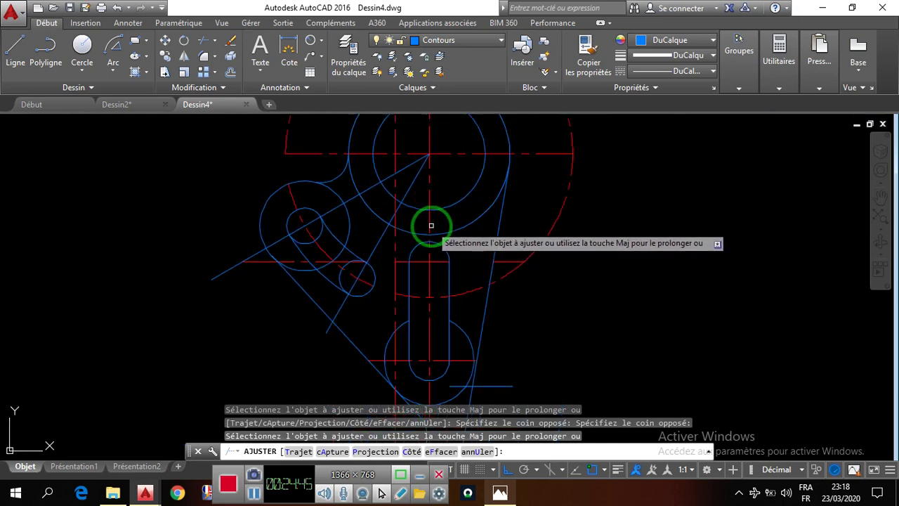
scroll(443, 296, "down", 4)
scroll(438, 320, "up", 4)
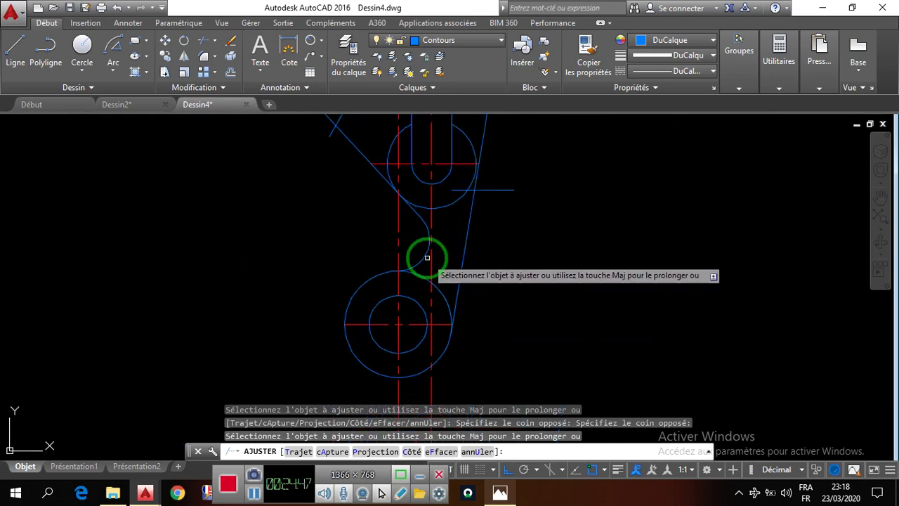
scroll(429, 257, "down", 4)
left_click(456, 321)
left_click(390, 313)
Trim the short horizontal line inside the R20 circle and beyond the right tangent line, and remove the circle's right arc above that line
scroll(414, 309, "down", 3)
scroll(407, 246, "up", 5)
left_click(494, 314)
left_click(475, 267)
scroll(422, 285, "up", 5)
left_click(313, 316)
left_click(316, 243)
scroll(423, 249, "up", 2)
left_click(443, 278)
left_click(358, 211)
Trim the left side of the straight slot's R20 circle between its horizontal centre line and the slanted tangent line
scroll(485, 296, "down", 5)
scroll(478, 291, "up", 5)
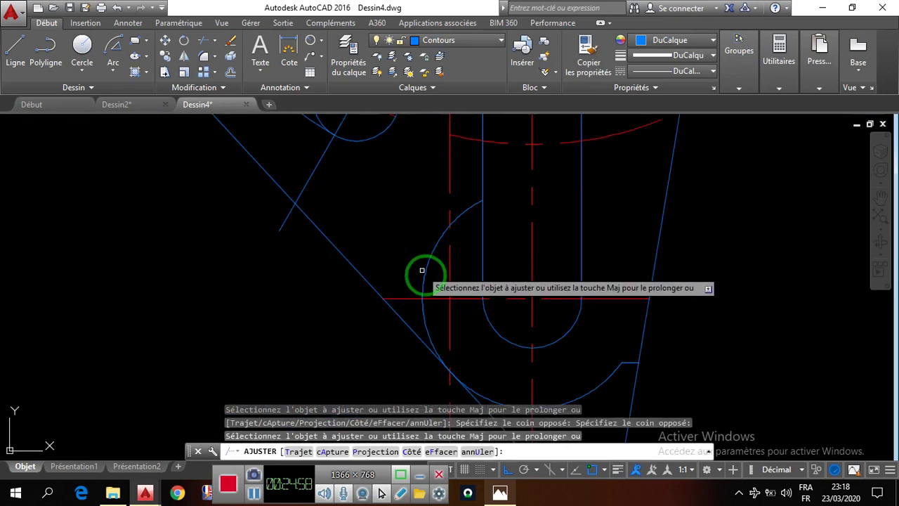
left_click(430, 312)
left_click(418, 304)
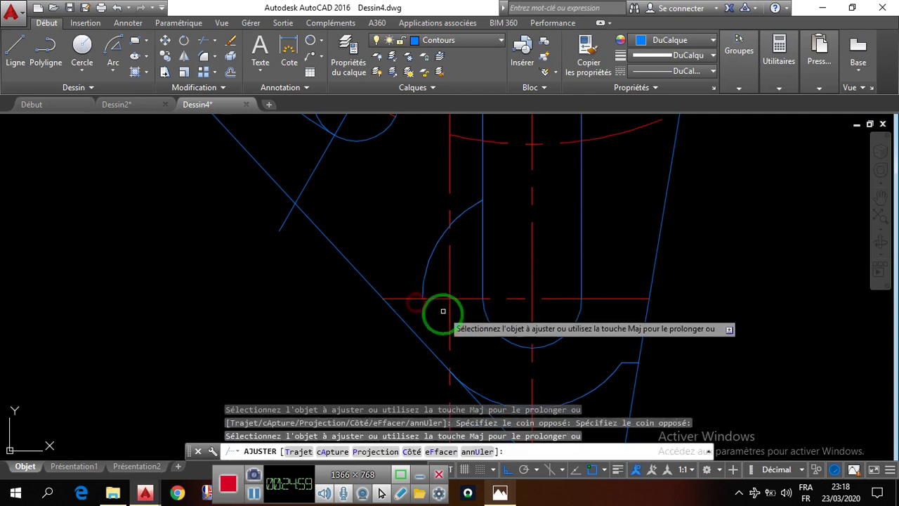
Trim the upper slanted construction line between the curved slot's R20 boss circle and the horizontal centre line
scroll(453, 366, "down", 3)
scroll(327, 227, "up", 3)
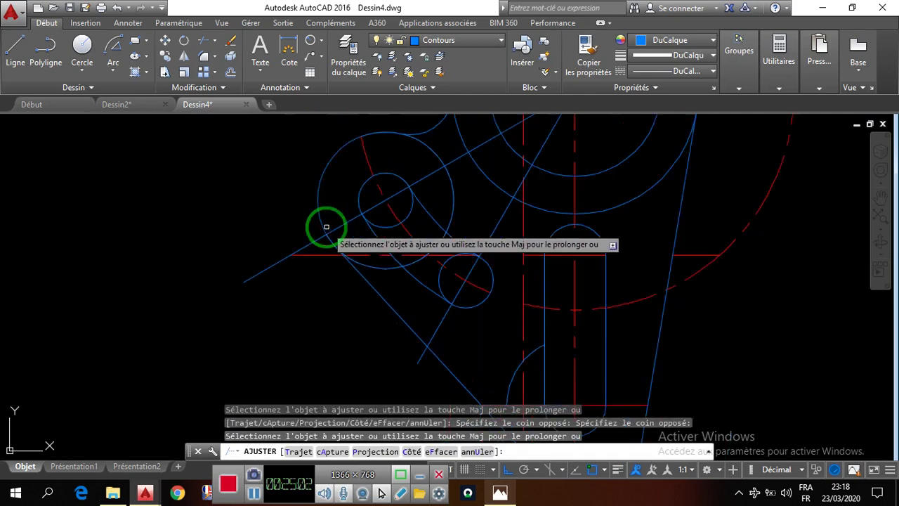
scroll(314, 257, "up", 5)
left_click(314, 257)
left_click(225, 156)
Trim the short piece of the curved slot's R20 boss circle between the slanted tangent line and the horizontal centre line
scroll(246, 180, "down", 3)
scroll(307, 225, "up", 3)
scroll(310, 213, "down", 3)
scroll(281, 187, "up", 5)
scroll(238, 216, "down", 1)
scroll(238, 217, "up", 3)
scroll(241, 197, "up", 2)
left_click(296, 346)
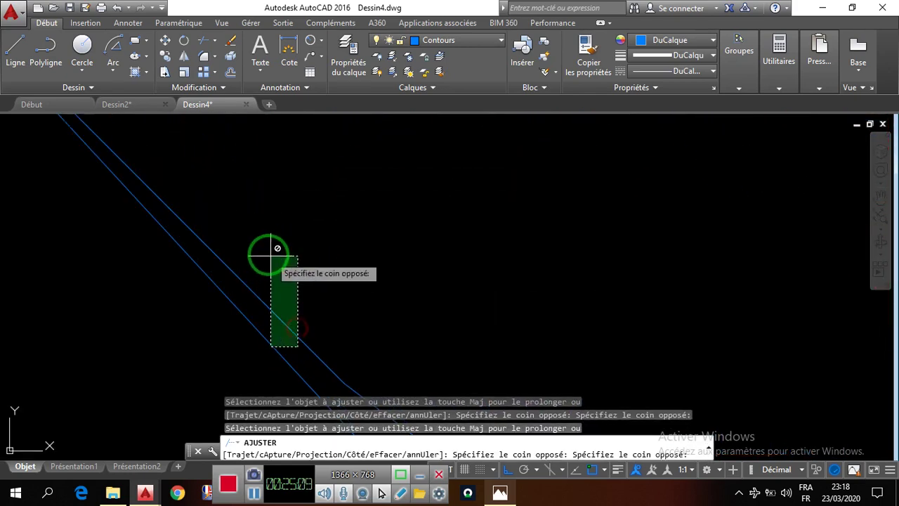
left_click(278, 227)
scroll(263, 281, "up", 4)
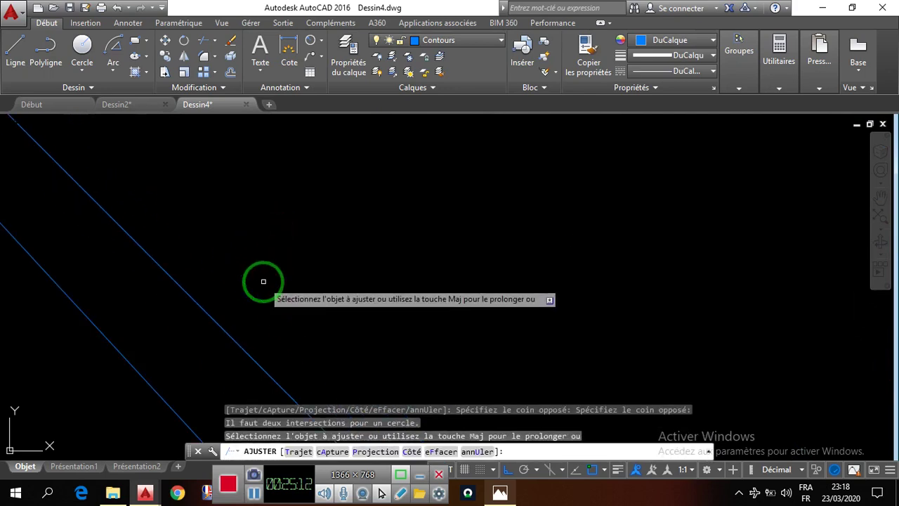
left_click(261, 288)
left_click(145, 249)
scroll(214, 257, "down", 5)
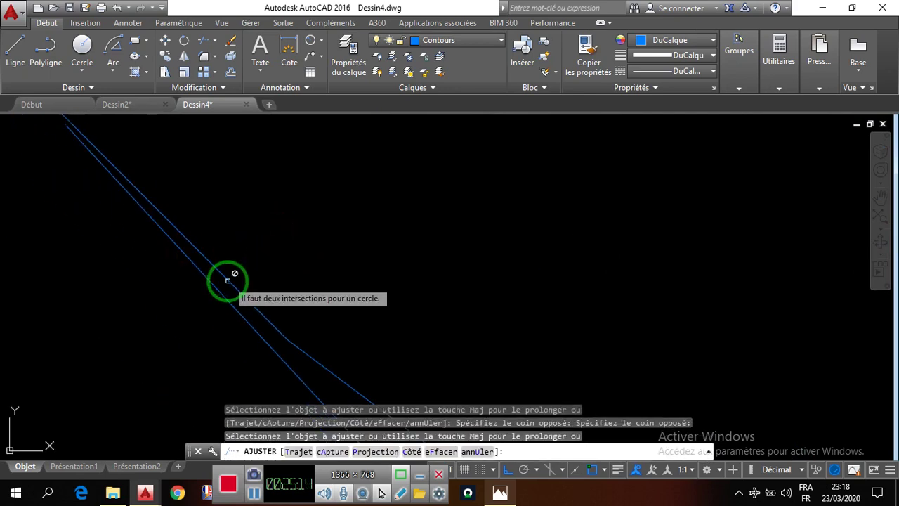
scroll(239, 289, "down", 3)
scroll(246, 296, "up", 3)
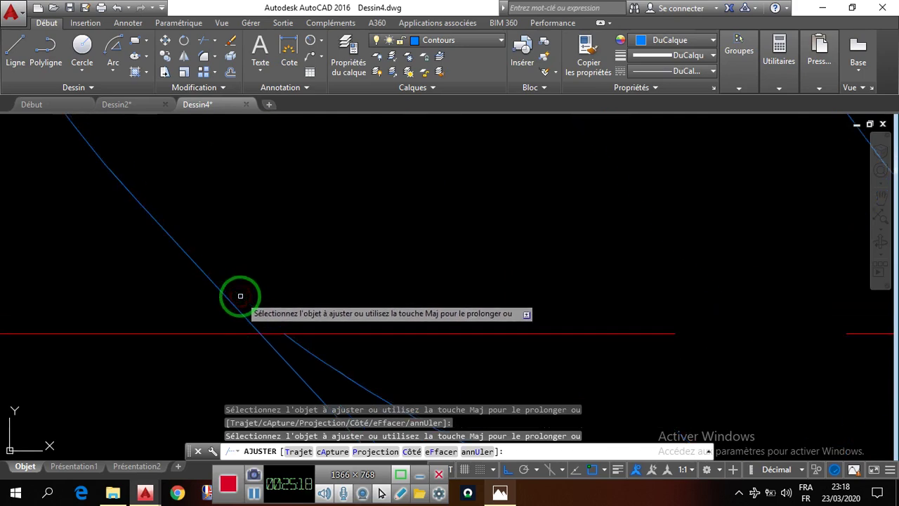
scroll(227, 263, "down", 4)
scroll(200, 295, "down", 2)
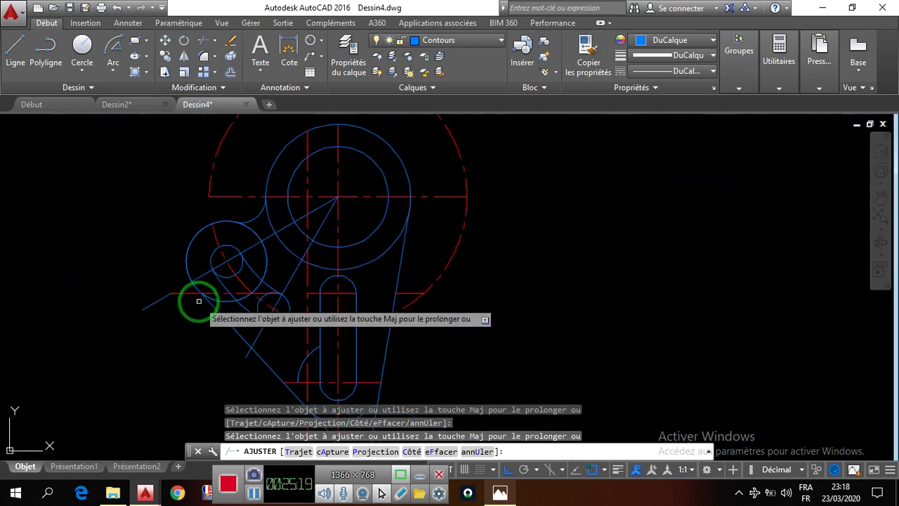
Trim the inner arc of the curved slot's R20 boss circle between the fillet and the left slanted tangent line
scroll(239, 217, "up", 6)
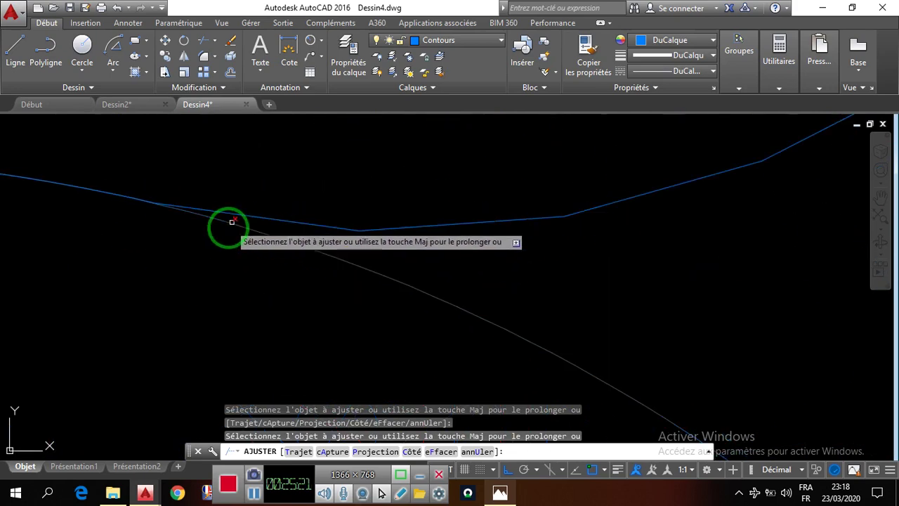
scroll(265, 269, "down", 5)
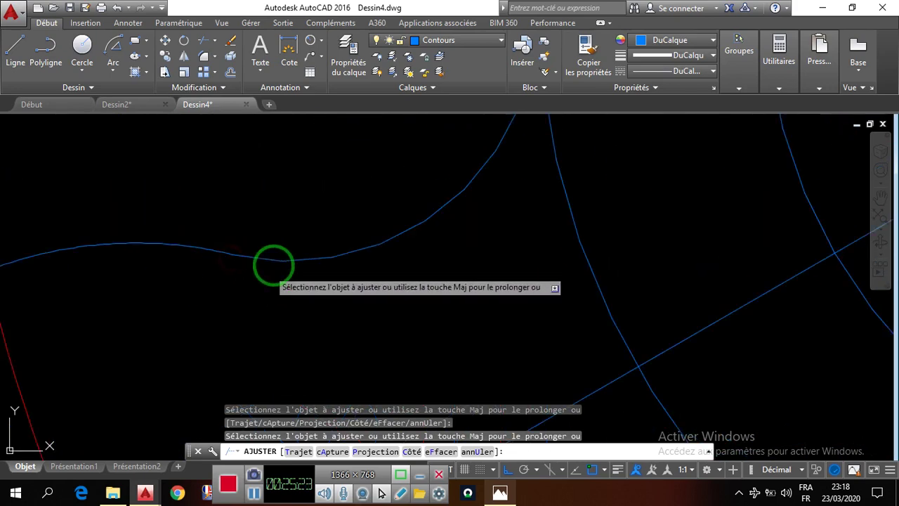
scroll(223, 232, "up", 4)
scroll(355, 186, "down", 4)
scroll(352, 211, "down", 3)
Trim the inner arc of the curved slot's upper end circle between the two slot sides
scroll(358, 222, "up", 7)
scroll(358, 215, "up", 3)
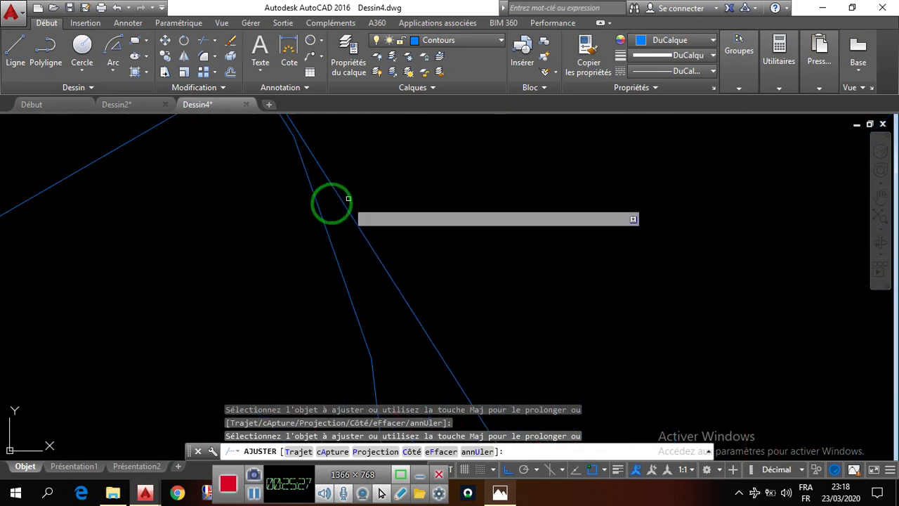
scroll(318, 211, "down", 4)
scroll(337, 236, "up", 4)
scroll(322, 248, "down", 3)
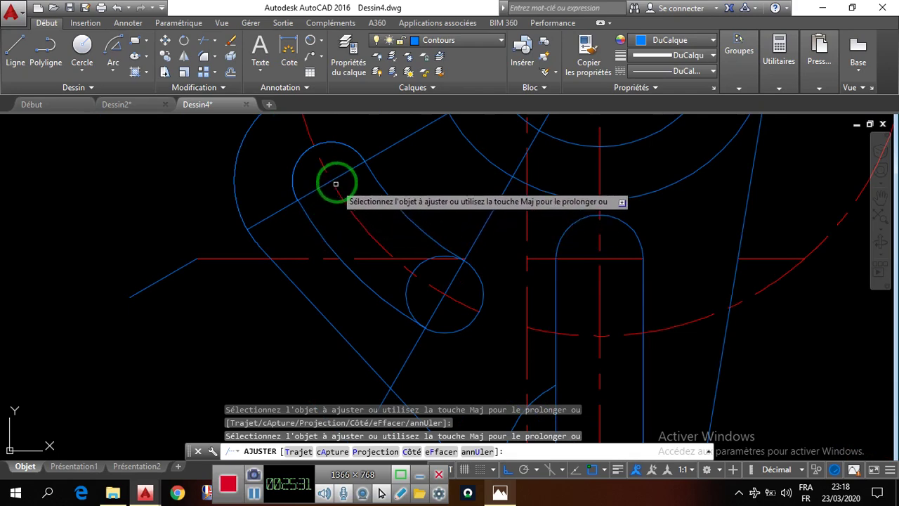
Trim the inner arc of the curved slot's lower end circle between the two slot sides
scroll(443, 261, "up", 6)
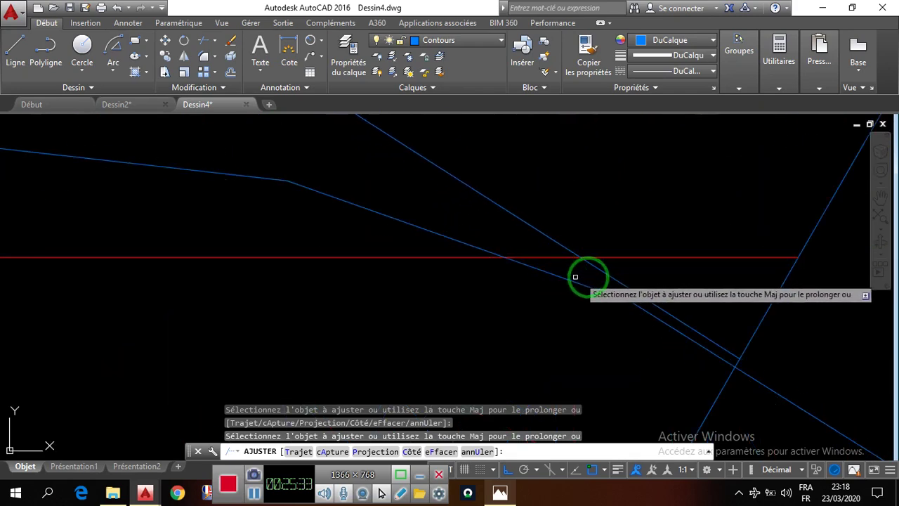
scroll(604, 304, "down", 3)
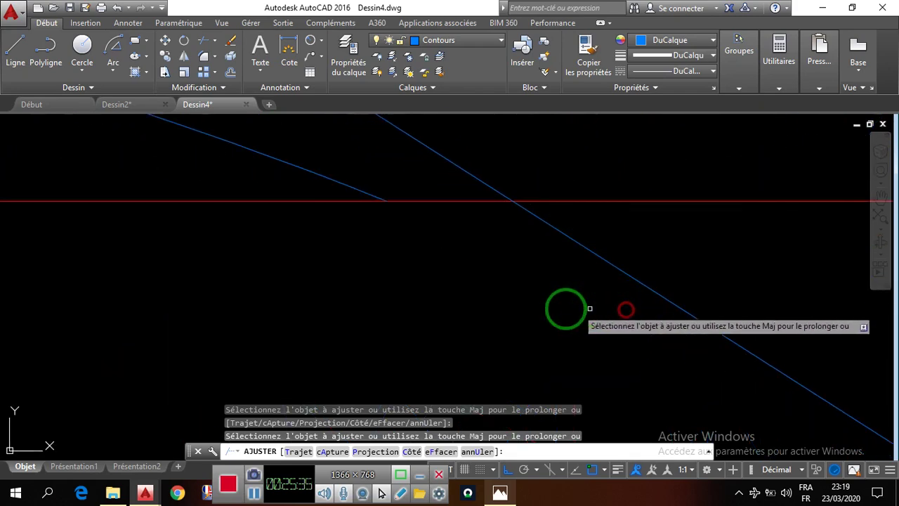
scroll(582, 248, "down", 3)
scroll(406, 292, "down", 1)
scroll(407, 309, "up", 5)
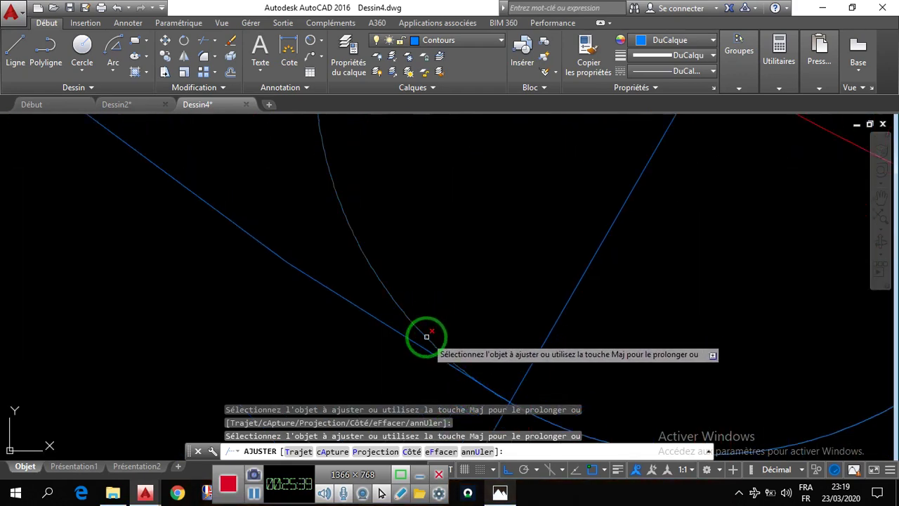
scroll(435, 295, "down", 3)
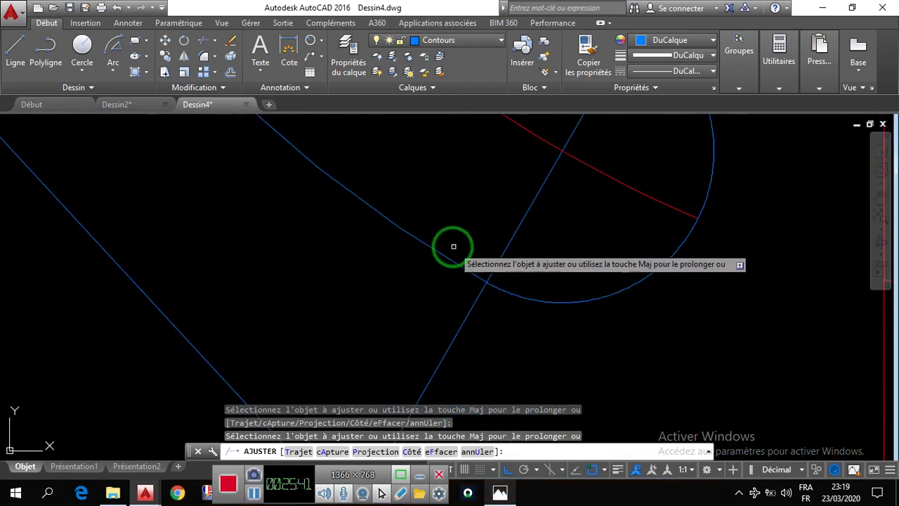
scroll(443, 309, "down", 3)
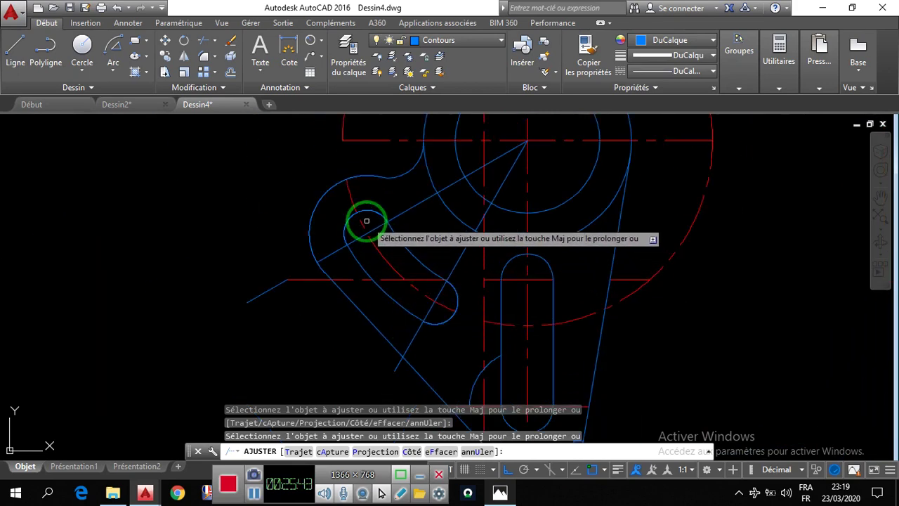
Trim the lower arc of the large hub's outer circle between the left fillet and the right tangent line
scroll(361, 220, "up", 3)
scroll(347, 291, "down", 4)
scroll(426, 273, "down", 1)
scroll(380, 243, "up", 5)
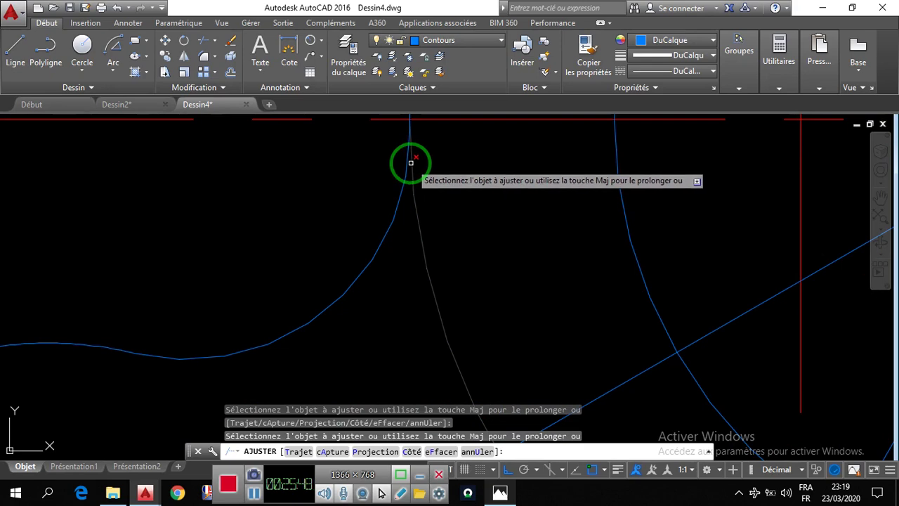
scroll(354, 195, "down", 4)
scroll(508, 209, "up", 6)
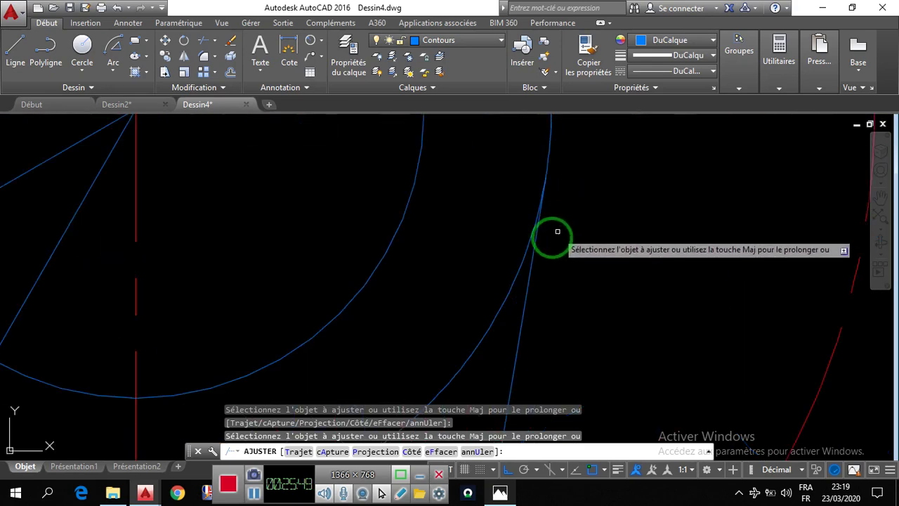
scroll(534, 209, "down", 5)
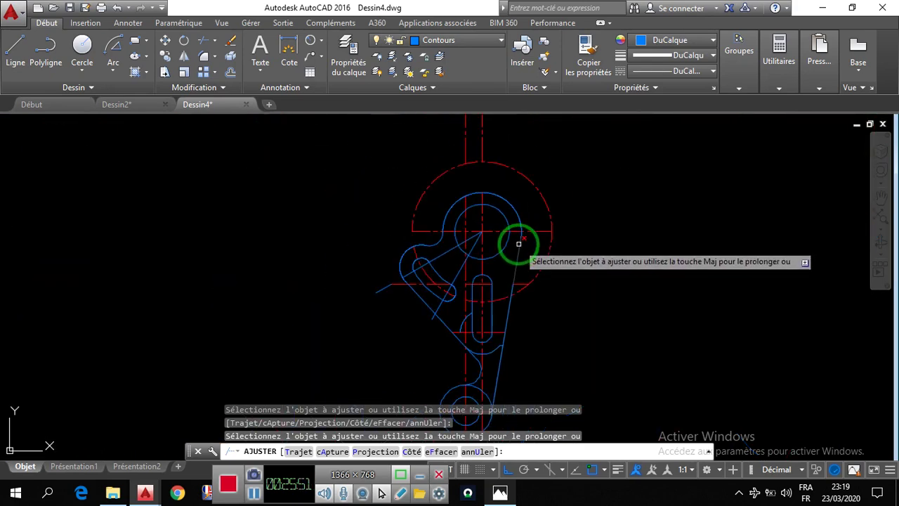
scroll(486, 283, "down", 5)
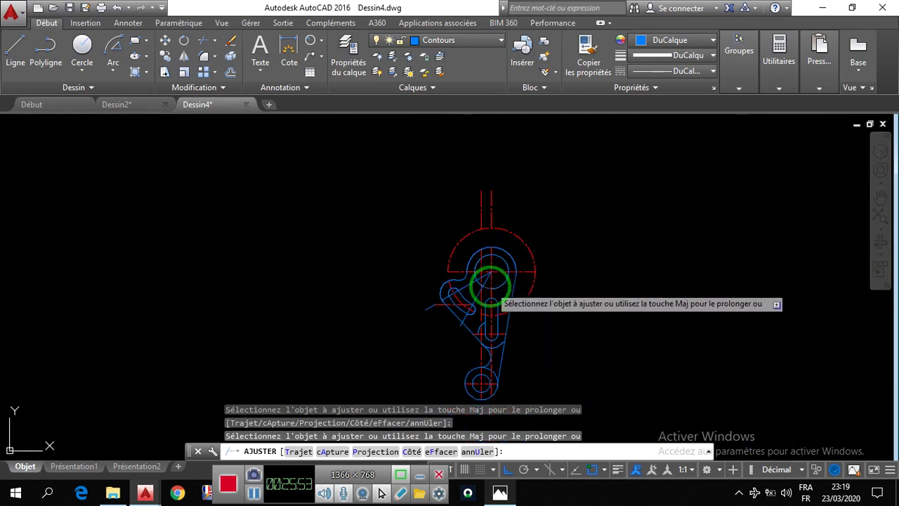
scroll(529, 354, "up", 5)
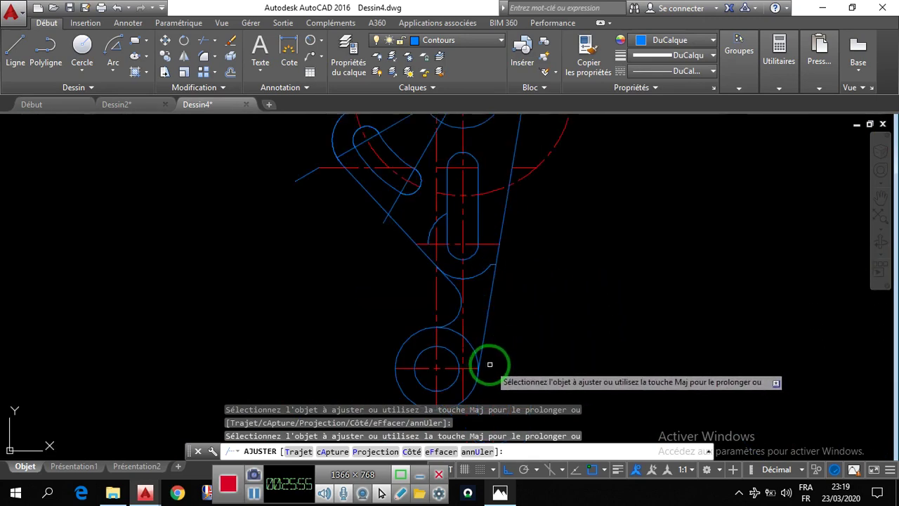
scroll(486, 364, "down", 4)
key("Escape")
key("Escape")
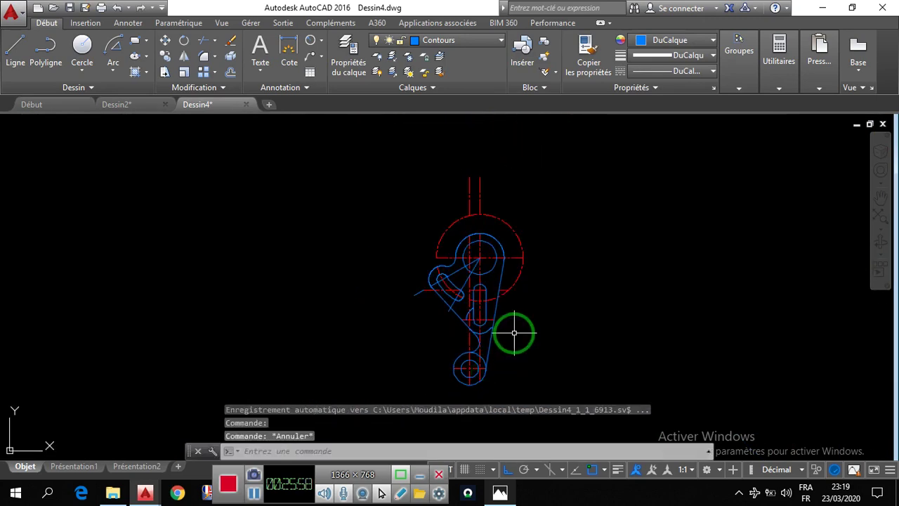
Delete the large dash-dot construction circle around the hub and the two vertical centre line pieces above it
scroll(466, 274, "up", 4)
scroll(508, 215, "down", 4)
scroll(526, 260, "up", 5)
left_click(531, 265)
left_click(418, 185)
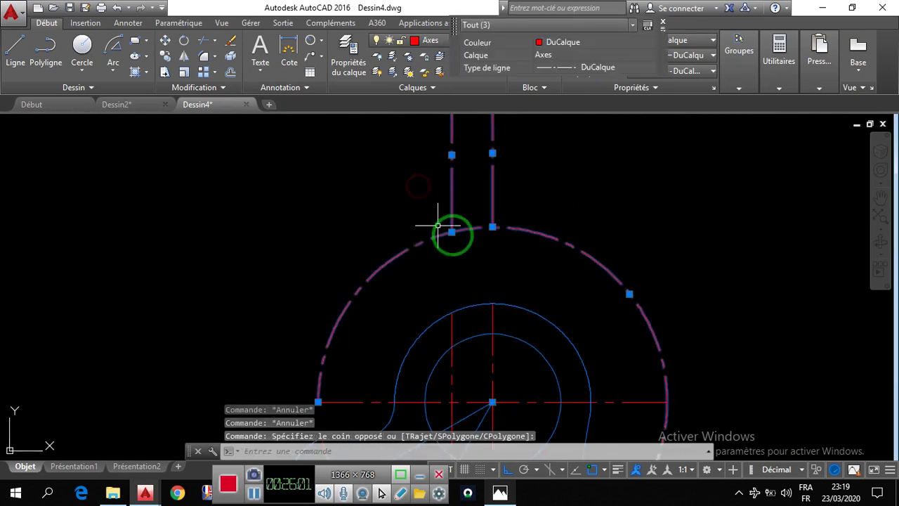
key("Delete")
scroll(583, 303, "down", 3)
scroll(632, 315, "up", 3)
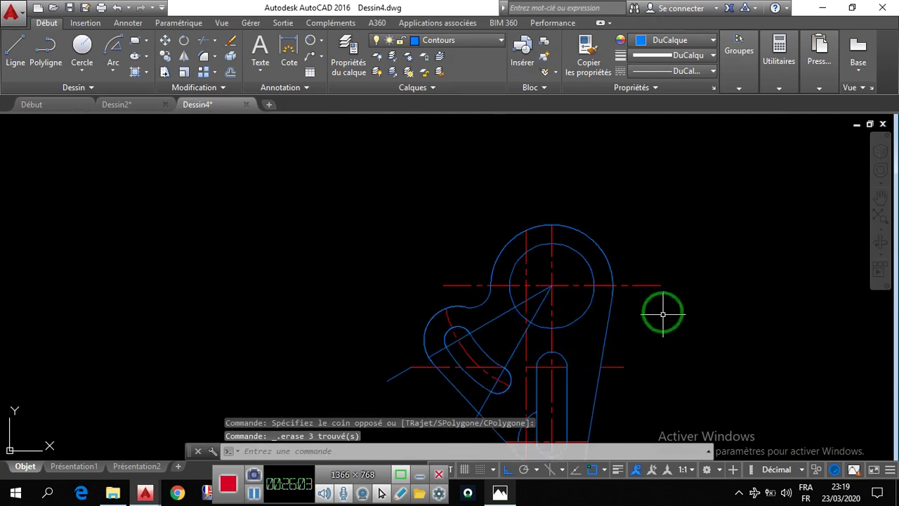
Delete the leftover slanted line piece outside the outline, beyond the left end of the slot-level horizontal centre line
scroll(601, 300, "down", 2)
scroll(588, 321, "up", 5)
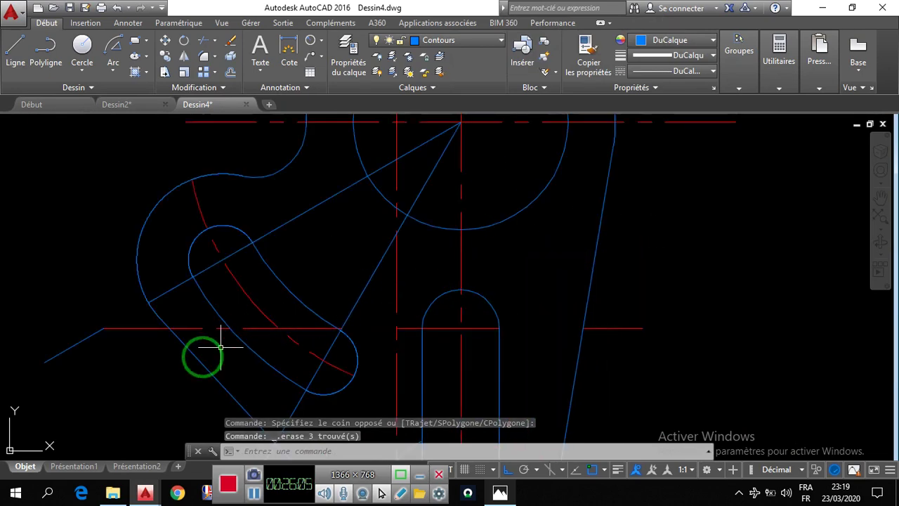
left_click(56, 311)
key("Delete")
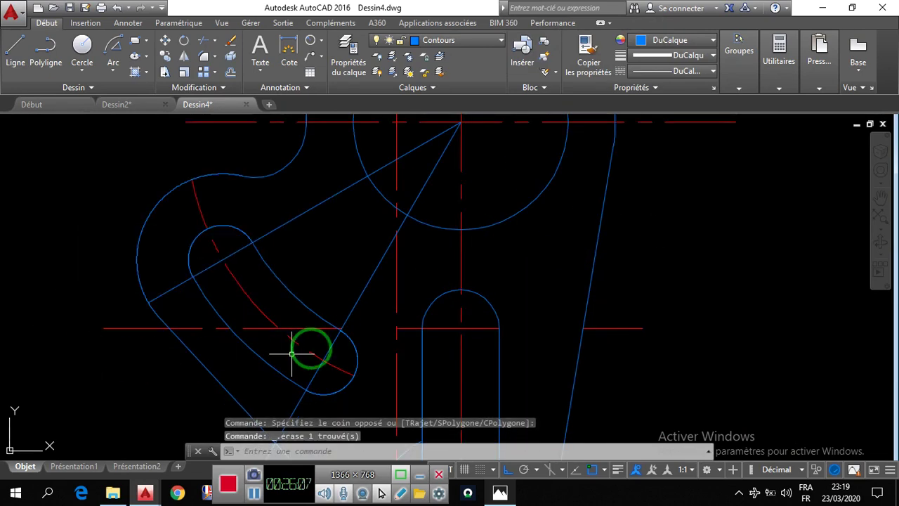
scroll(498, 316, "down", 3)
scroll(434, 251, "down", 2)
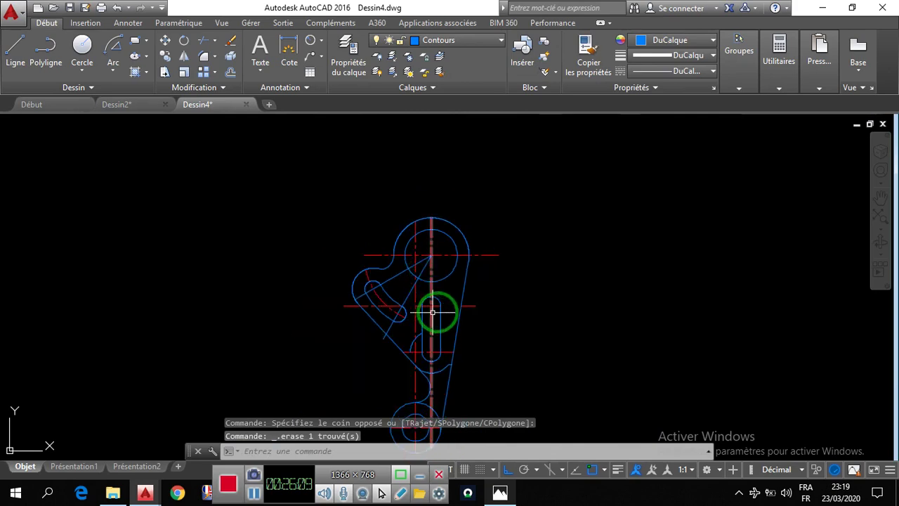
Trim the left vertical centre line between the slanted tangent line and the lower boss's outer circle
type("j")
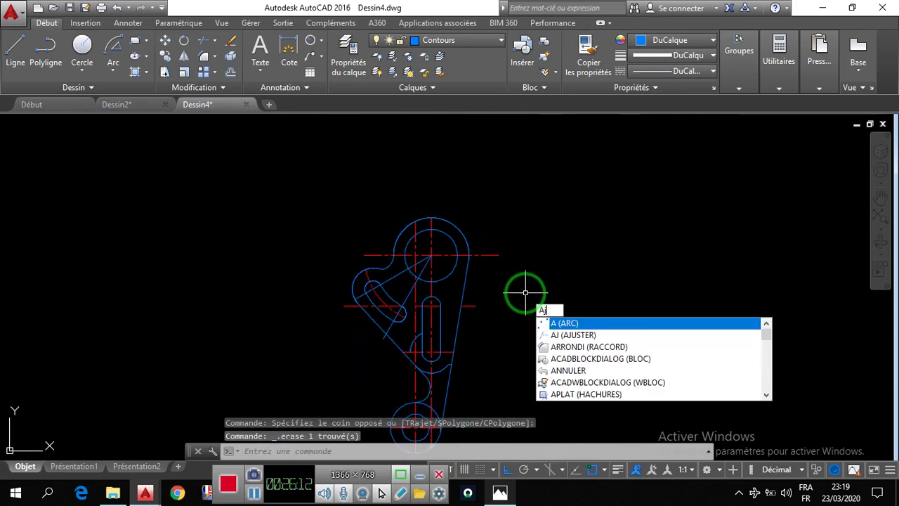
key("Return")
key("Return")
scroll(411, 356, "up", 4)
scroll(421, 351, "down", 4)
scroll(432, 343, "up", 5)
left_click(434, 330)
left_click(395, 255)
Try to trim the straight slot's vertical centre line above the lower boss, and undo that trim
scroll(494, 331, "down", 3)
scroll(484, 373, "up", 3)
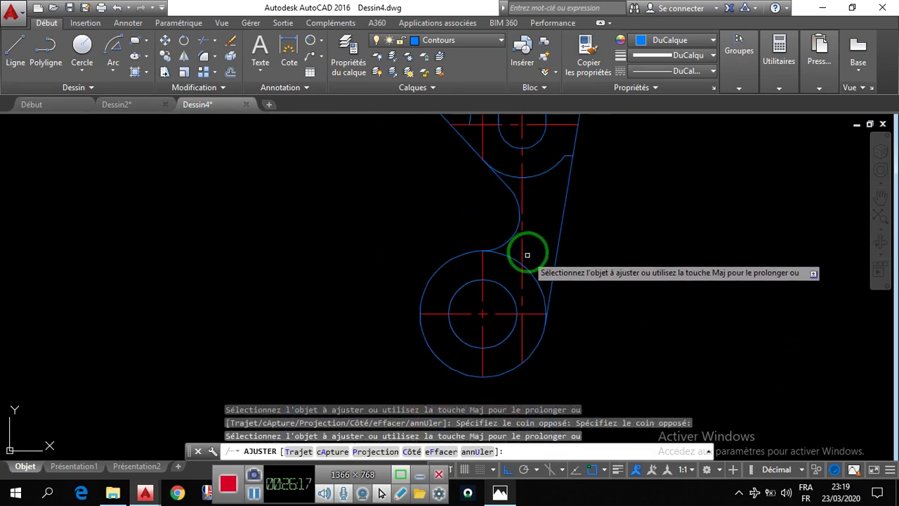
scroll(529, 238, "up", 4)
left_click(512, 272)
scroll(520, 280, "down", 5)
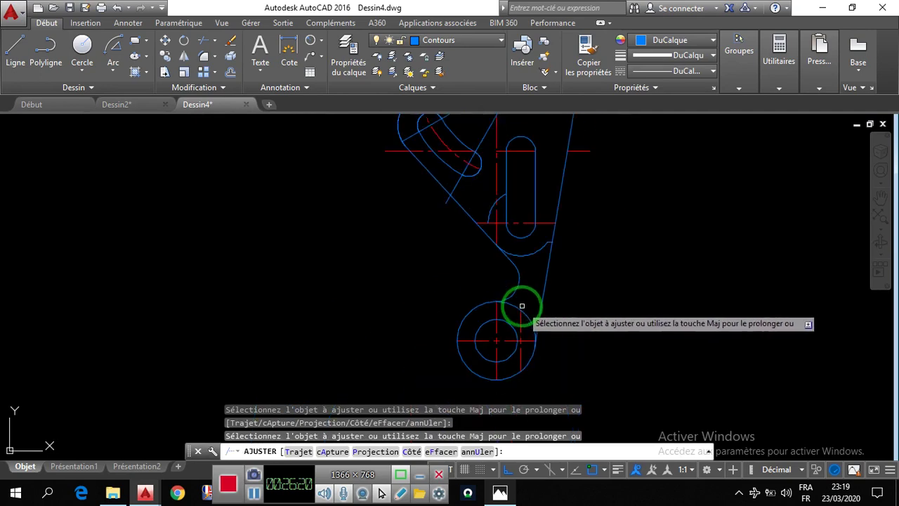
key("ctrl+z")
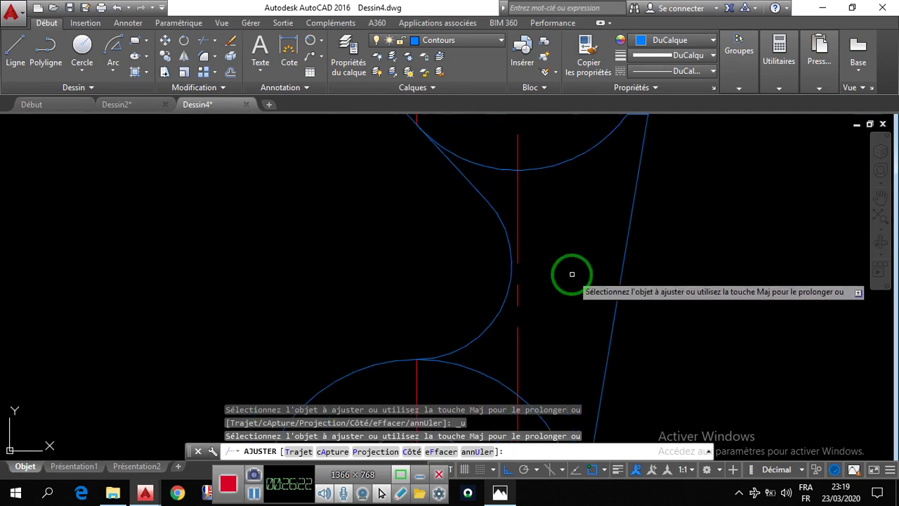
Trim the piece of the straight slot's vertical centre line that runs inside the lower boss's outer circle
scroll(555, 253, "down", 4)
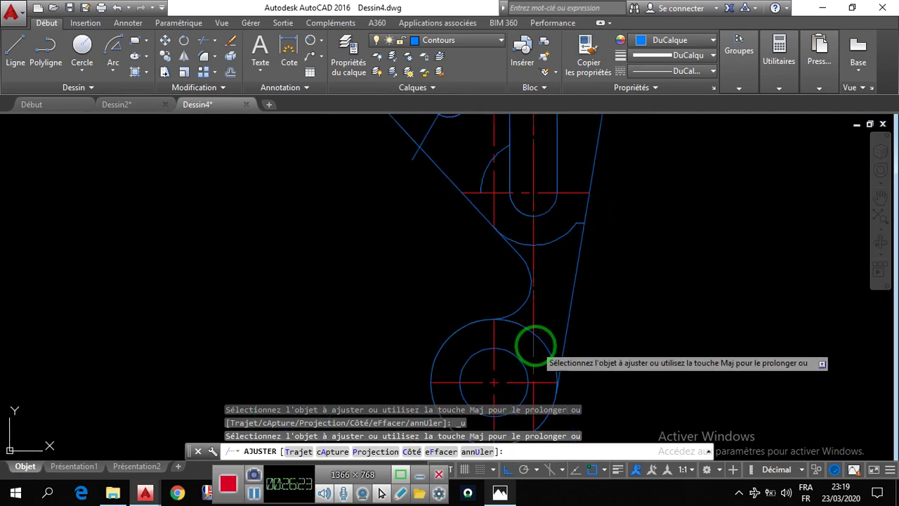
scroll(534, 348, "up", 4)
left_click(537, 352)
left_click(506, 313)
scroll(511, 334, "down", 9)
Trim the hub's horizontal centre line between its two circles on the right and outside the outer circle on the left
scroll(511, 262, "up", 4)
scroll(510, 183, "up", 5)
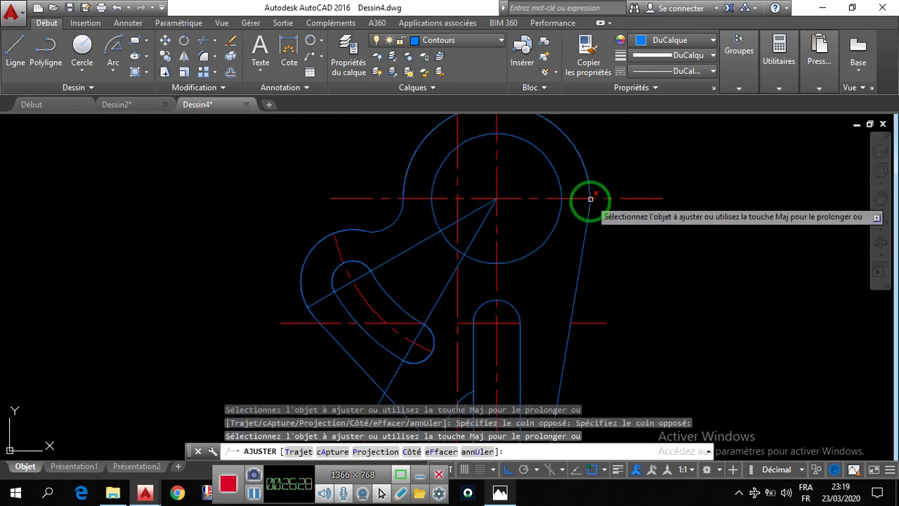
left_click(587, 247)
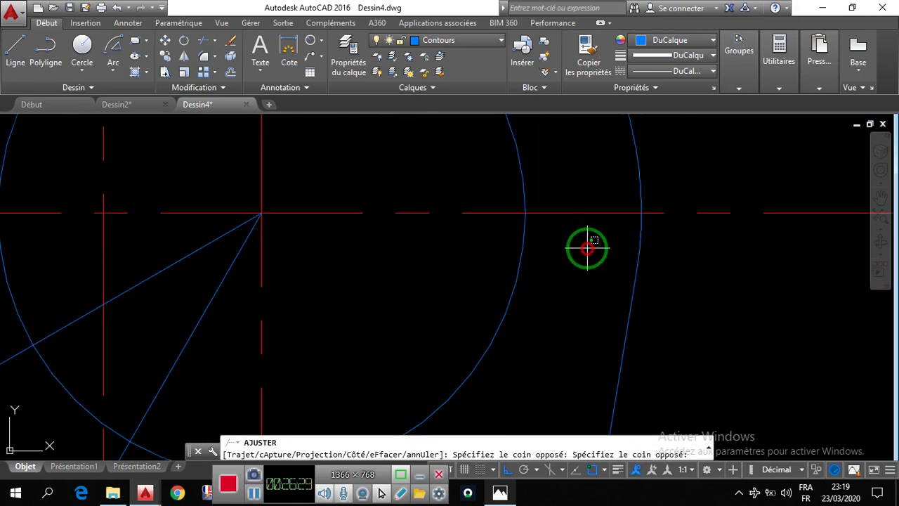
left_click(560, 188)
scroll(470, 257, "down", 5)
scroll(474, 267, "up", 5)
left_click(478, 286)
left_click(447, 208)
left_click(471, 281)
left_click(361, 203)
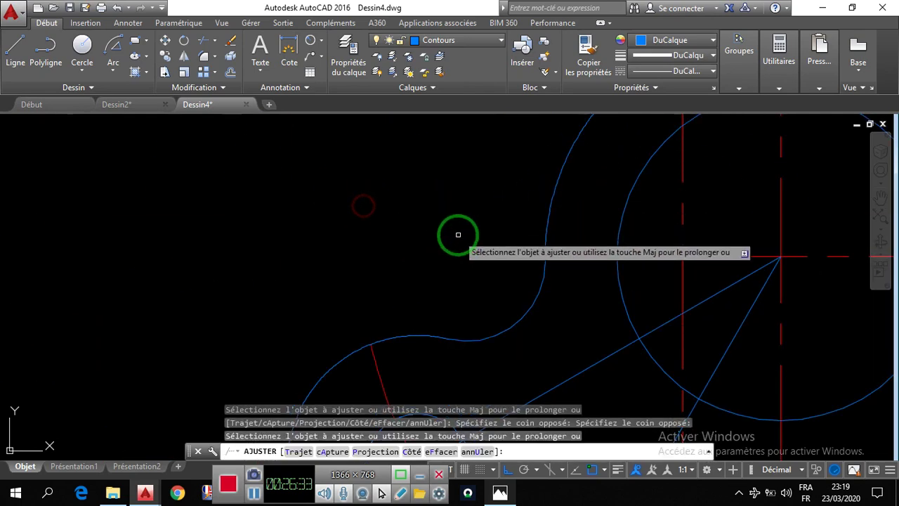
scroll(539, 256, "down", 5)
Delete the hub's right horizontal centre line stub and the slot-level horizontal pieces right of the outline and across the curved slot
key("Escape")
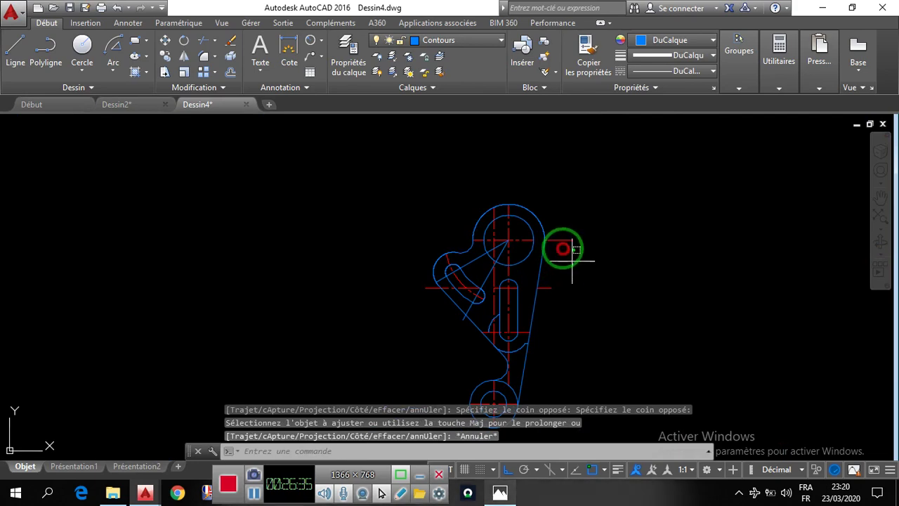
left_click(548, 183)
scroll(554, 321, "up", 6)
left_click(542, 279)
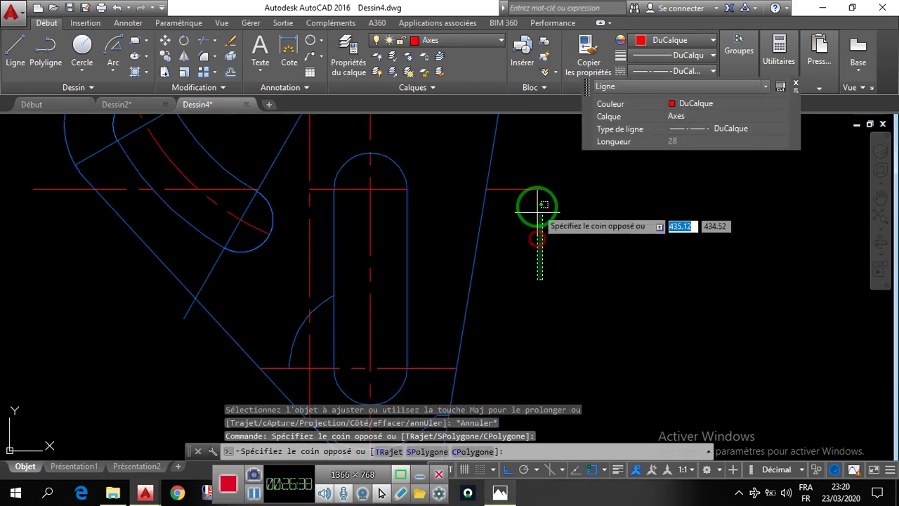
left_click(519, 184)
scroll(287, 301, "down", 4)
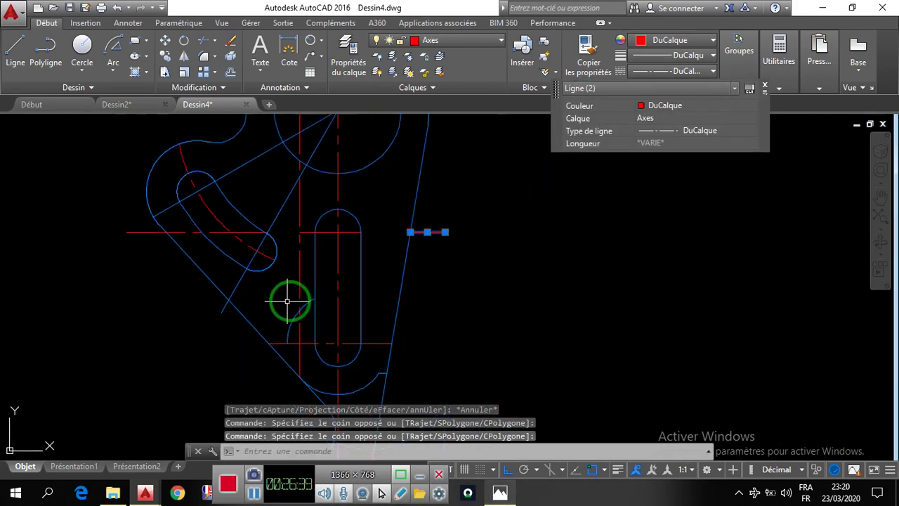
scroll(156, 255, "up", 4)
left_click(234, 264)
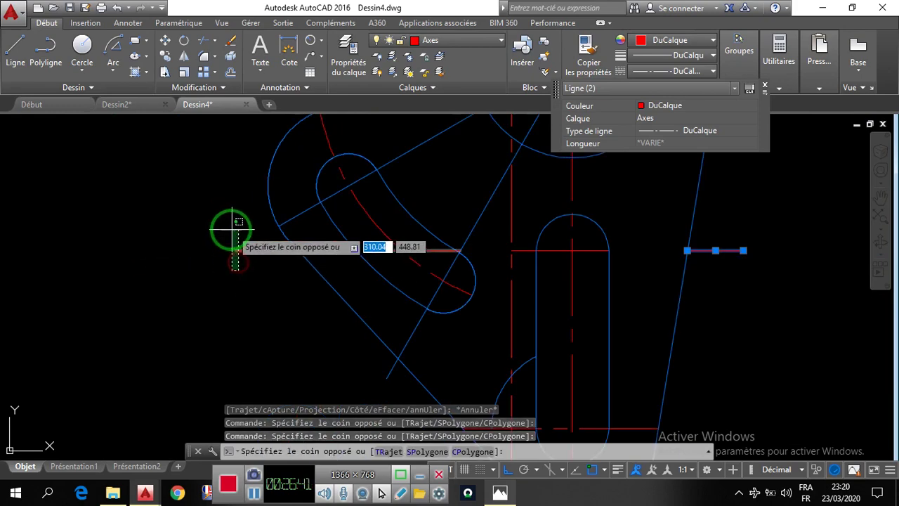
left_click(230, 229)
key("Delete")
Delete the left vertical centre line running from the hub down to the slanted tangent line
scroll(361, 281, "down", 4)
scroll(442, 255, "up", 6)
left_click(478, 238)
key("Delete")
Delete the leftover arc left of the straight slot, above its lower horizontal centre line
scroll(461, 291, "down", 4)
scroll(472, 295, "up", 4)
scroll(477, 241, "down", 4)
scroll(467, 260, "up", 6)
left_click(425, 222)
key("Delete")
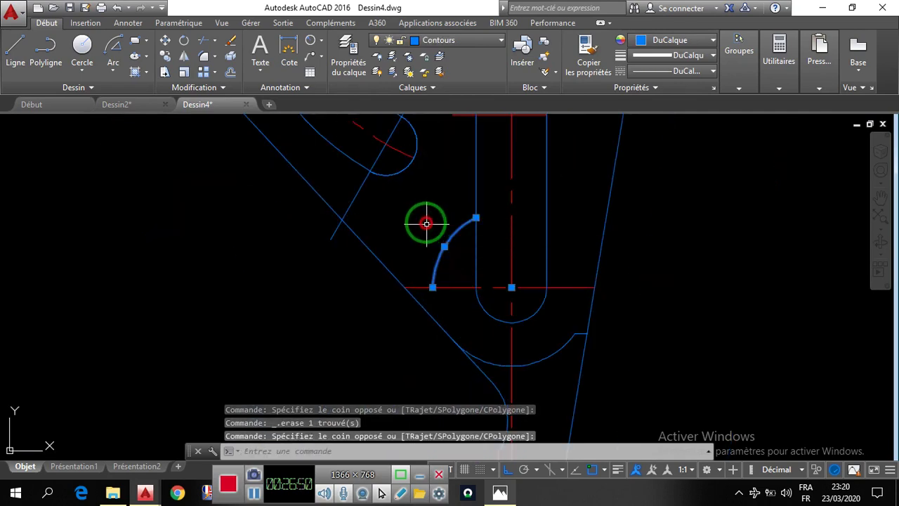
Move the two slanted lines running from the hub centre through the curved slot to the Axes layer
scroll(492, 288, "down", 4)
scroll(482, 321, "up", 5)
scroll(443, 214, "down", 4)
scroll(449, 221, "up", 4)
scroll(448, 225, "up", 4)
left_click(518, 353)
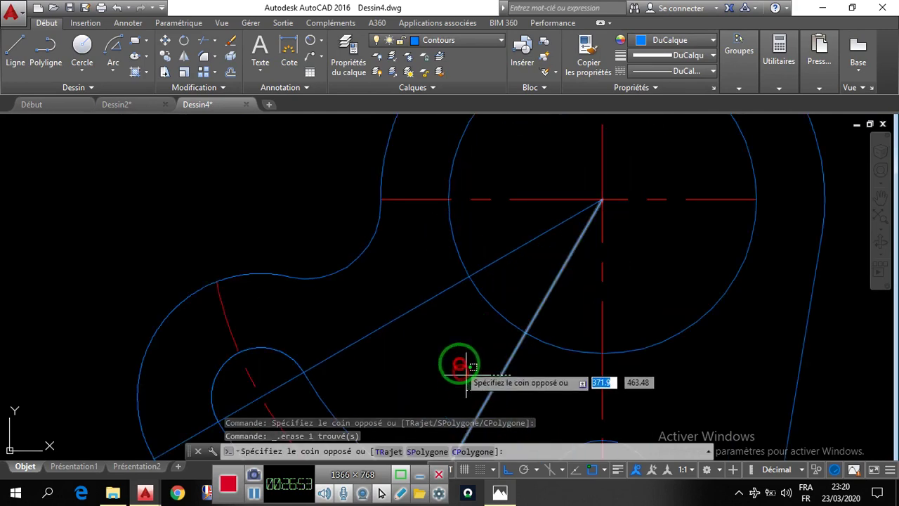
left_click(457, 367)
left_click(422, 323)
left_click(391, 283)
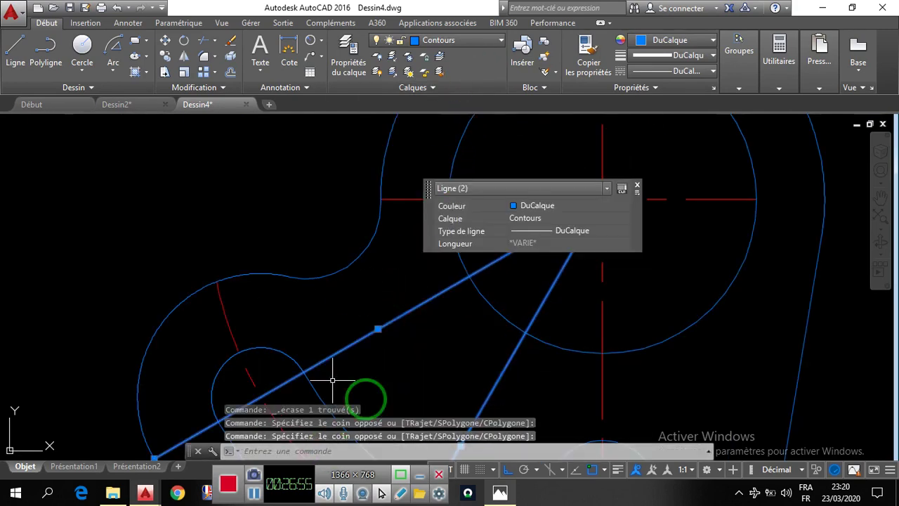
left_click(488, 44)
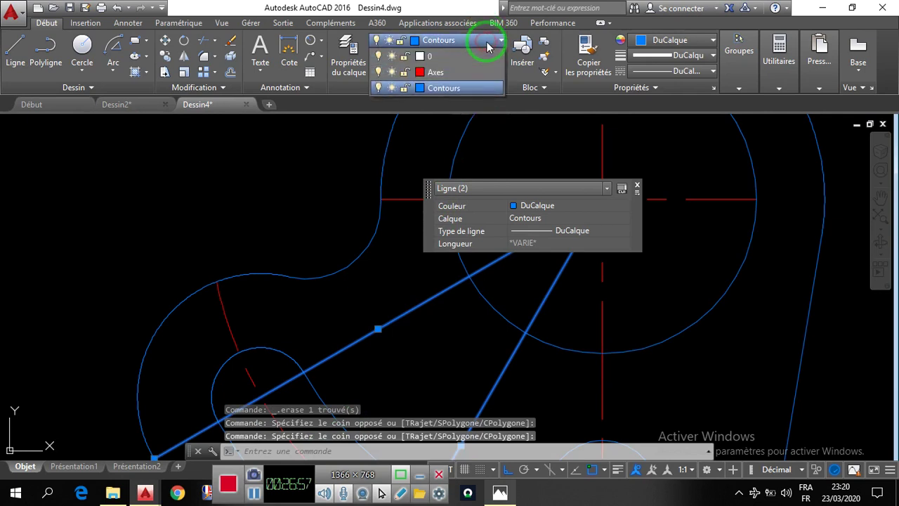
left_click(434, 73)
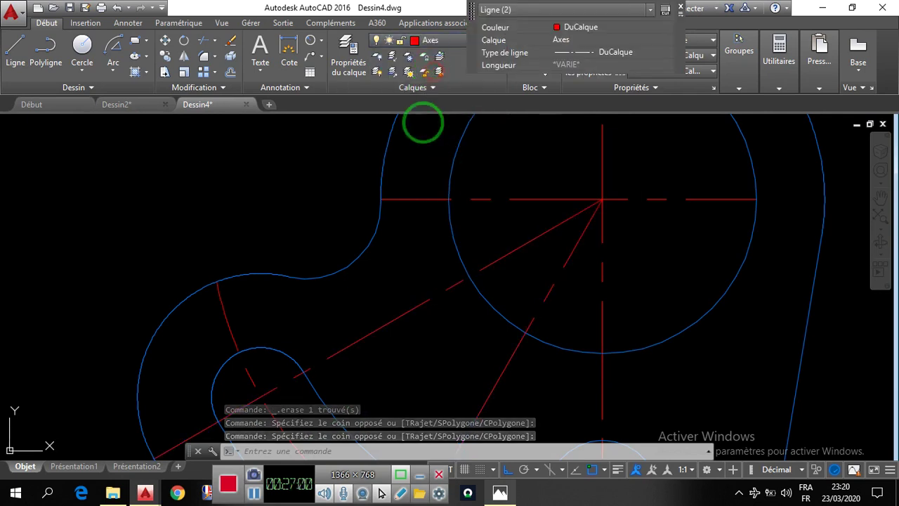
Try deleting the two slanted axis lines from the hub centre, and undo the deletion
scroll(482, 327, "down", 4)
key("Delete")
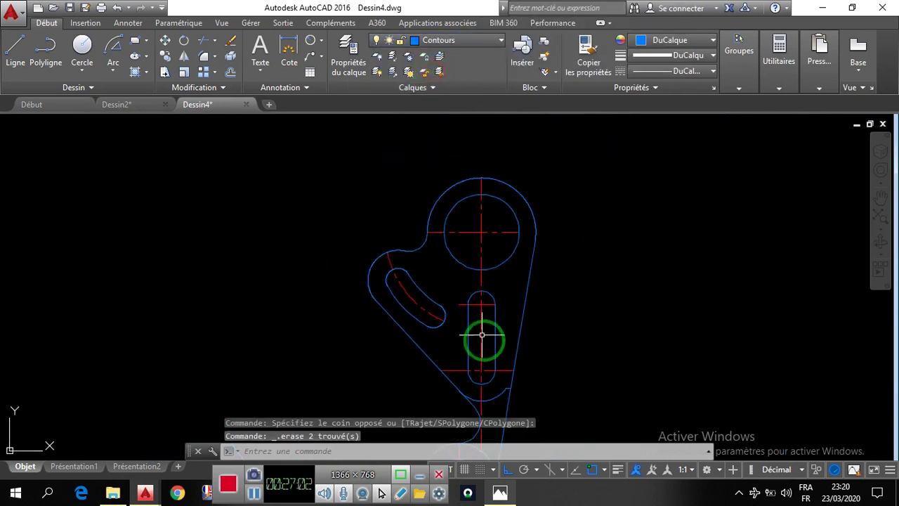
key("Escape")
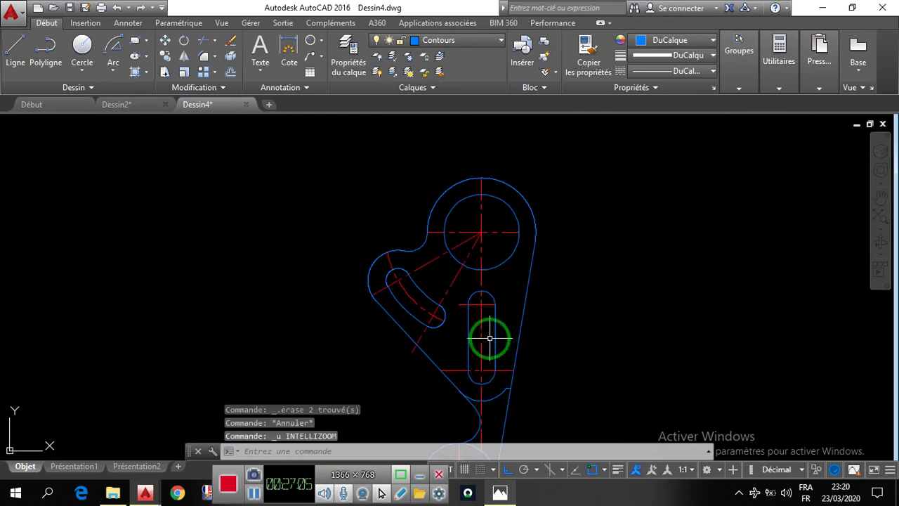
Trim the straight slot's lower horizontal centre line outside the slot on both its left and right sides
scroll(502, 427, "up", 4)
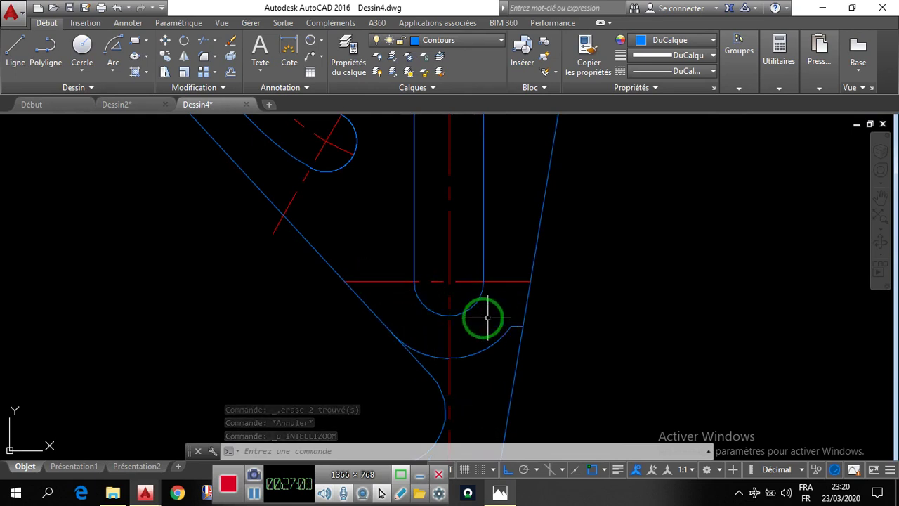
type("aj")
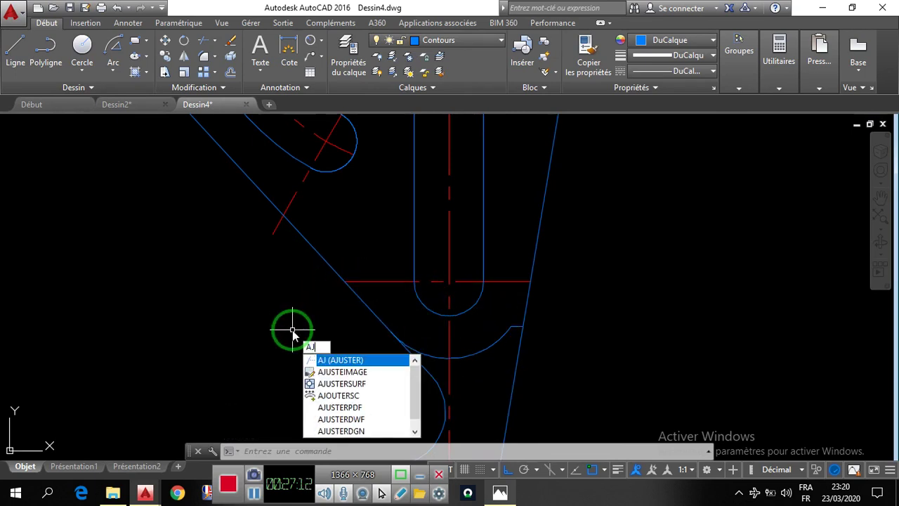
key("Return")
key("Return")
scroll(402, 285, "up", 2)
left_click(381, 314)
left_click(328, 247)
scroll(321, 281, "down", 3)
scroll(434, 298, "up", 2)
left_click(460, 309)
left_click(461, 263)
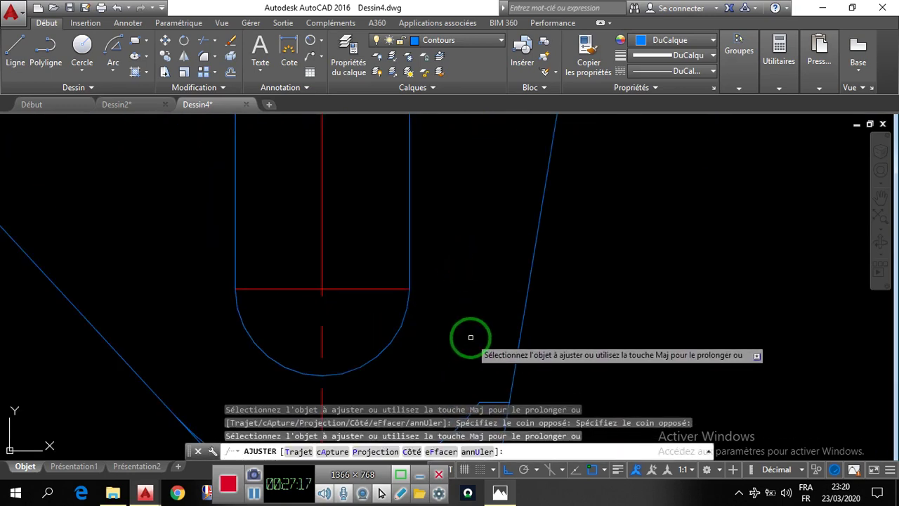
key("Escape")
Examine the cleaned-up part as a whole and compare it with the reference image in Photos
scroll(490, 325, "down", 8)
scroll(512, 208, "up", 4)
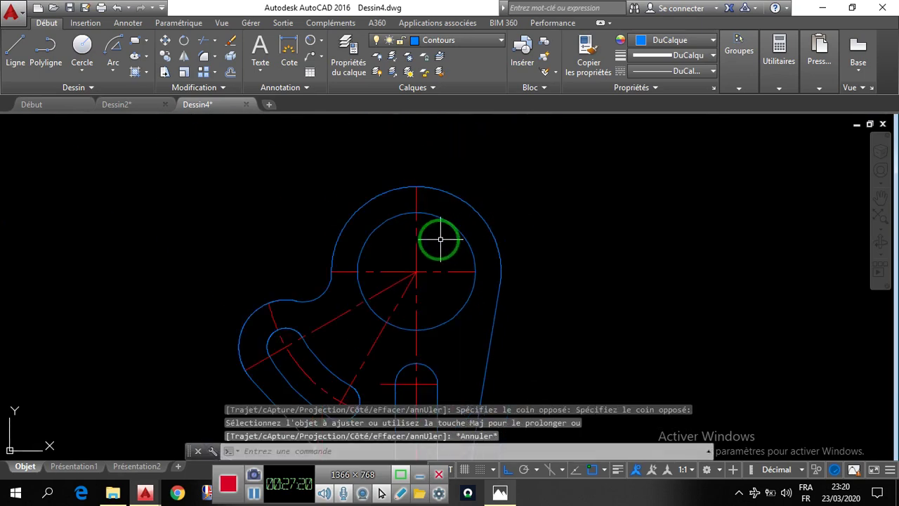
scroll(443, 265, "down", 2)
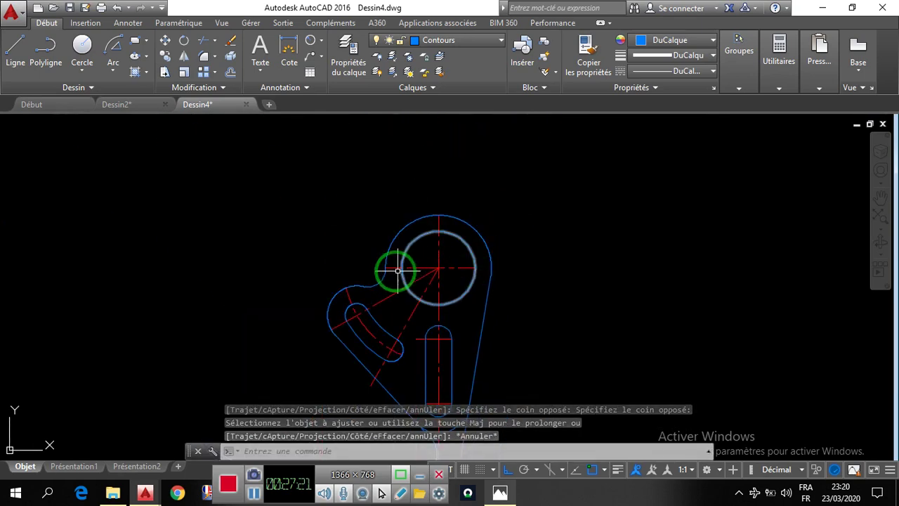
scroll(404, 238, "down", 5)
scroll(406, 207, "up", 5)
scroll(412, 194, "down", 4)
scroll(431, 189, "up", 2)
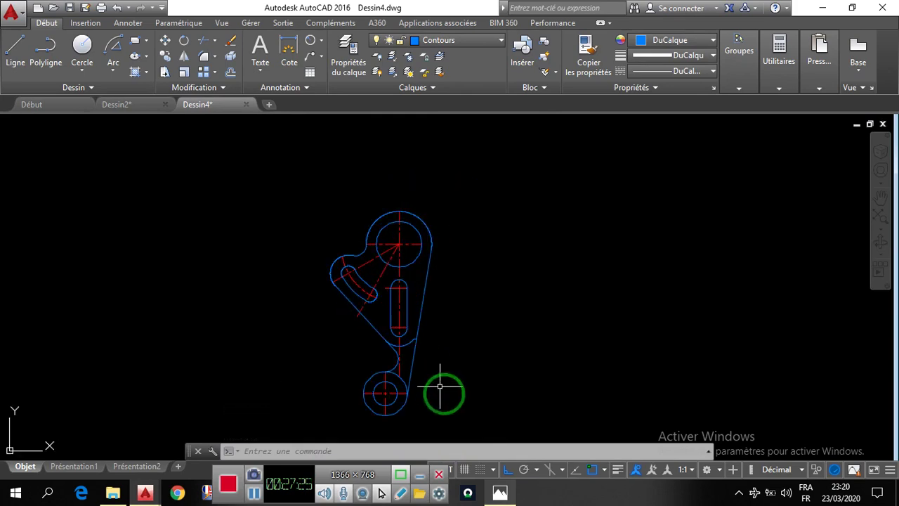
left_click(499, 492)
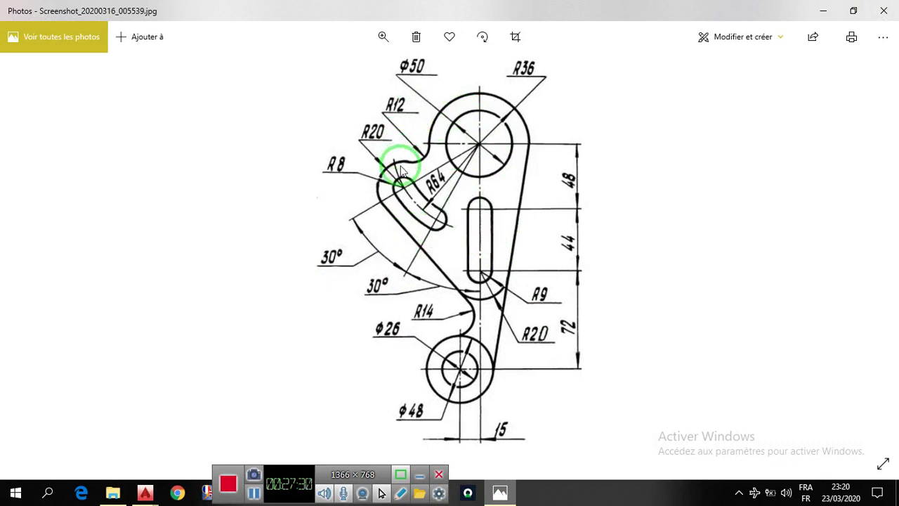
left_click(500, 494)
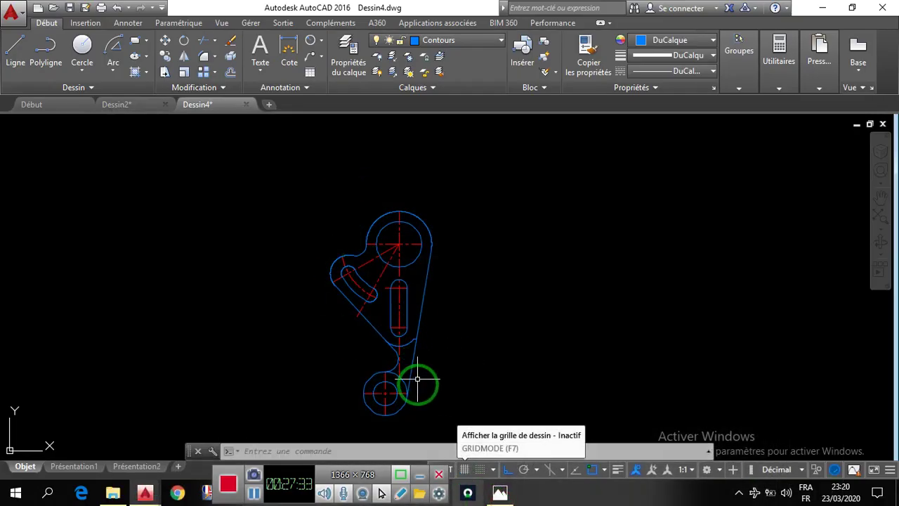
scroll(409, 288, "down", 2)
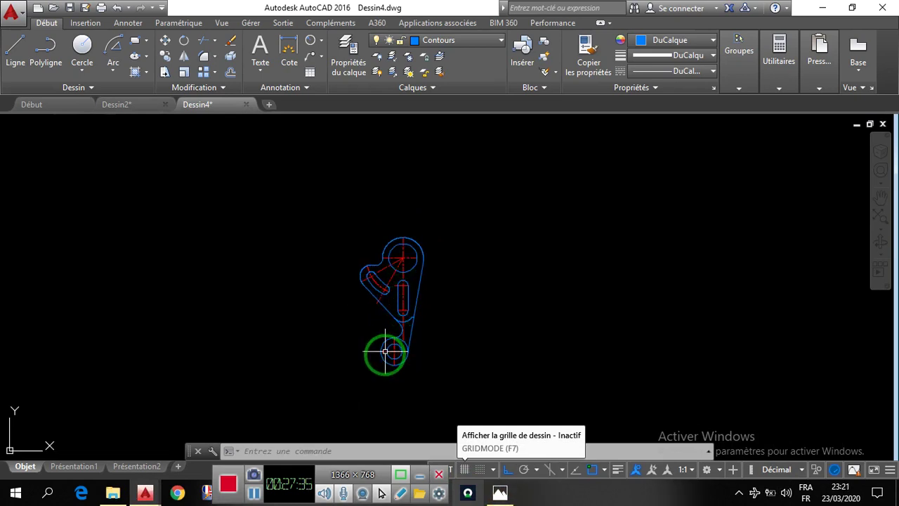
mouse_move(389, 356)
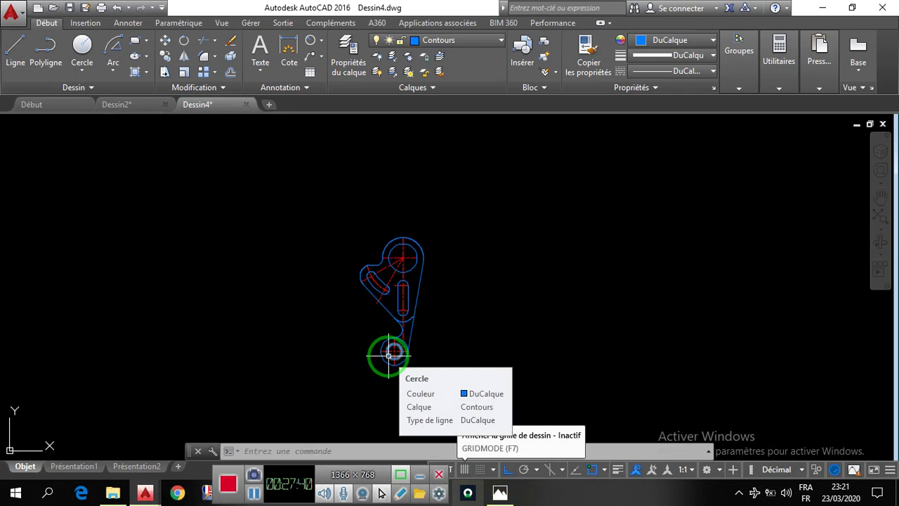
scroll(349, 312, "up", 2)
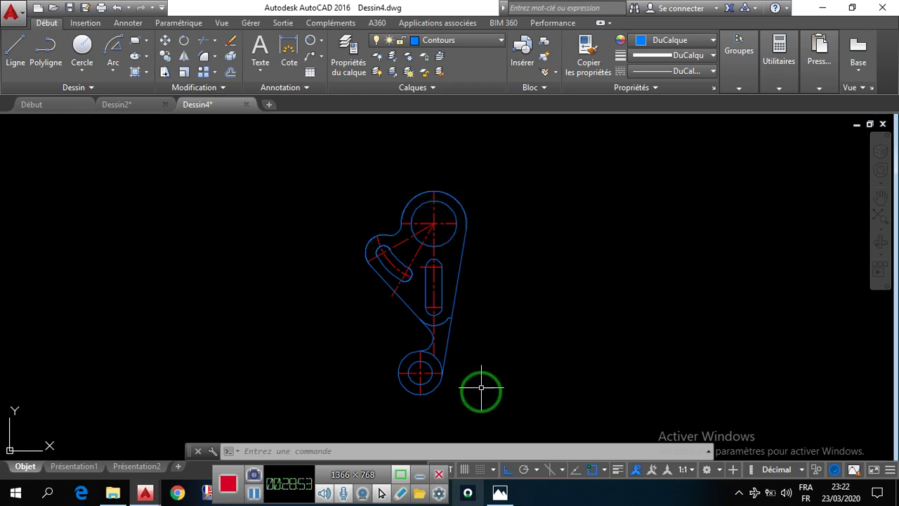
left_click(500, 492)
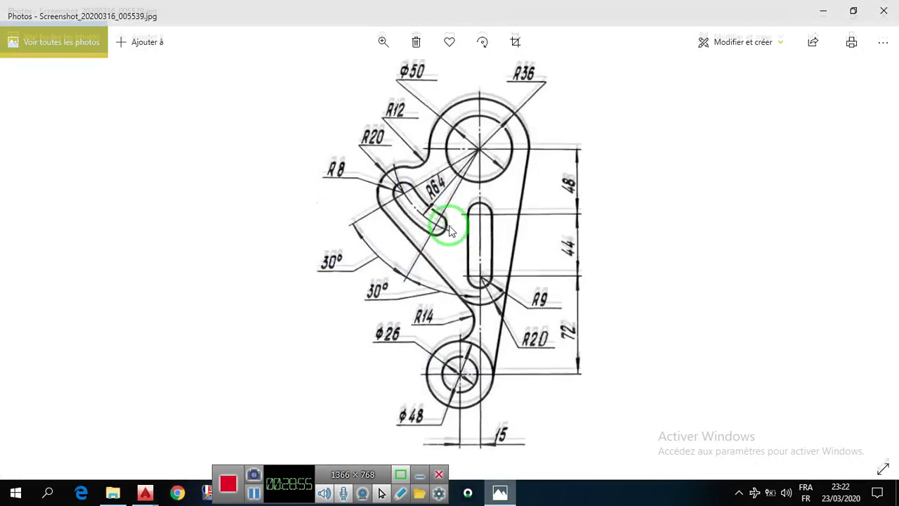
left_click(500, 493)
key("F8")
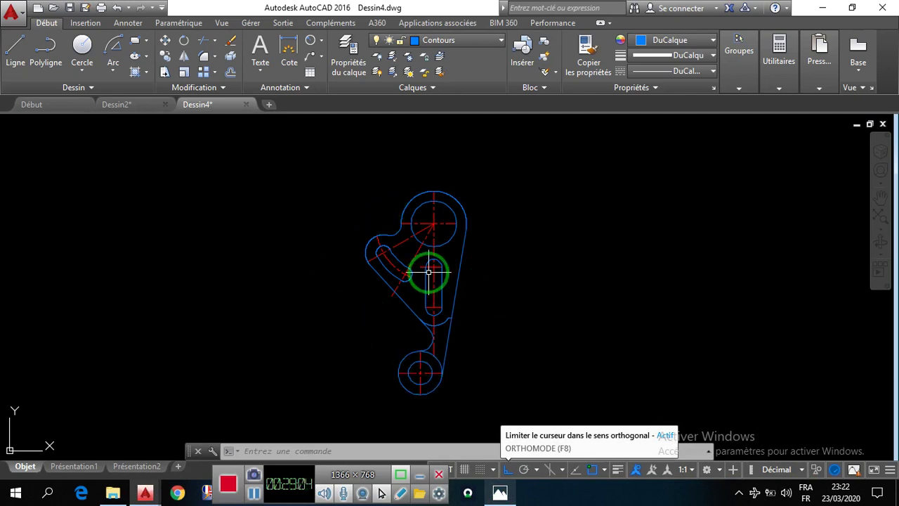
Open the Présentation1 layout without changing its page setup, and switch to the reference image in Photos
left_click(75, 468)
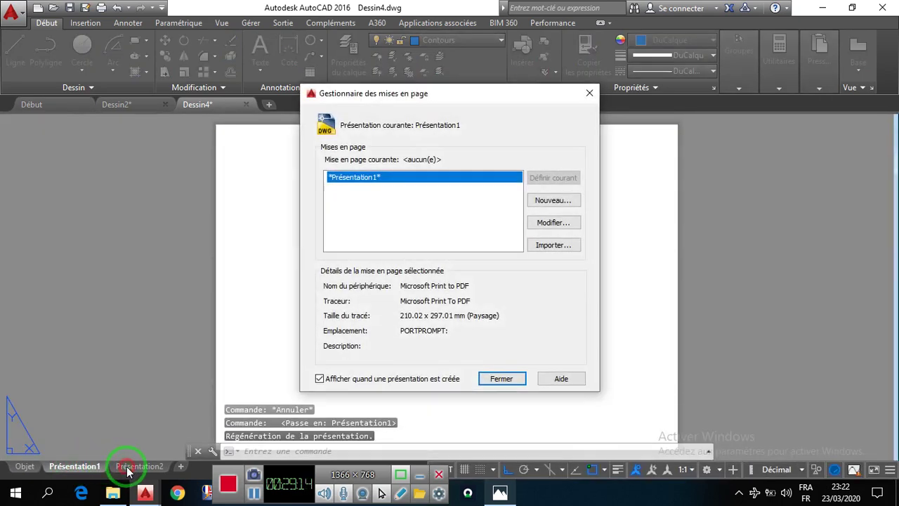
left_click(588, 93)
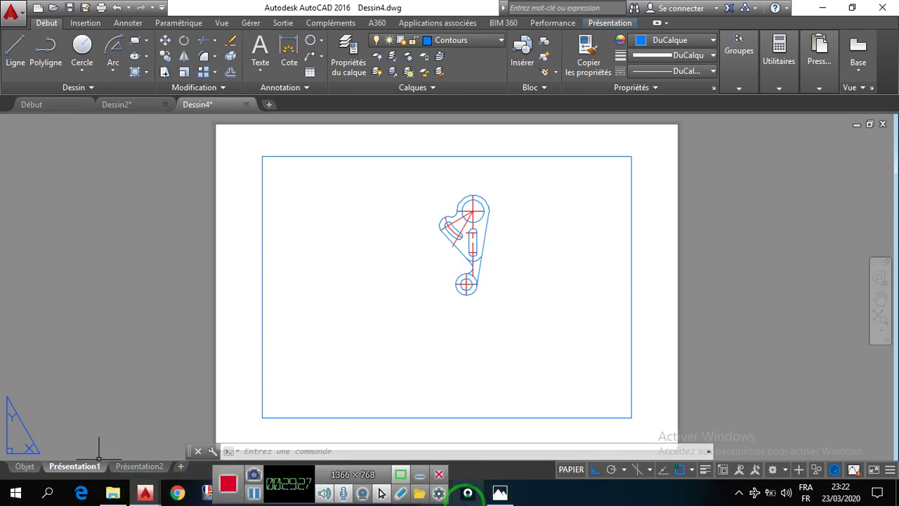
left_click(500, 492)
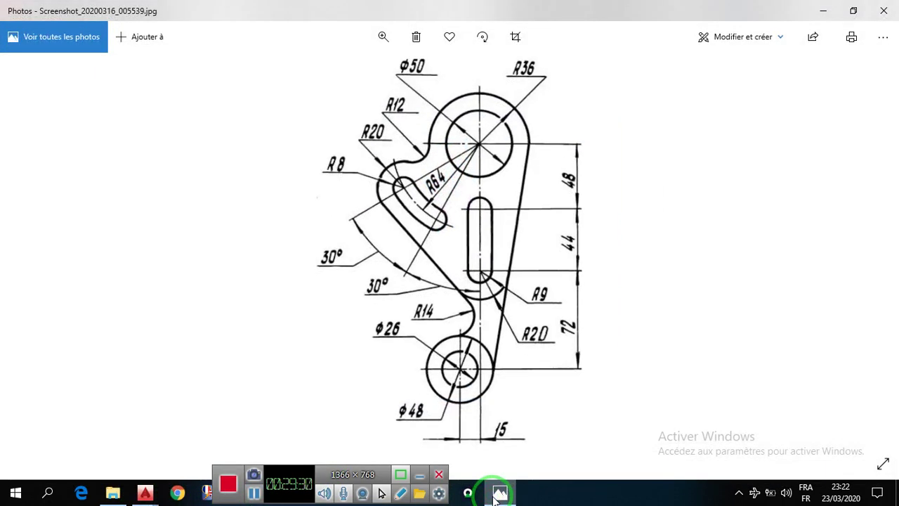